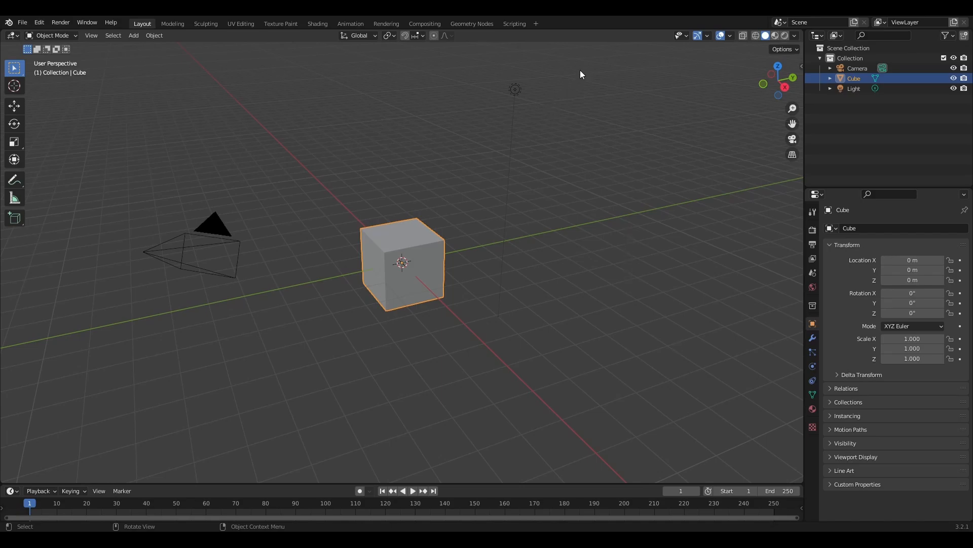
Delete all the default scene objects and add an ico sphere at the world origin.
{"action": "left_click_drag", "start_coordinate": [581, 75], "coordinate": [157, 348]}
{"action": "key", "text": "Delete"}
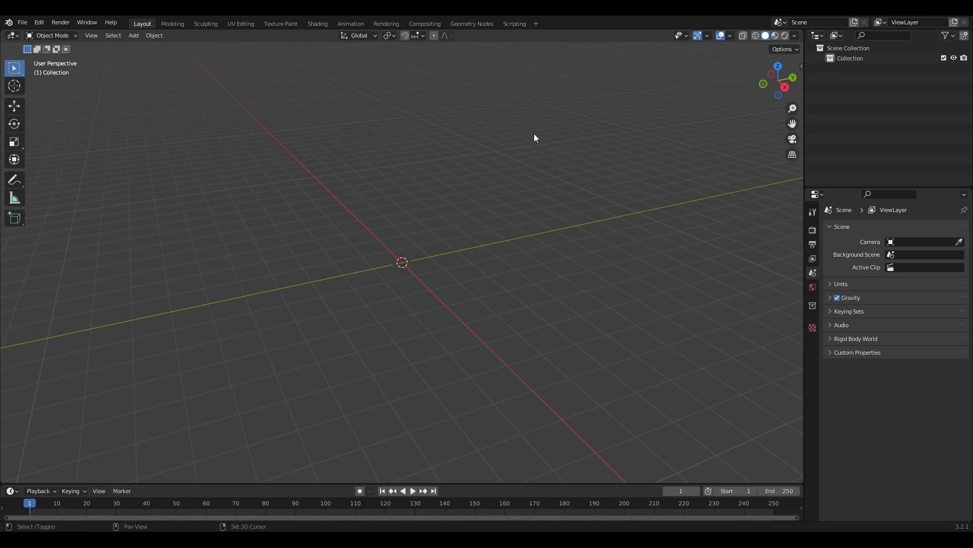
{"action": "key", "text": "shift+a"}
{"action": "mouse_move", "coordinate": [534, 133]}
{"action": "left_click", "coordinate": [578, 175]}
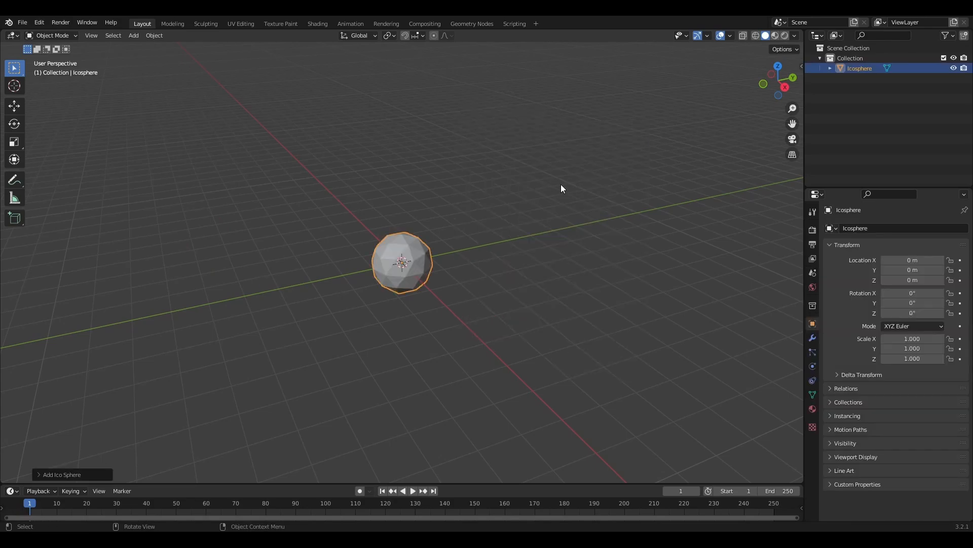
Set the new ico sphere's subdivisions to 1.
{"action": "left_click", "coordinate": [48, 474]}
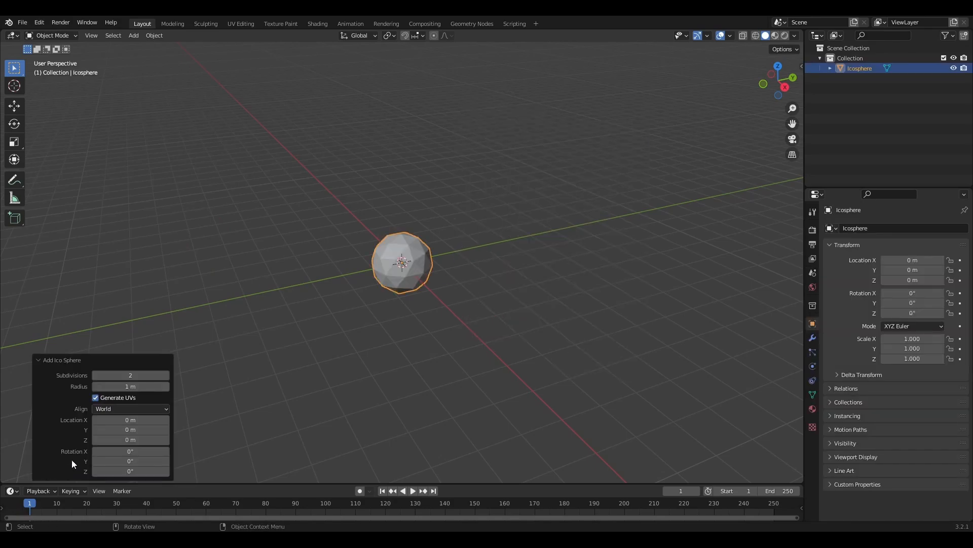
{"action": "left_click", "coordinate": [96, 374]}
{"action": "left_click", "coordinate": [393, 313]}
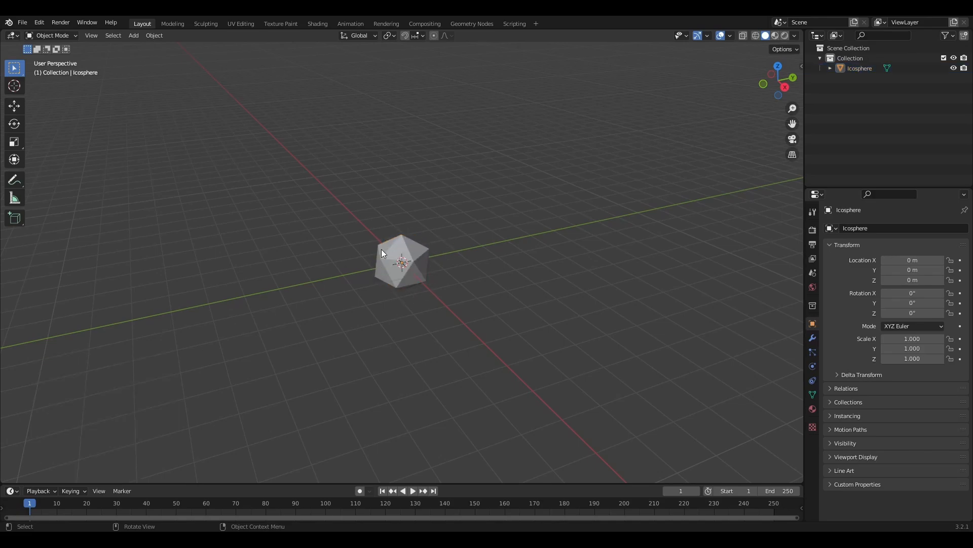
Add an emitter particle system to the ico sphere and set its particle number to 100.
{"action": "left_click", "coordinate": [404, 267]}
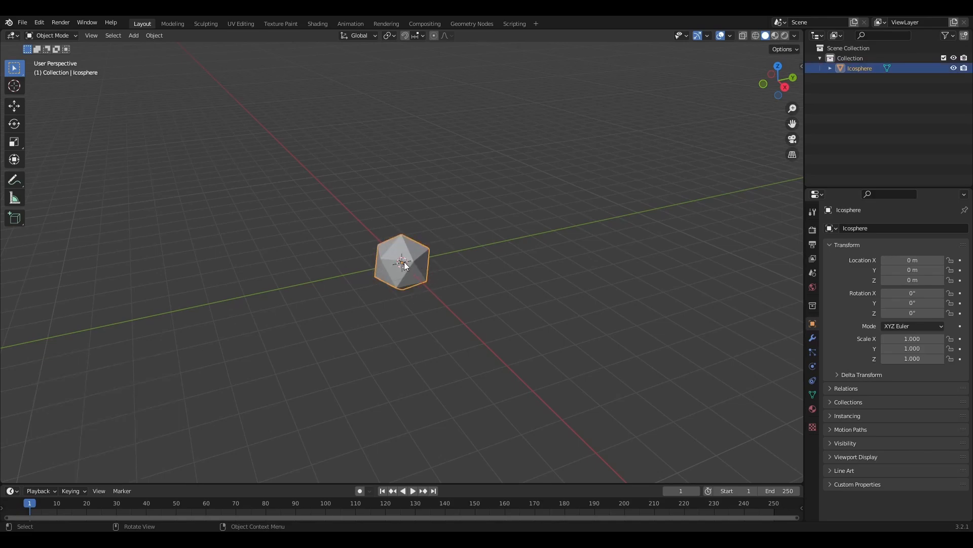
{"action": "left_click", "coordinate": [814, 351]}
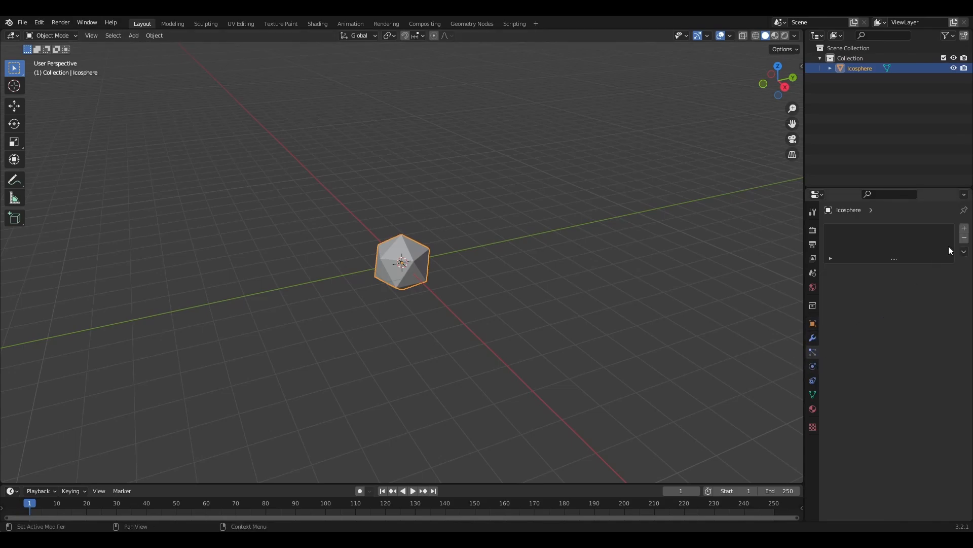
{"action": "left_click", "coordinate": [966, 229]}
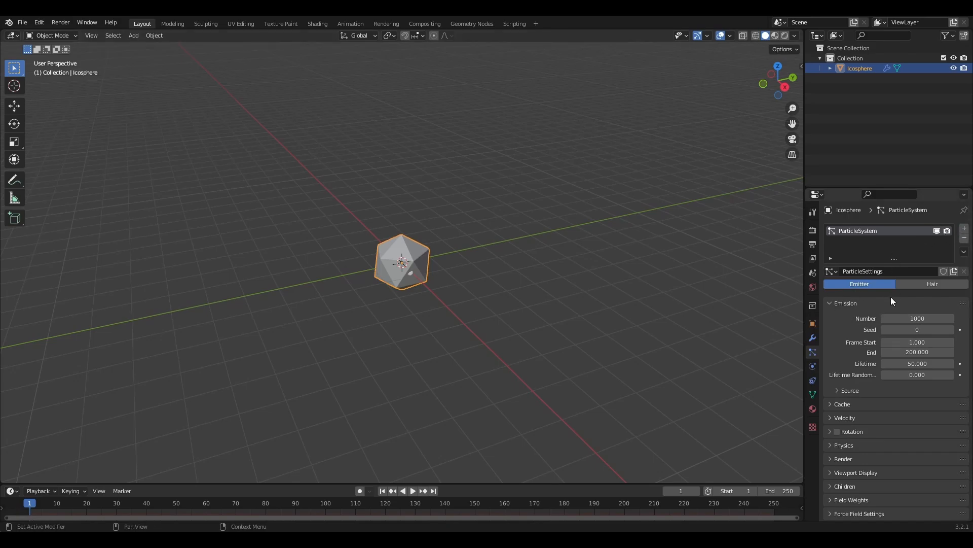
{"action": "scroll", "coordinate": [890, 296], "scroll_direction": "down", "scroll_amount": 2}
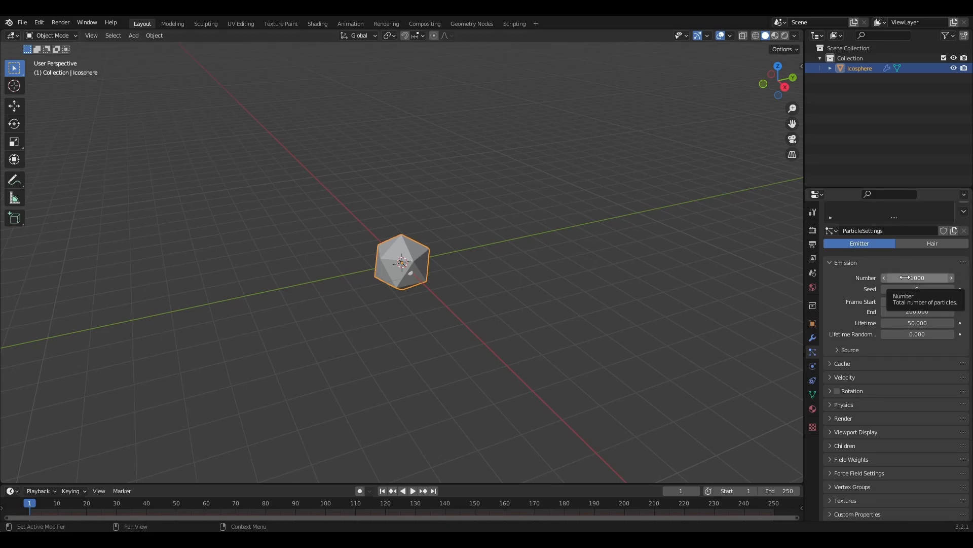
{"action": "left_click", "coordinate": [906, 277]}
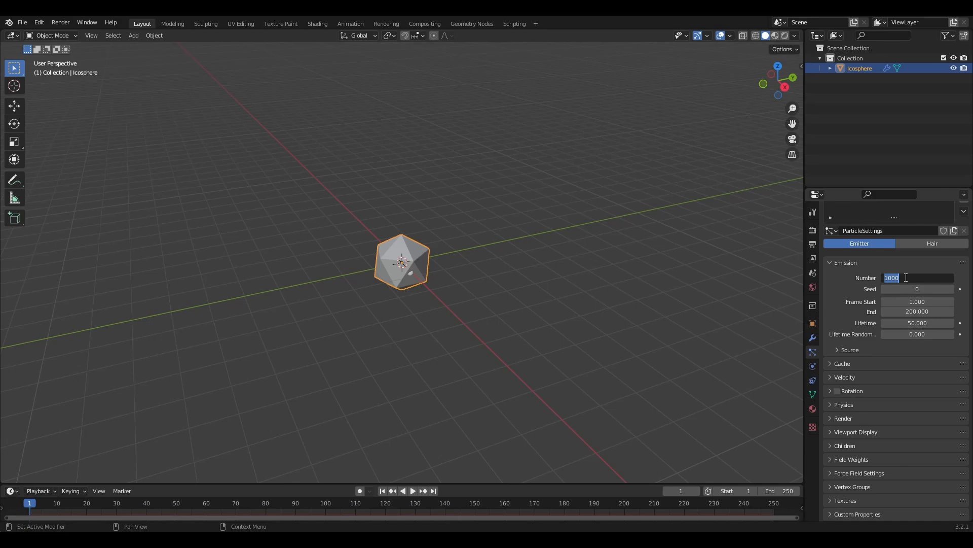
{"action": "type", "text": "100"}
{"action": "key", "text": "Return"}
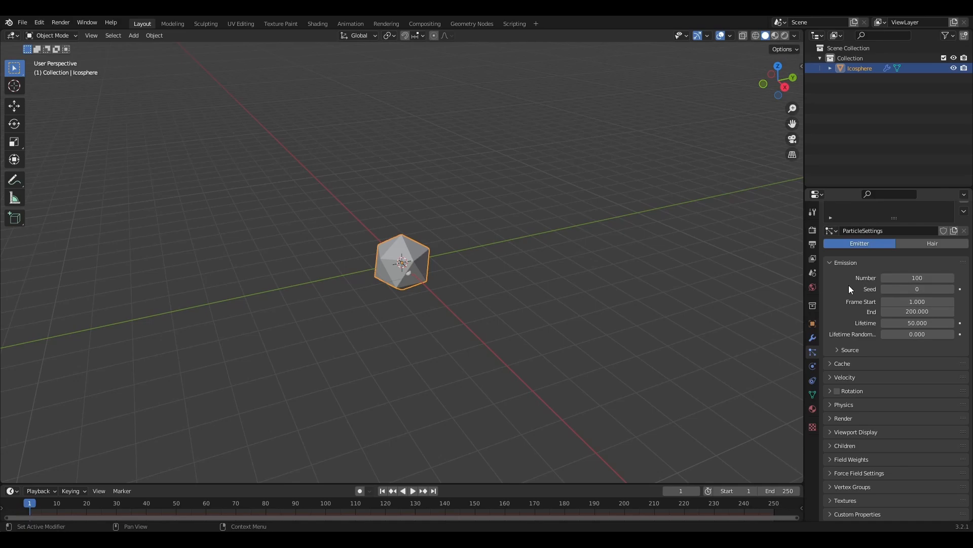
Set the emission's start and end frames both to 10 and the particle lifetime to 120.
{"action": "left_click", "coordinate": [915, 302]}
{"action": "type", "text": "10"}
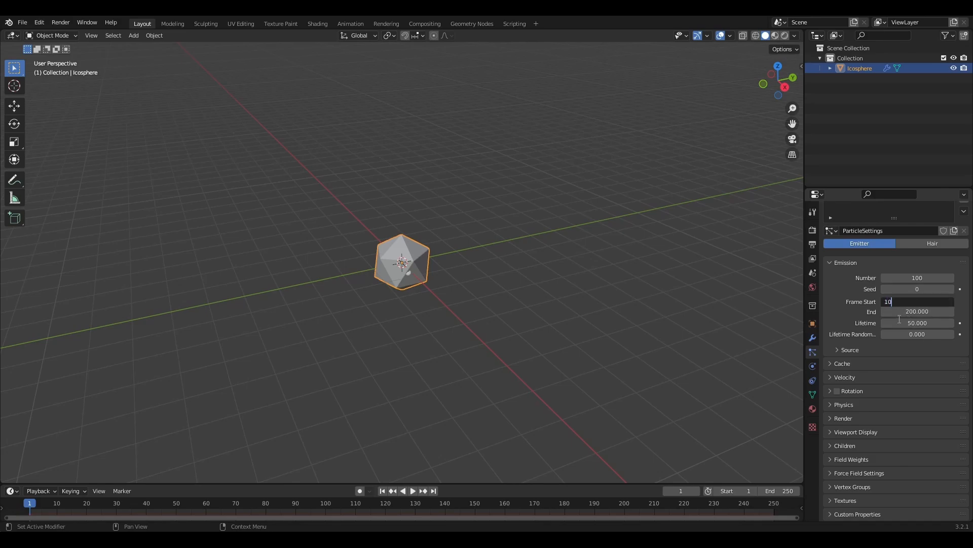
{"action": "key", "text": "Return"}
{"action": "left_click", "coordinate": [910, 311]}
{"action": "type", "text": "1"}
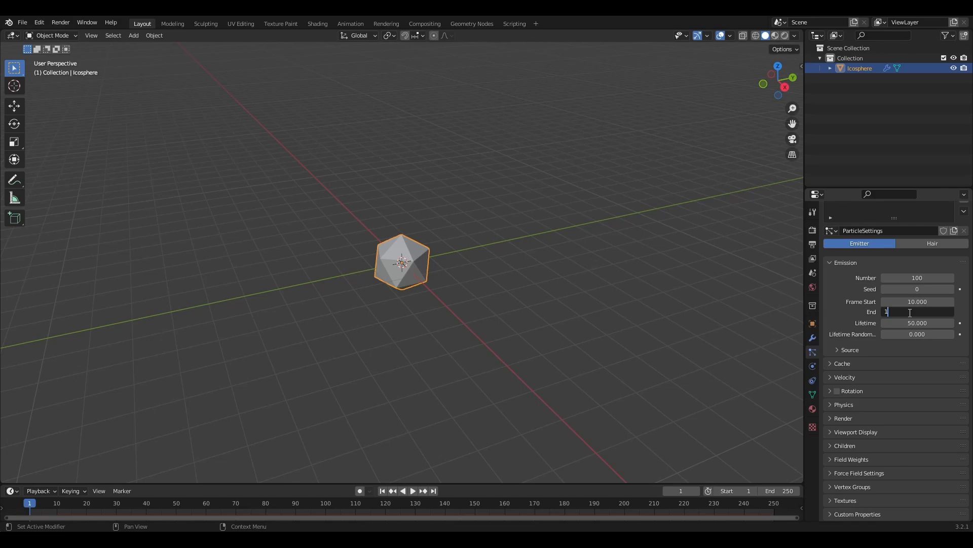
{"action": "type", "text": "0"}
{"action": "key", "text": "Return"}
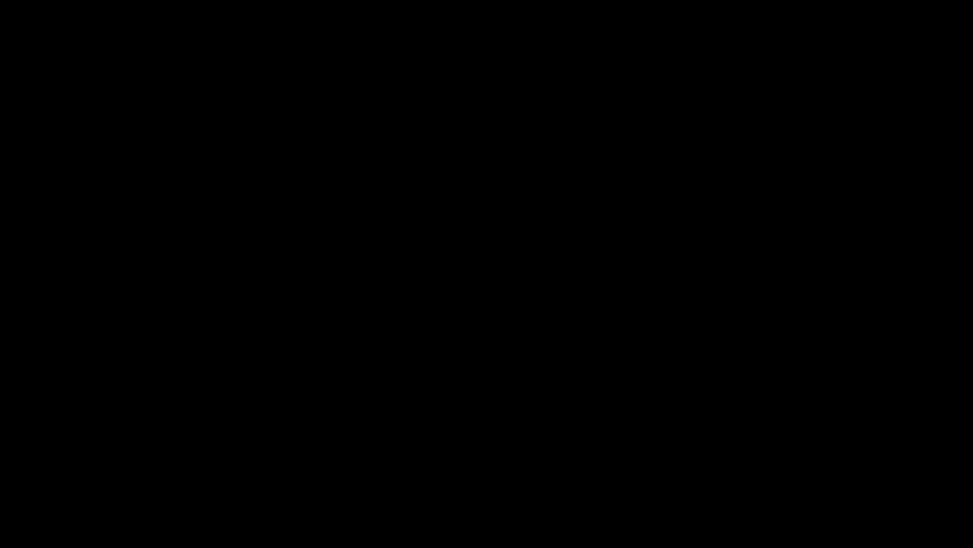
{"action": "left_click", "coordinate": [905, 322]}
{"action": "type", "text": "12"}
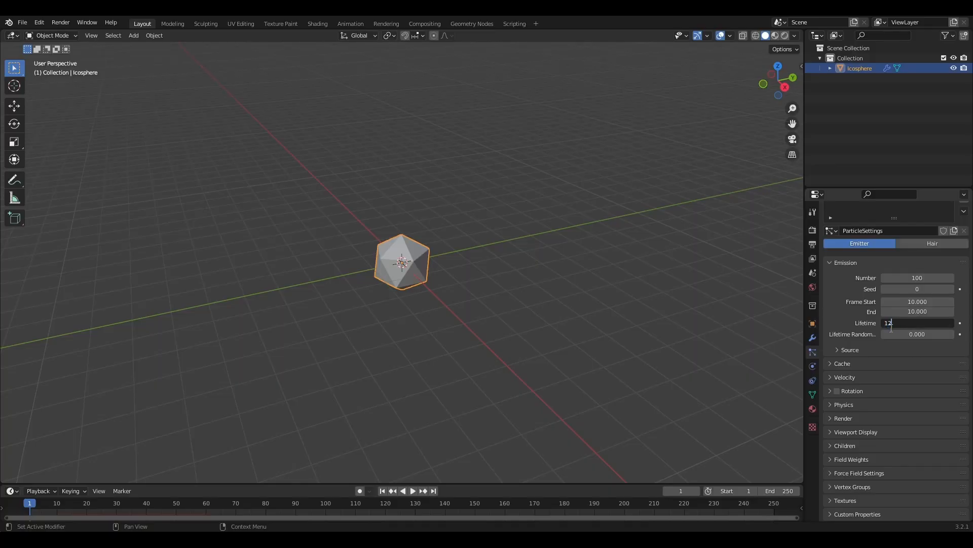
{"action": "type", "text": "0"}
{"action": "key", "text": "Return"}
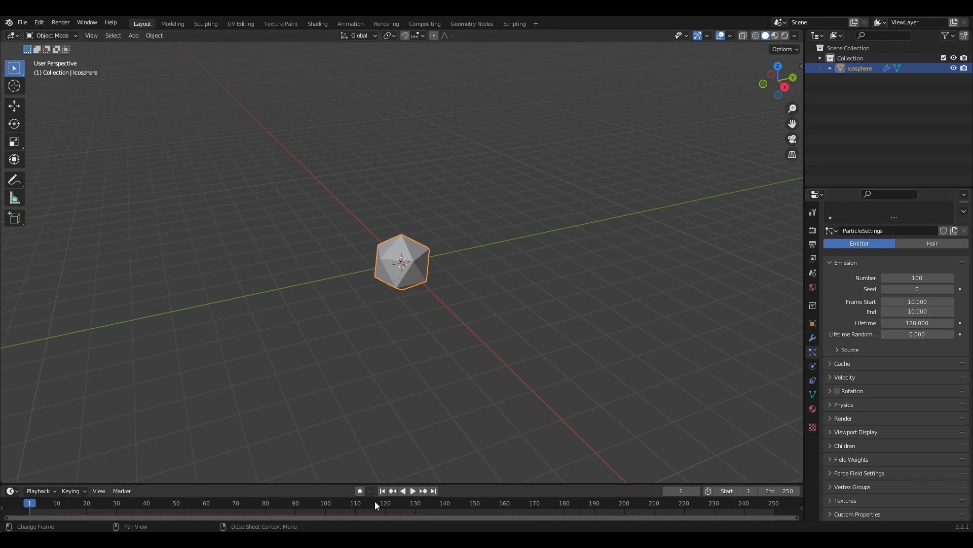
Set the particle source to emit from the ico sphere's volume.
{"action": "left_click", "coordinate": [847, 351]}
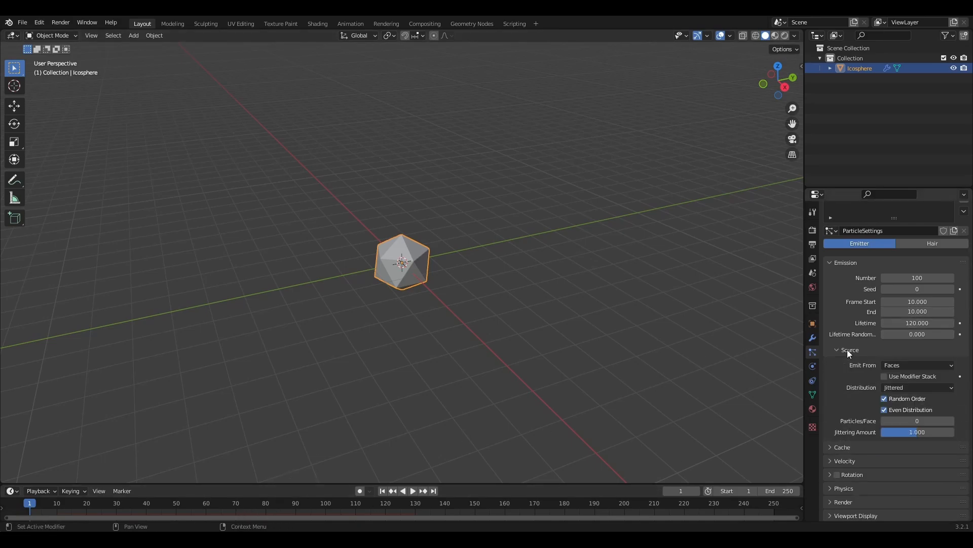
{"action": "left_click", "coordinate": [898, 365]}
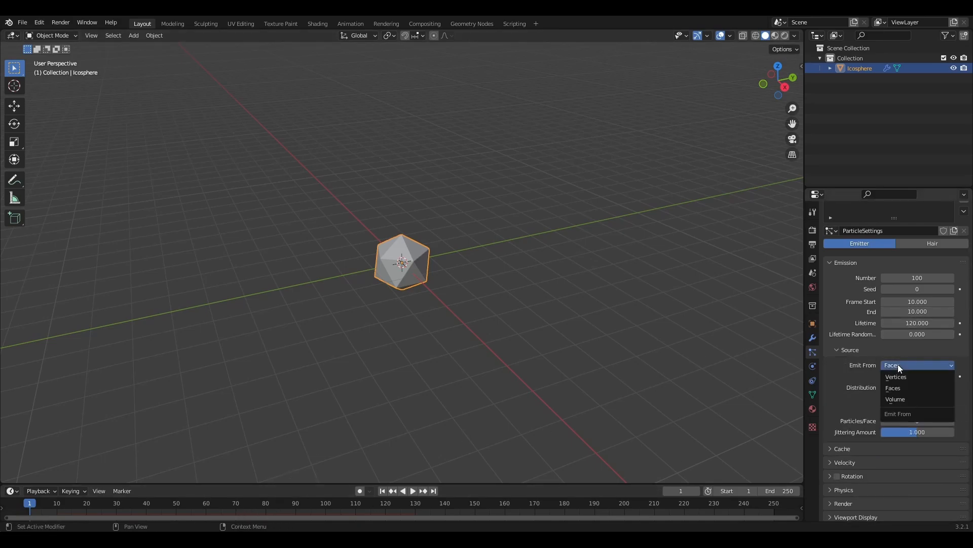
{"action": "left_click", "coordinate": [897, 399]}
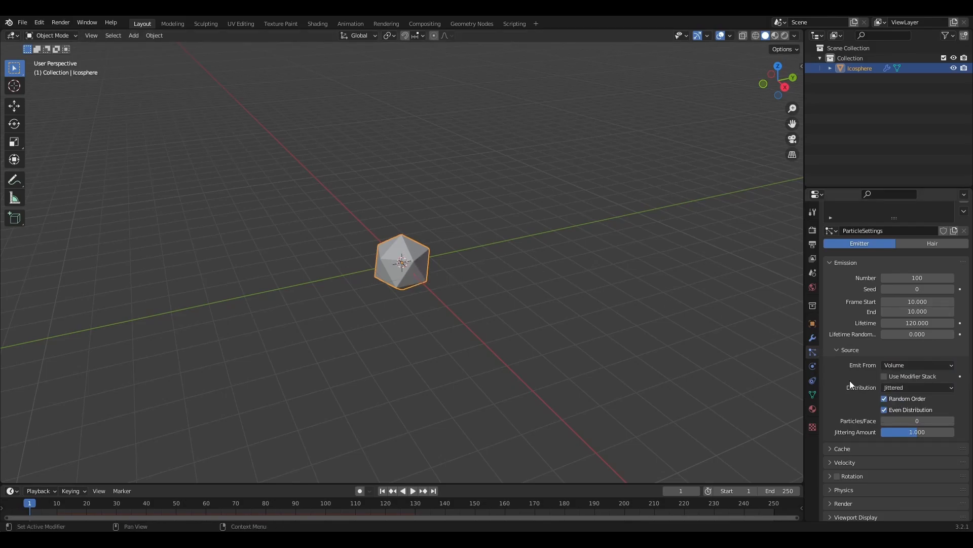
Move the emitter ico sphere up about 4.49 m along the Z axis.
{"action": "left_click", "coordinate": [449, 270]}
{"action": "left_click", "coordinate": [421, 268]}
{"action": "key", "text": "g"}
{"action": "key", "text": "z"}
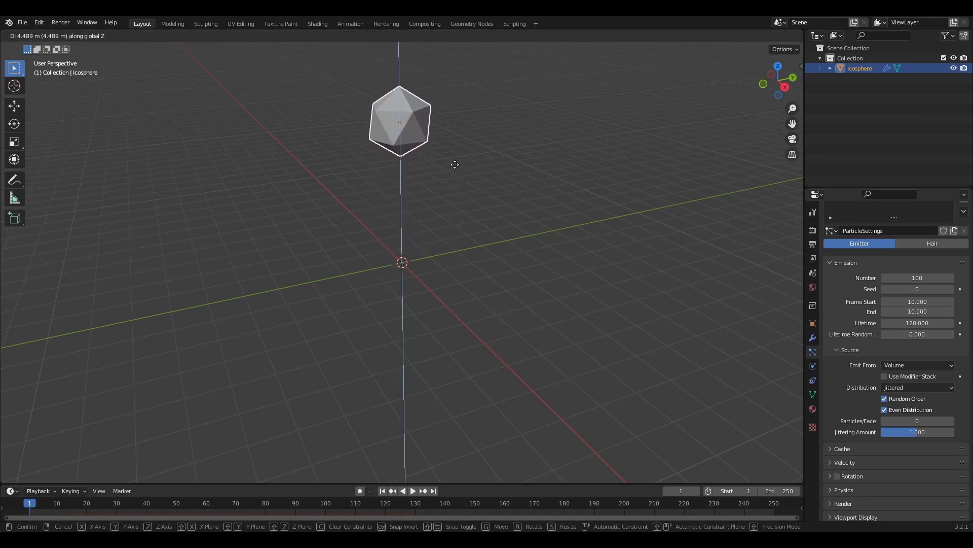
{"action": "left_click", "coordinate": [455, 165]}
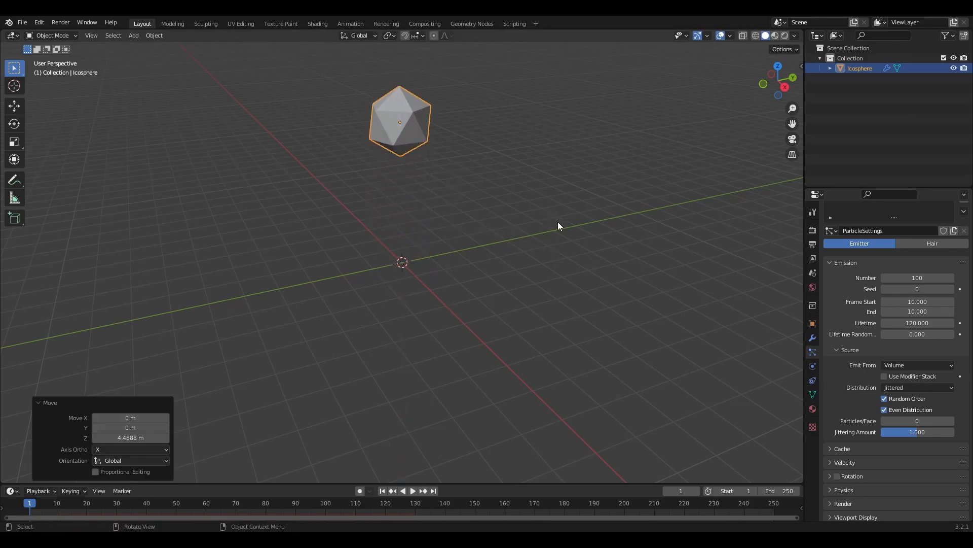
Scale the emitter ico sphere down uniformly to about 0.08 of its size.
{"action": "key", "text": "s"}
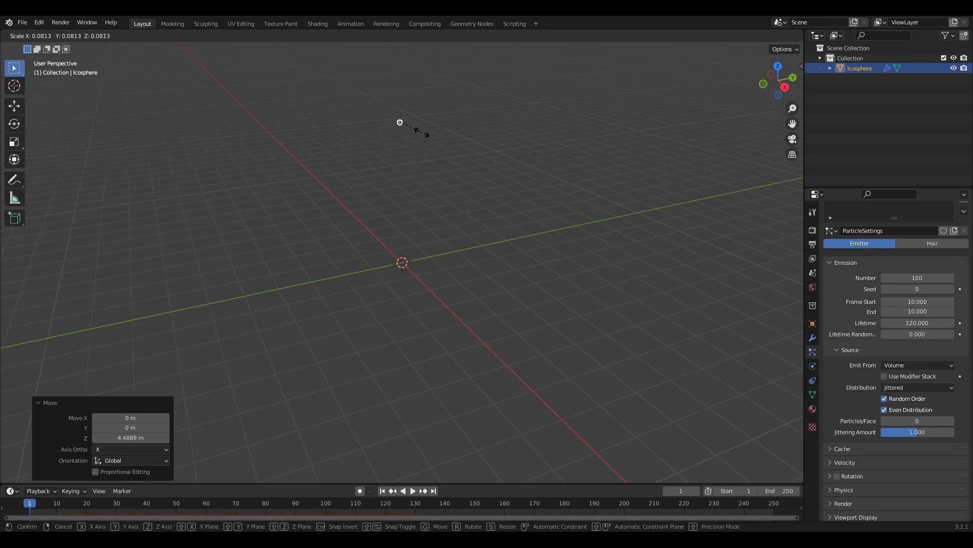
{"action": "left_click", "coordinate": [423, 131]}
{"action": "left_click", "coordinate": [698, 315]}
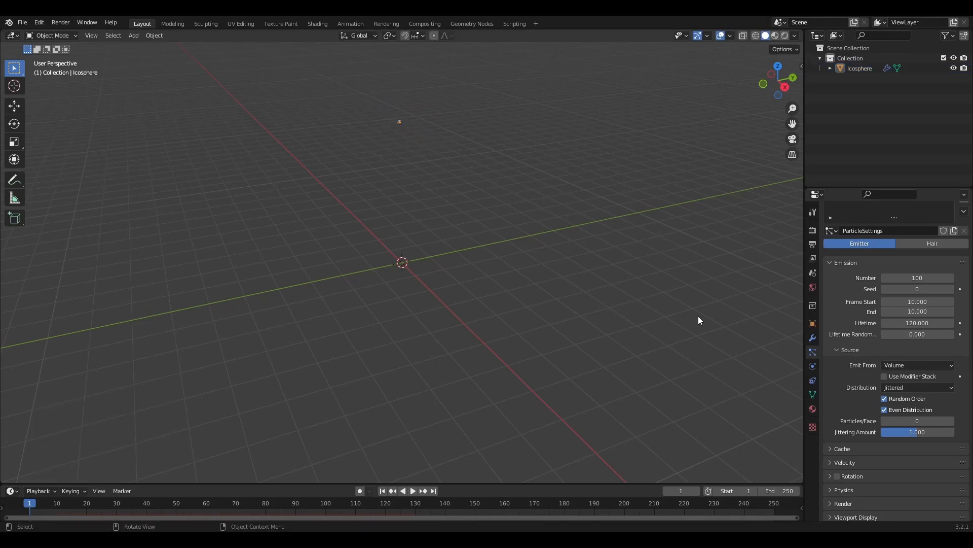
{"action": "left_click", "coordinate": [400, 125]}
{"action": "left_click", "coordinate": [474, 142]}
Set the particle system's Render As option to Object.
{"action": "scroll", "coordinate": [938, 400], "scroll_direction": "up", "scroll_amount": 2}
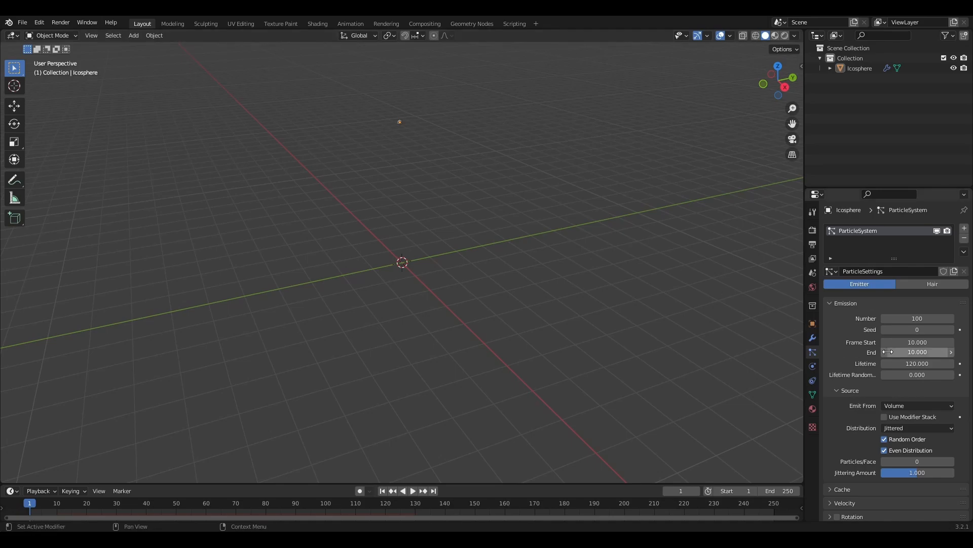
{"action": "scroll", "coordinate": [895, 359], "scroll_direction": "down", "scroll_amount": 6}
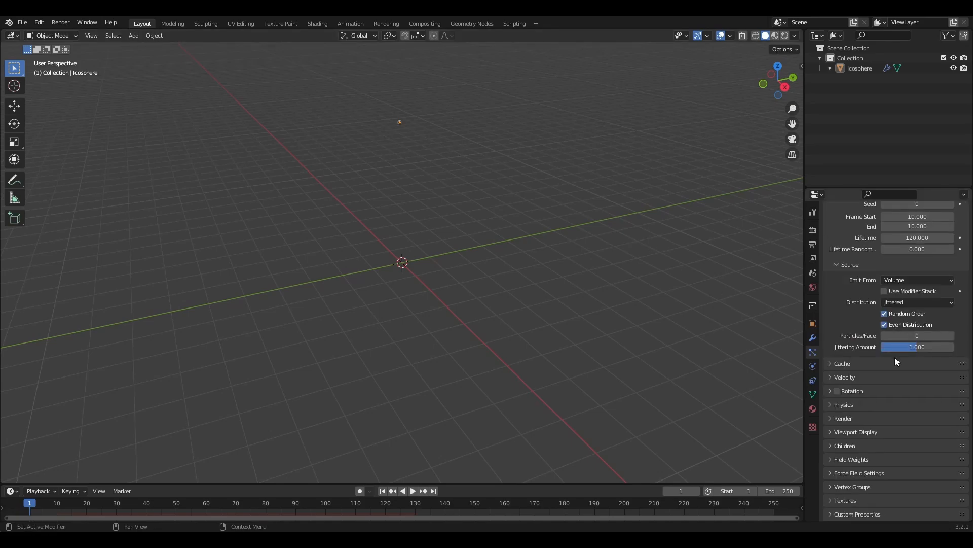
{"action": "left_click", "coordinate": [836, 419]}
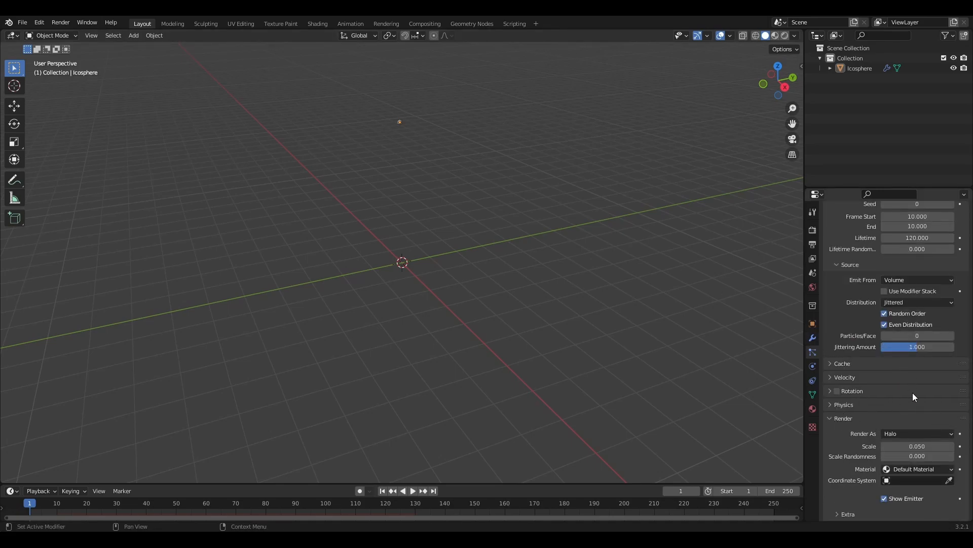
{"action": "left_click", "coordinate": [896, 434]}
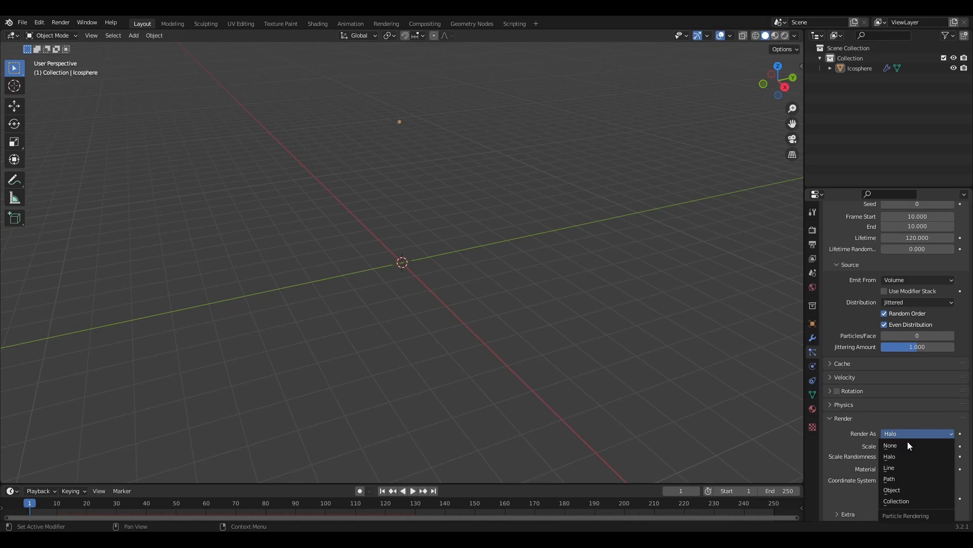
{"action": "left_click", "coordinate": [893, 491]}
Add a second ico sphere and move it about -9.33 m along the Y axis.
{"action": "key", "text": "shift+a"}
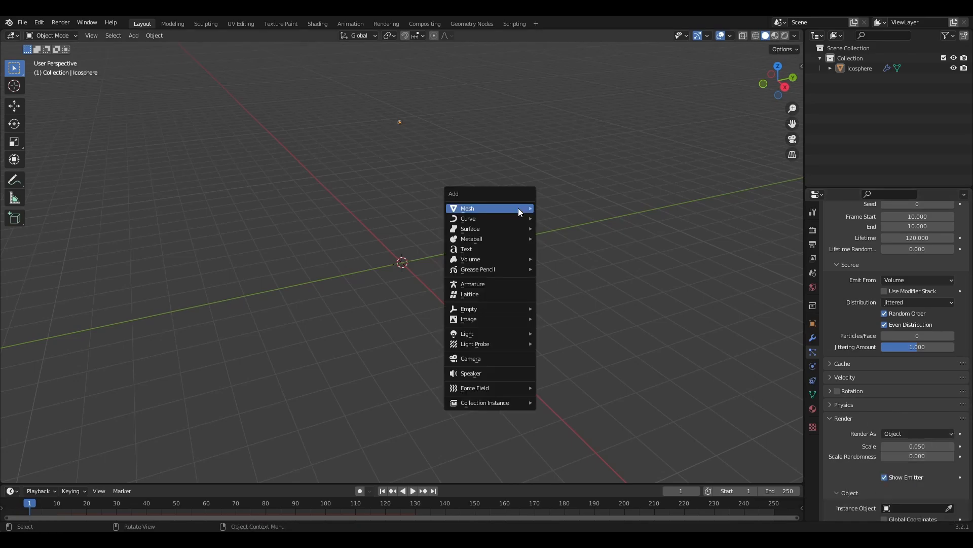
{"action": "mouse_move", "coordinate": [519, 208]}
{"action": "left_click", "coordinate": [562, 249]}
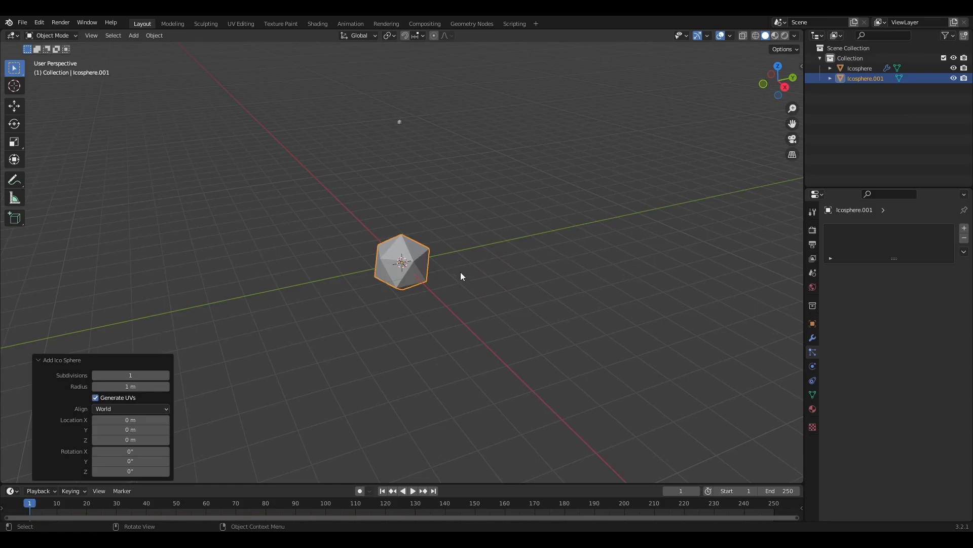
{"action": "key", "text": "g"}
{"action": "key", "text": "y"}
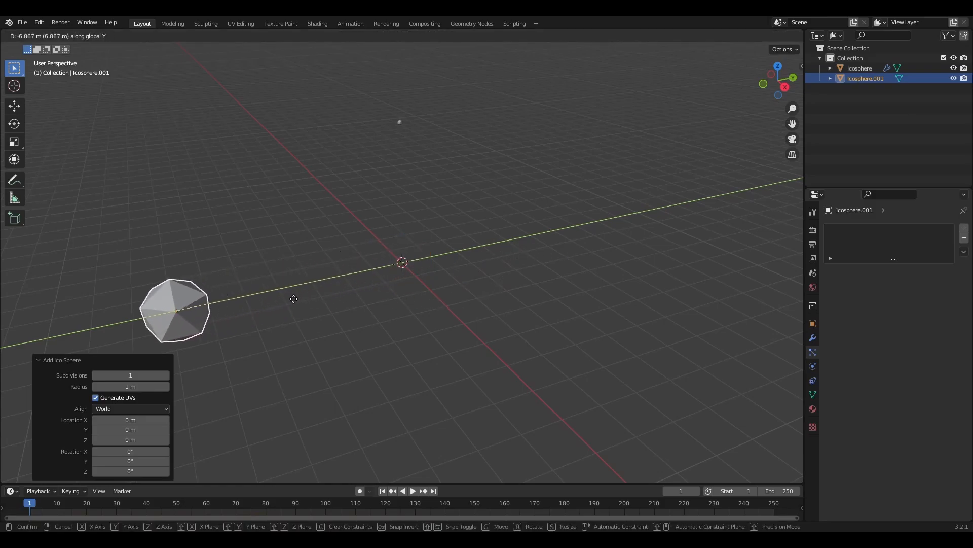
{"action": "left_click", "coordinate": [196, 310]}
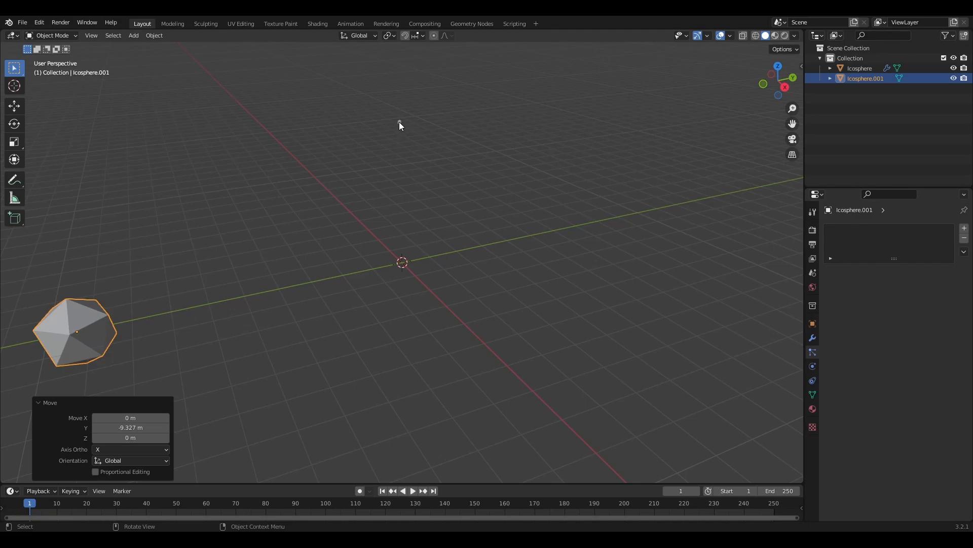
Assign the second ico sphere, Icosphere.001, as the instance object of the small emitter's particle system.
{"action": "left_click", "coordinate": [399, 122]}
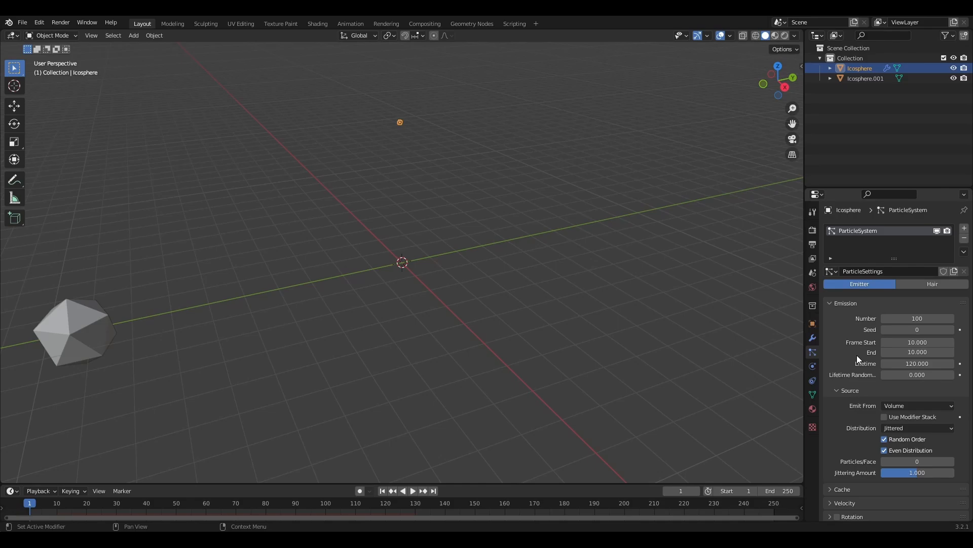
{"action": "scroll", "coordinate": [891, 400], "scroll_direction": "down", "scroll_amount": 10}
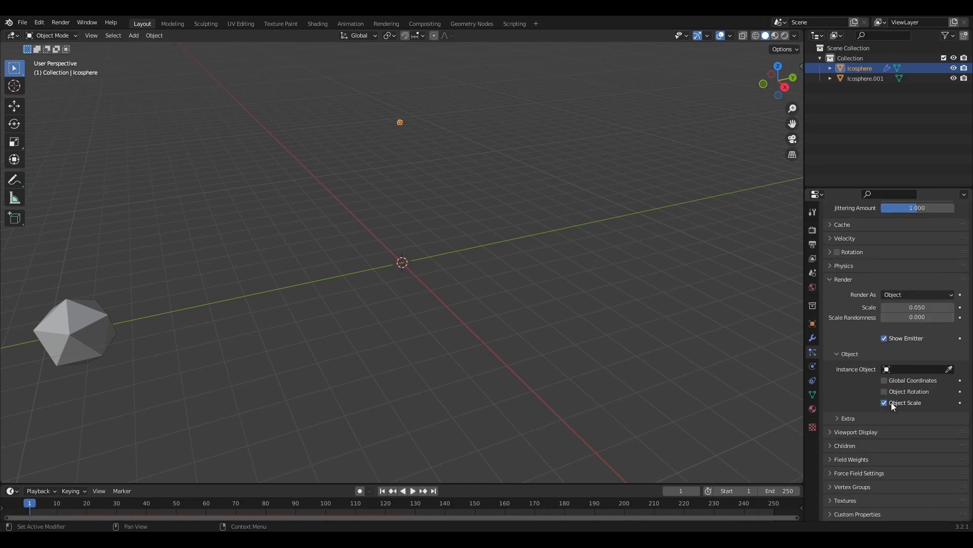
{"action": "left_click", "coordinate": [949, 369]}
{"action": "left_click", "coordinate": [86, 312]}
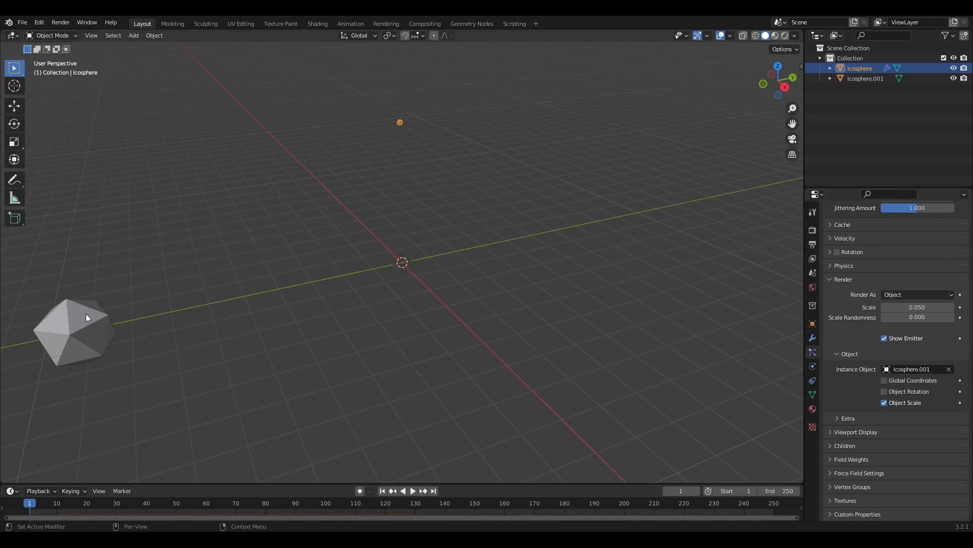
Play the animation to preview the particle burst from the small emitter, stopping around frame 25.
{"action": "left_click", "coordinate": [349, 342]}
{"action": "left_click", "coordinate": [406, 127]}
{"action": "key", "text": "space"}
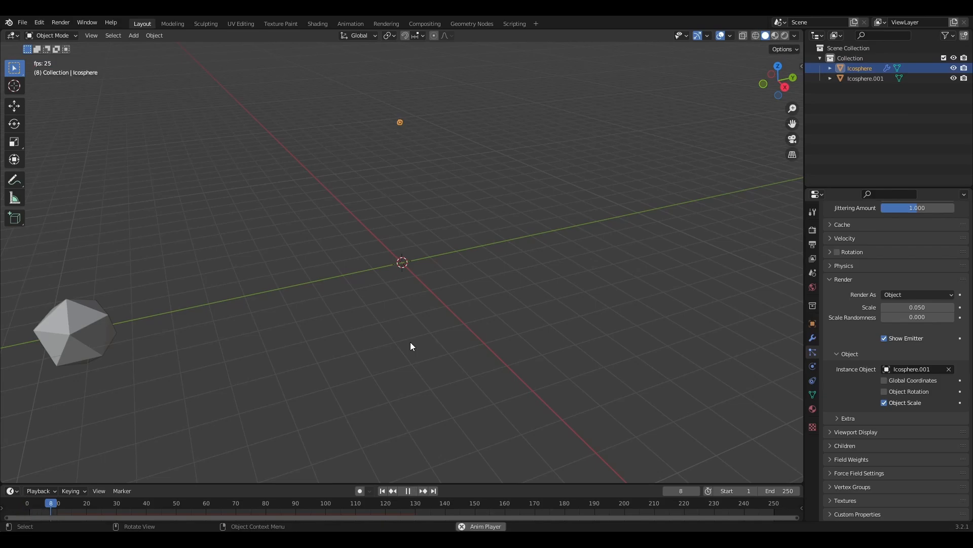
{"action": "left_click", "coordinate": [482, 334]}
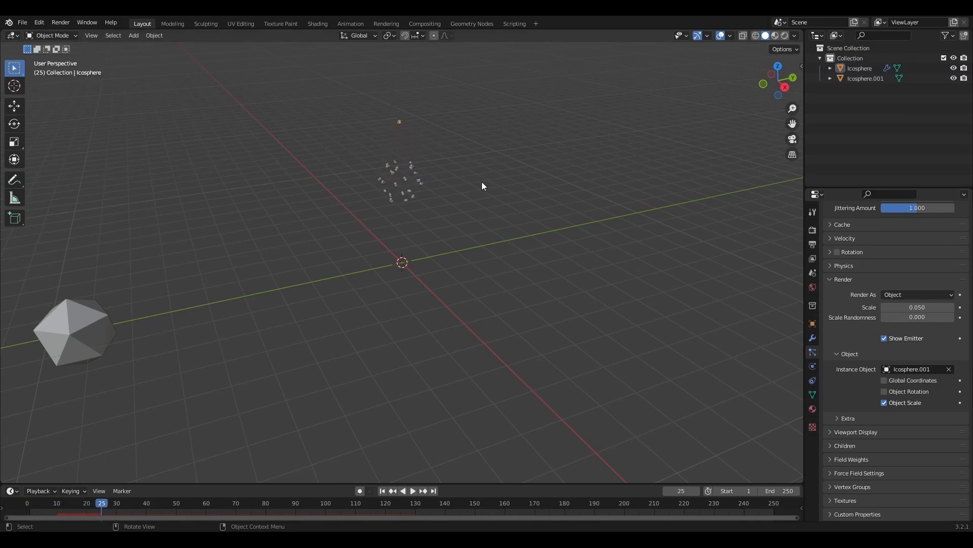
Return to the first frame and replay the particle burst from the raised emitter to about frame 22, ending back at the start.
{"action": "scroll", "coordinate": [895, 311], "scroll_direction": "up", "scroll_amount": 8}
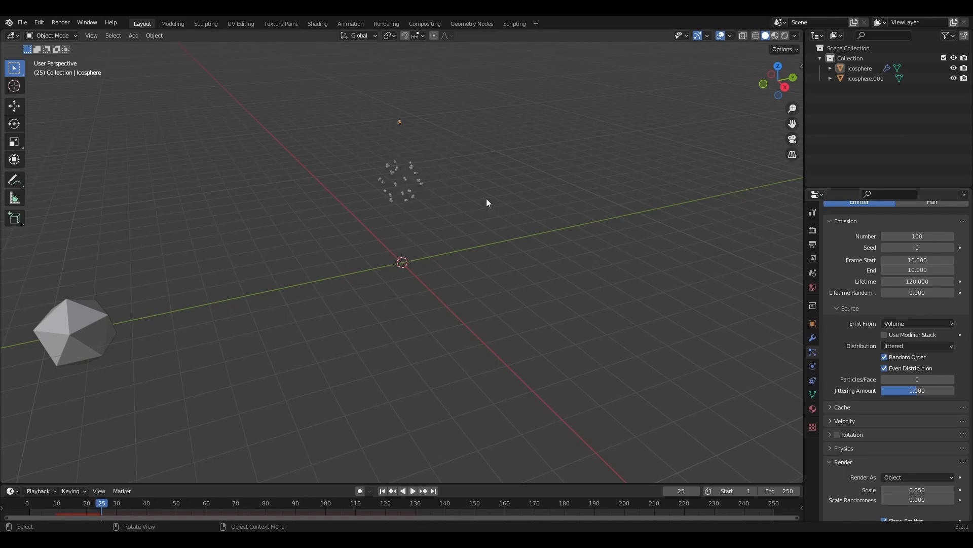
{"action": "key", "text": "shift+Left"}
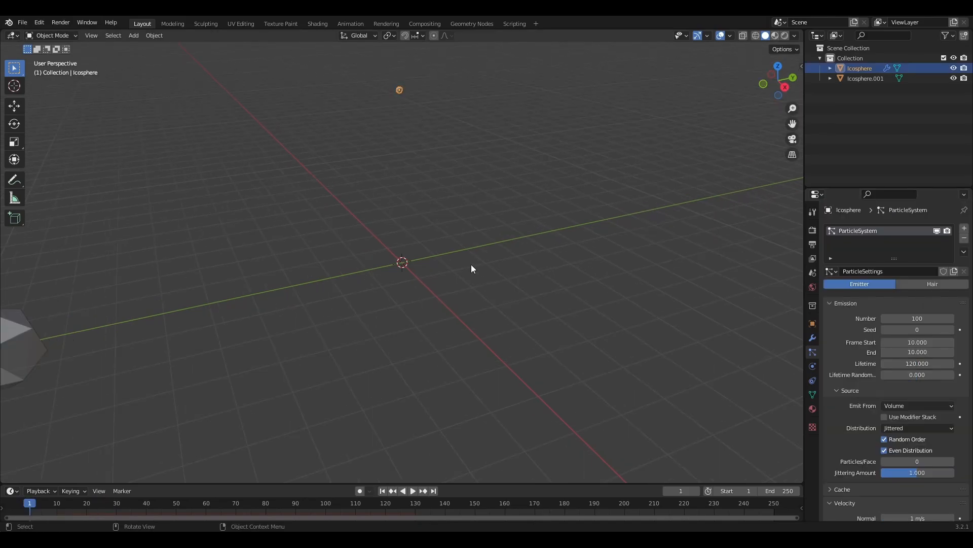
{"action": "left_click", "coordinate": [175, 300]}
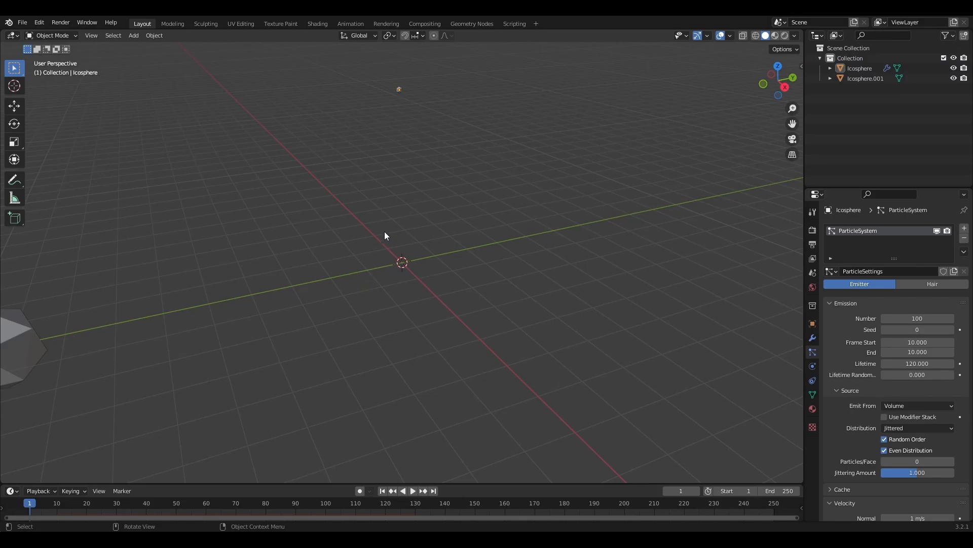
{"action": "key", "text": "space"}
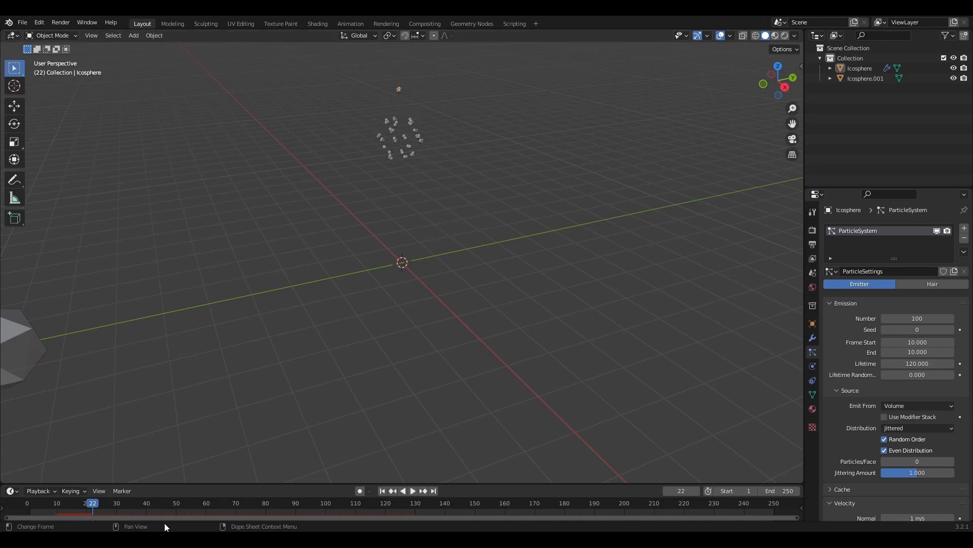
{"action": "left_click_drag", "start_coordinate": [93, 503], "coordinate": [27, 503]}
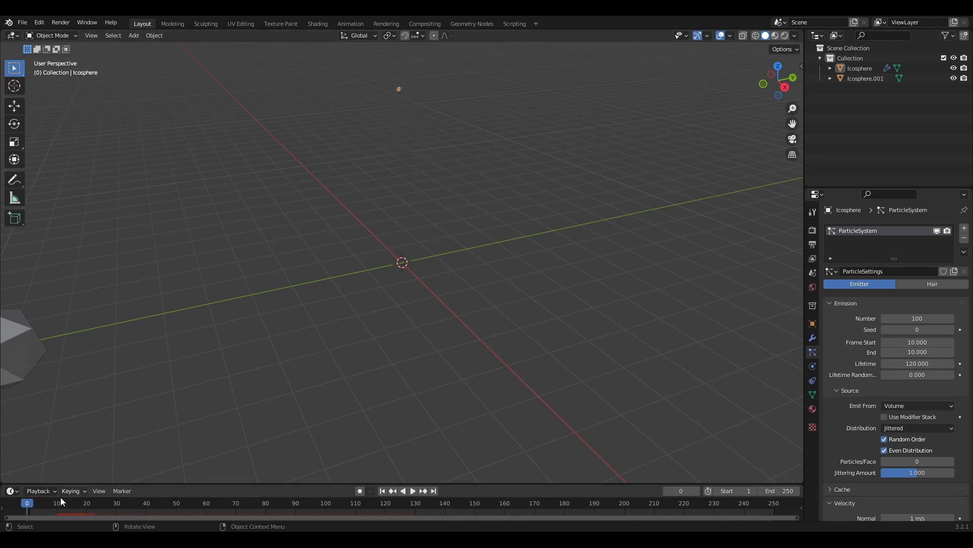
{"action": "key", "text": "space"}
{"action": "key", "text": "Escape"}
Add a plane at the world origin beneath the emitter and scale it up into a larger floor.
{"action": "key", "text": "shift+a"}
{"action": "left_click", "coordinate": [549, 210]}
{"action": "key", "text": "s"}
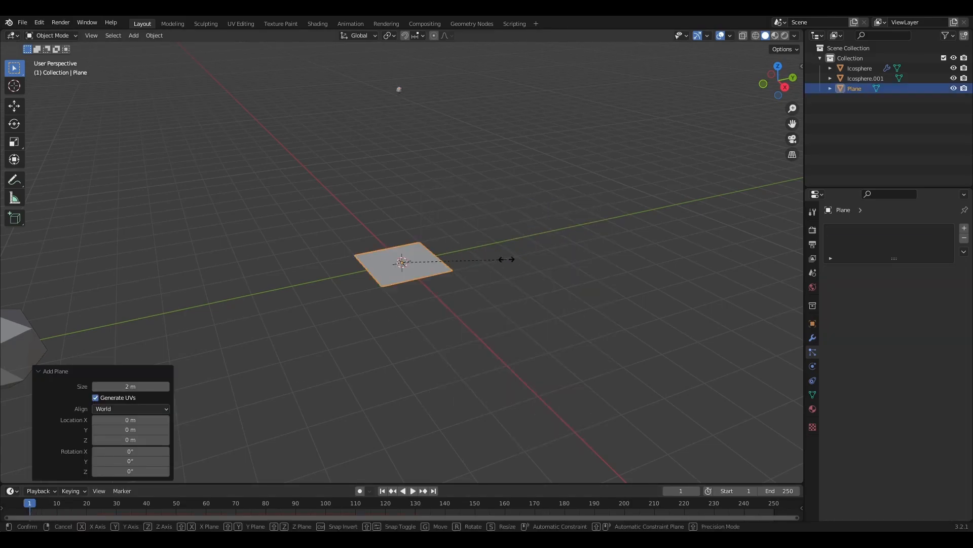
{"action": "left_click", "coordinate": [583, 262]}
{"action": "left_click", "coordinate": [380, 114]}
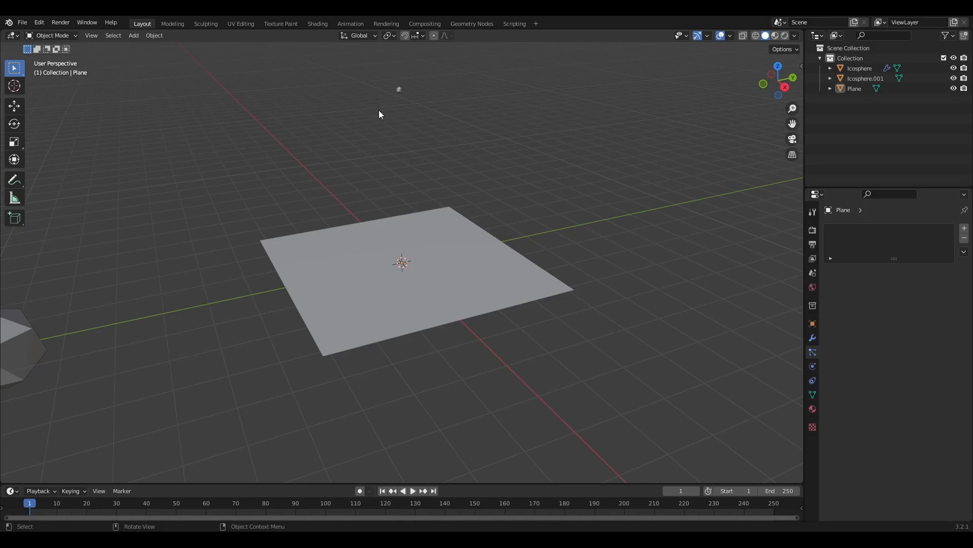
Enable Collision physics on the floor plane.
{"action": "left_click", "coordinate": [399, 90]}
{"action": "left_click", "coordinate": [522, 278]}
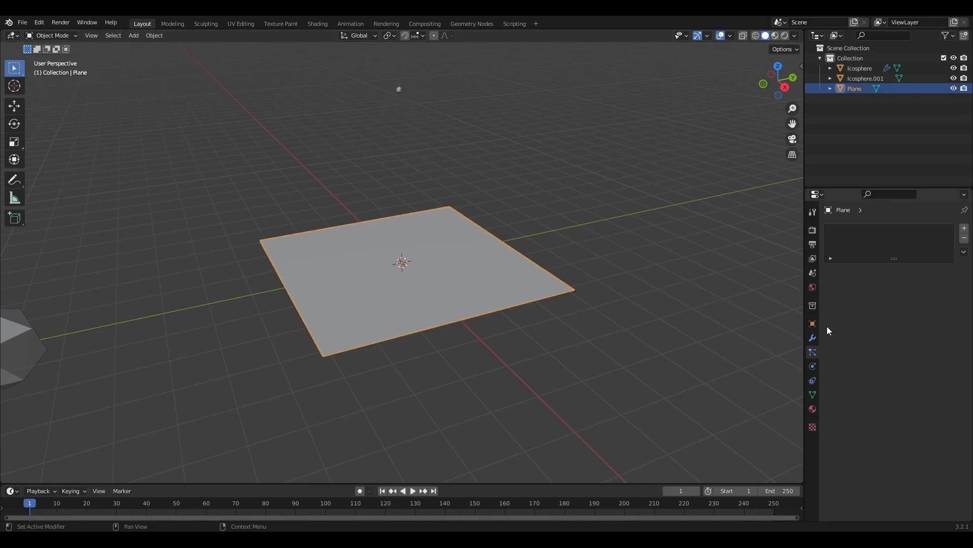
{"action": "left_click", "coordinate": [811, 366]}
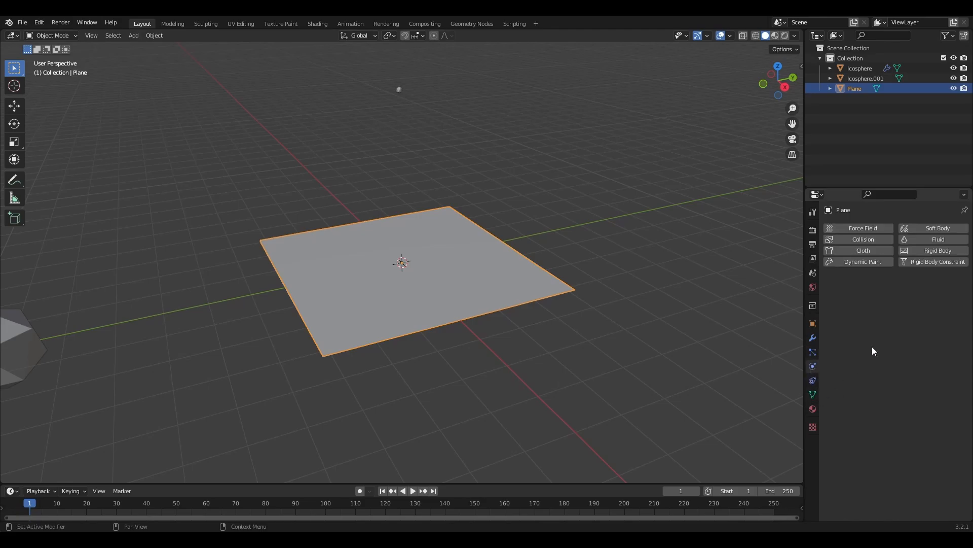
{"action": "left_click", "coordinate": [861, 239]}
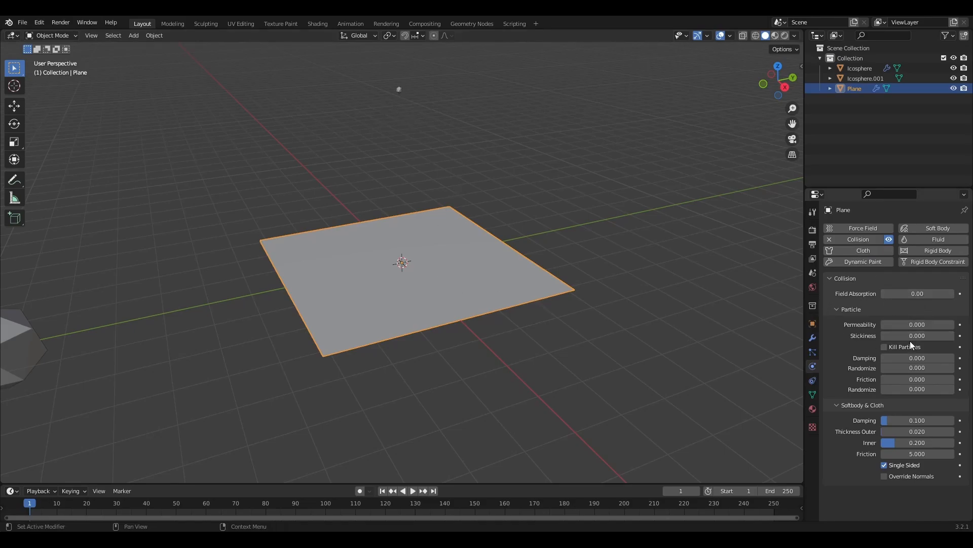
Set the particle Lifetime to 50 in the small emitter's particle system.
{"action": "left_click", "coordinate": [398, 89]}
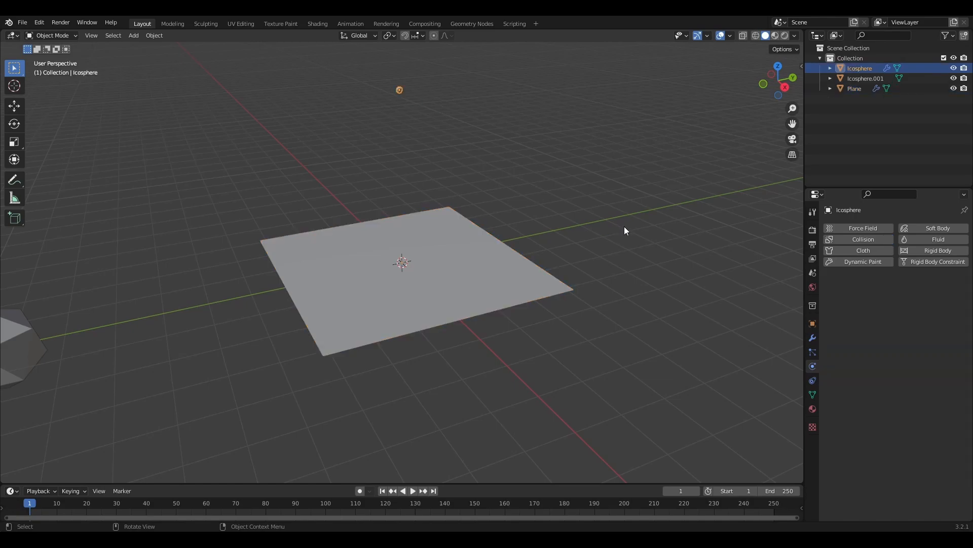
{"action": "left_click", "coordinate": [811, 352]}
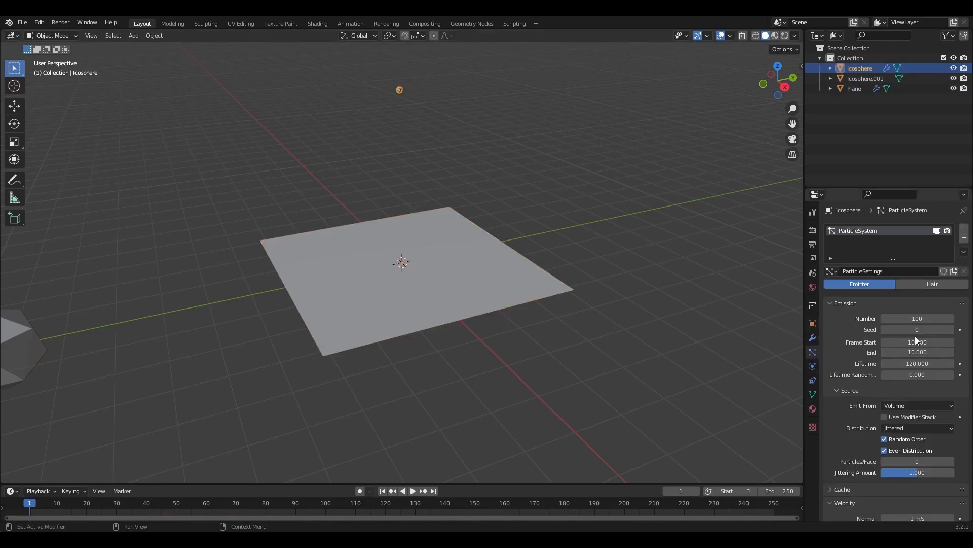
{"action": "scroll", "coordinate": [898, 354], "scroll_direction": "down", "scroll_amount": 2}
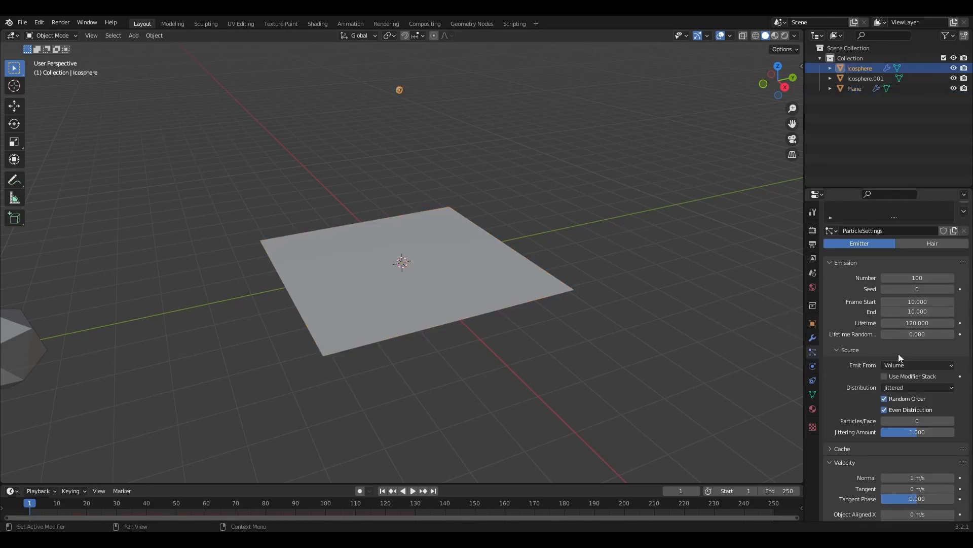
{"action": "left_click", "coordinate": [920, 323]}
{"action": "type", "text": "50"}
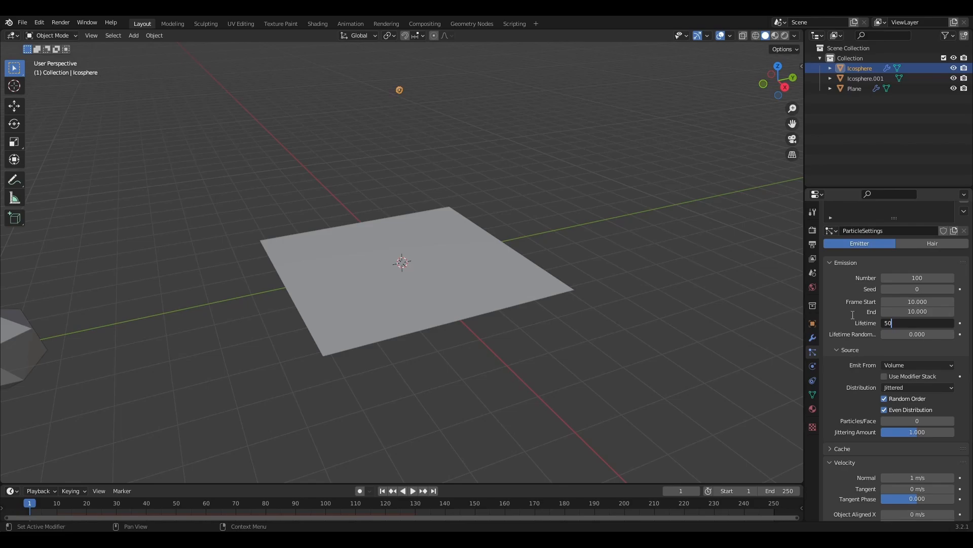
{"action": "key", "text": "Return"}
Set the particle render Scale to 0.01 in the emitter's particle system.
{"action": "scroll", "coordinate": [912, 331], "scroll_direction": "down", "scroll_amount": 8}
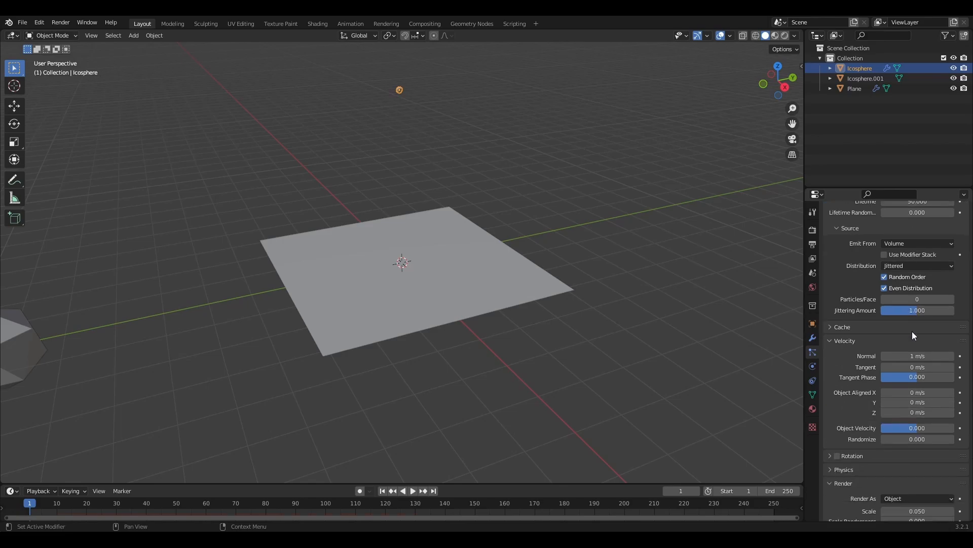
{"action": "scroll", "coordinate": [917, 311], "scroll_direction": "down", "scroll_amount": 8}
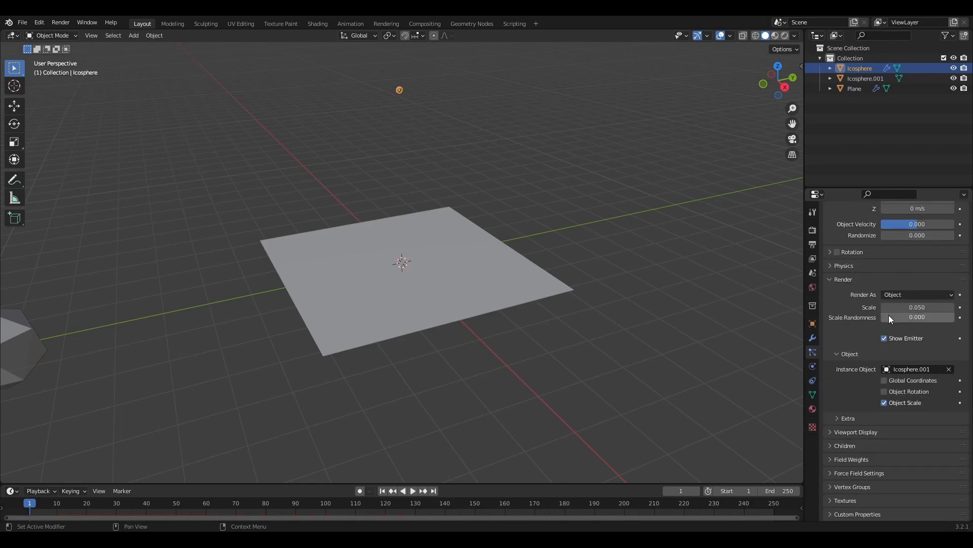
{"action": "left_click", "coordinate": [920, 314]}
{"action": "left_click", "coordinate": [921, 308]}
{"action": "left_click", "coordinate": [921, 308]}
{"action": "key", "text": "BackSpace"}
{"action": "type", "text": "1"}
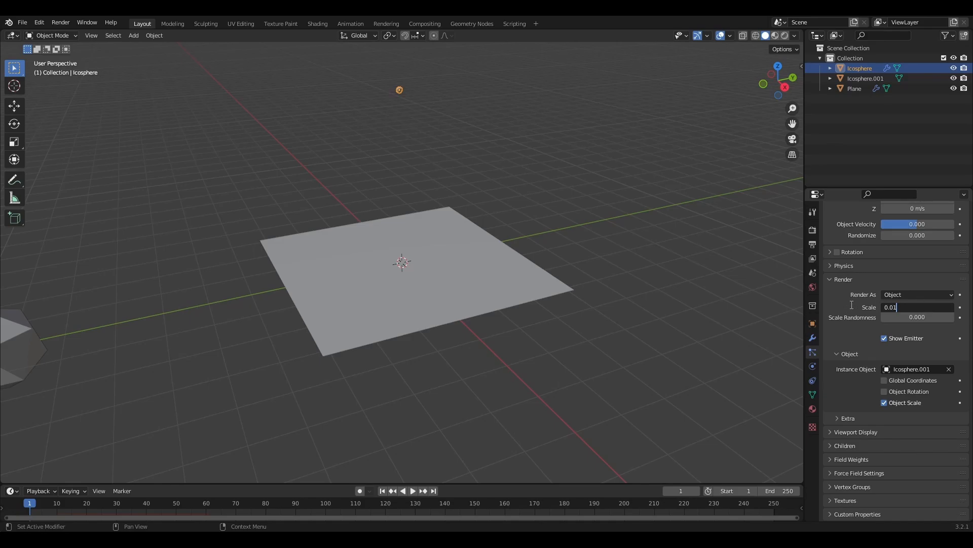
{"action": "key", "text": "Return"}
{"action": "scroll", "coordinate": [872, 319], "scroll_direction": "up", "scroll_amount": 15}
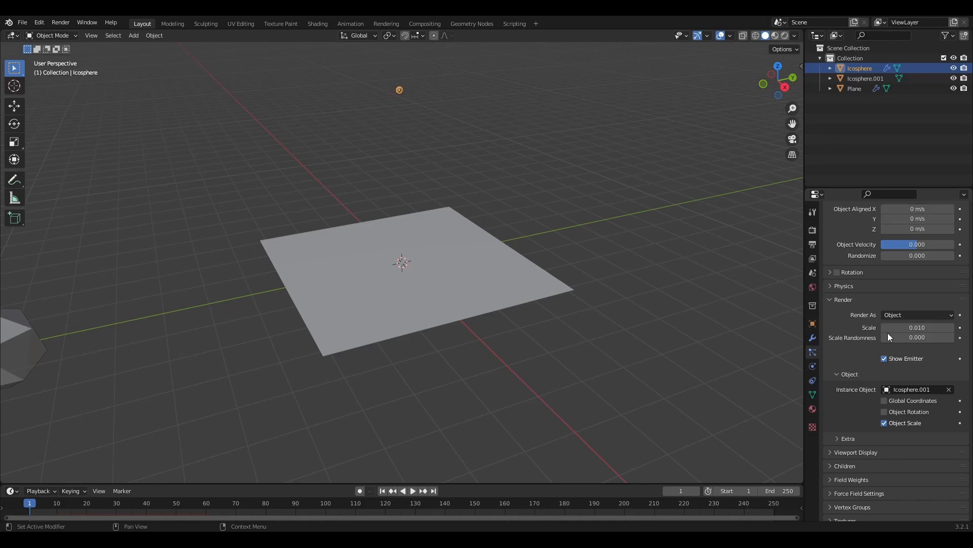
Show the plane's collision settings and play the animation to about frame 76 to watch the particles hit the plane.
{"action": "left_click", "coordinate": [456, 266]}
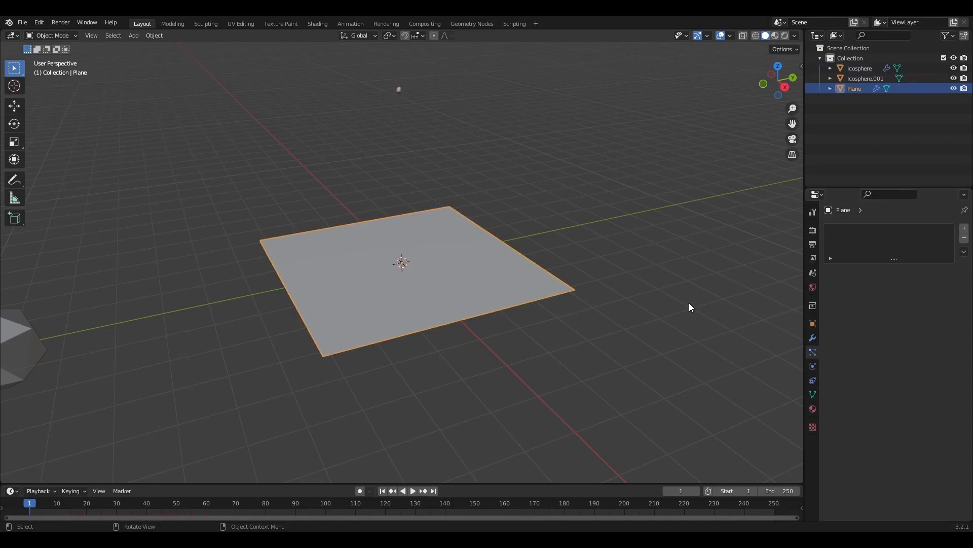
{"action": "left_click", "coordinate": [813, 366]}
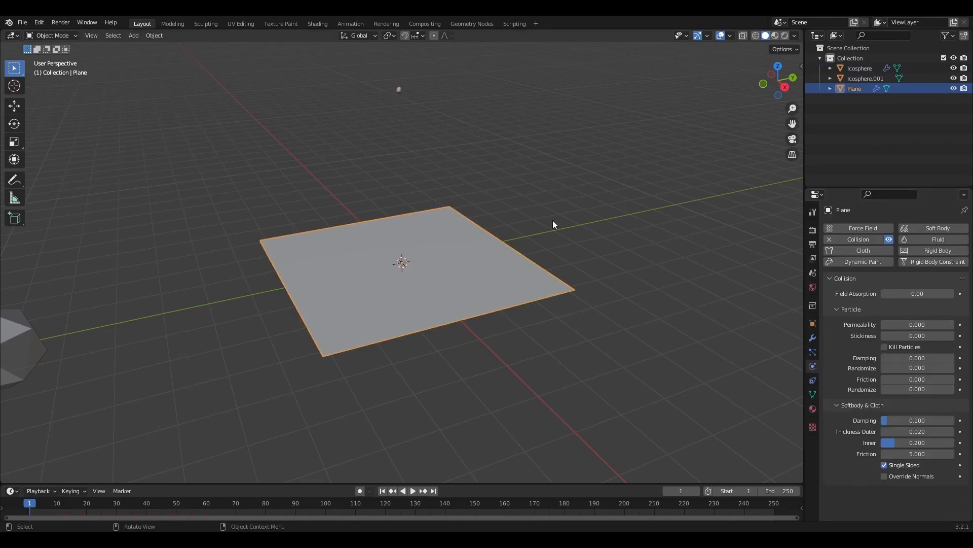
{"action": "key", "text": "space"}
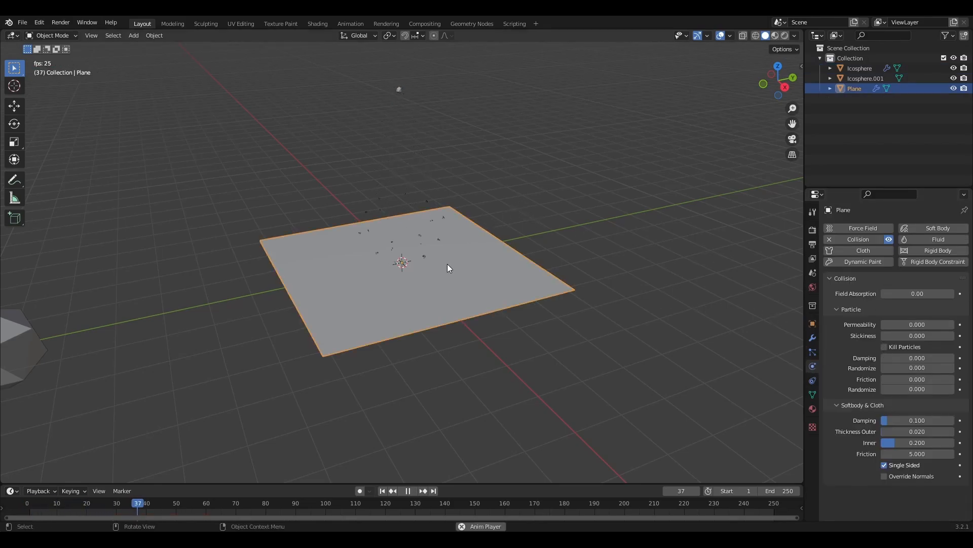
{"action": "key", "text": "space"}
Try a particle Stickiness of 4 on the plane's collision and replay the burst from the first frame.
{"action": "left_click", "coordinate": [911, 336]}
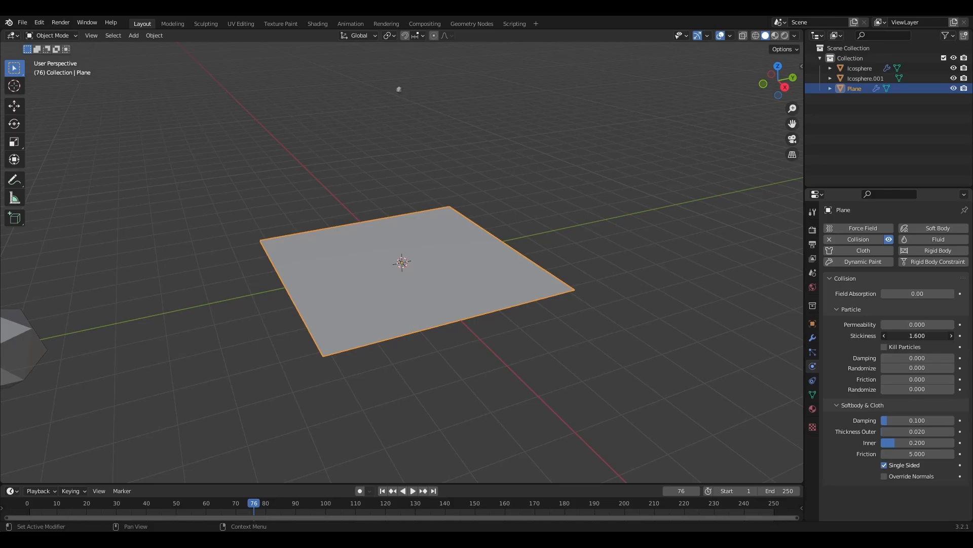
{"action": "left_click", "coordinate": [881, 335]}
{"action": "type", "text": "4"}
{"action": "key", "text": "Return"}
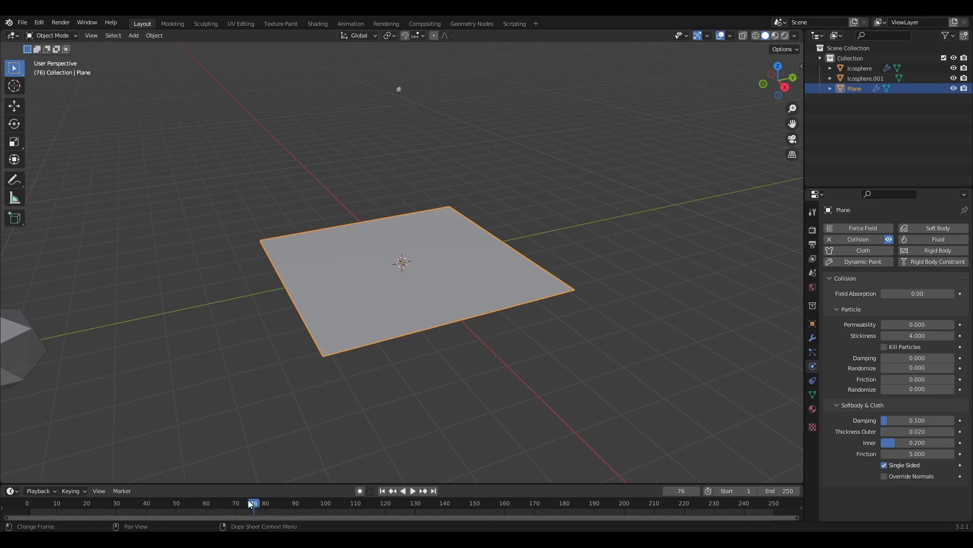
{"action": "key", "text": "shift+Left"}
{"action": "key", "text": "space"}
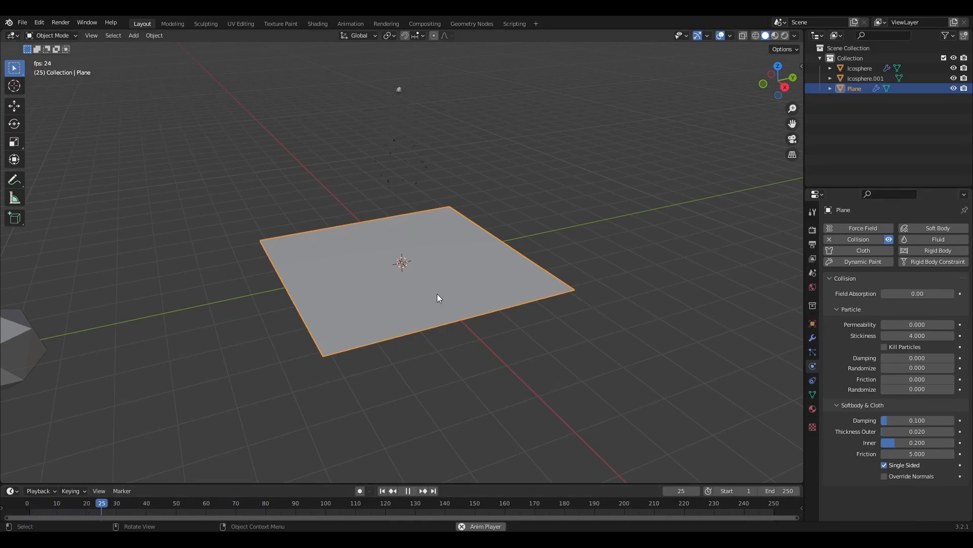
{"action": "scroll", "coordinate": [409, 284], "scroll_direction": "up", "scroll_amount": 5}
{"action": "key", "text": "space"}
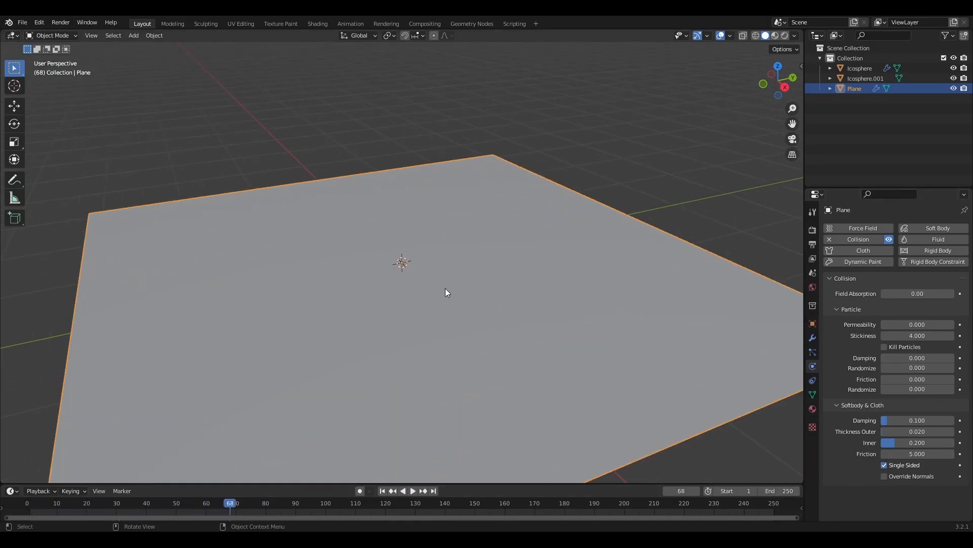
Set the particle Stickiness of the plane's collision to 5.
{"action": "left_click", "coordinate": [918, 336]}
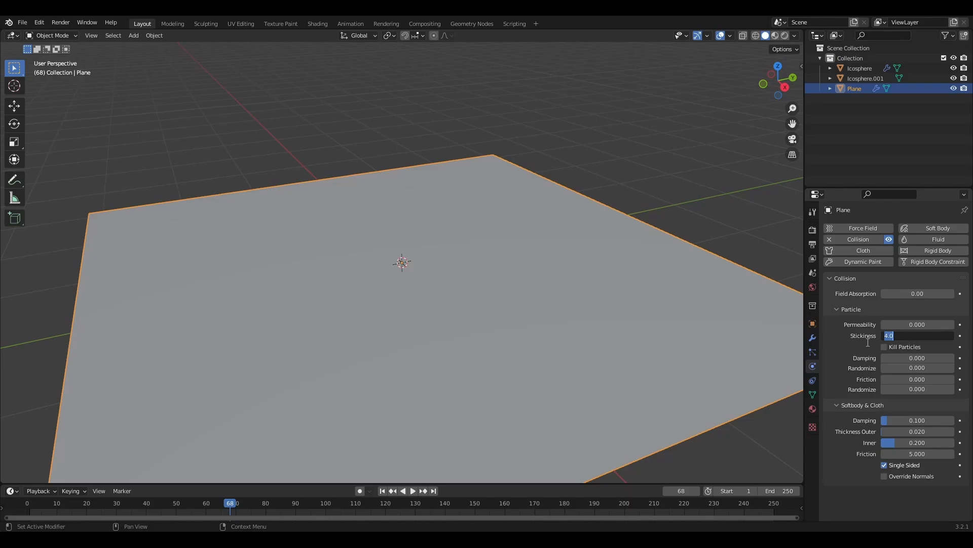
{"action": "type", "text": "5"}
{"action": "key", "text": "Return"}
Replay the burst from the start and scrub back to about frame 31 to examine how the particles behave on the plane.
{"action": "left_click_drag", "start_coordinate": [223, 503], "coordinate": [27, 501]}
{"action": "key", "text": "space"}
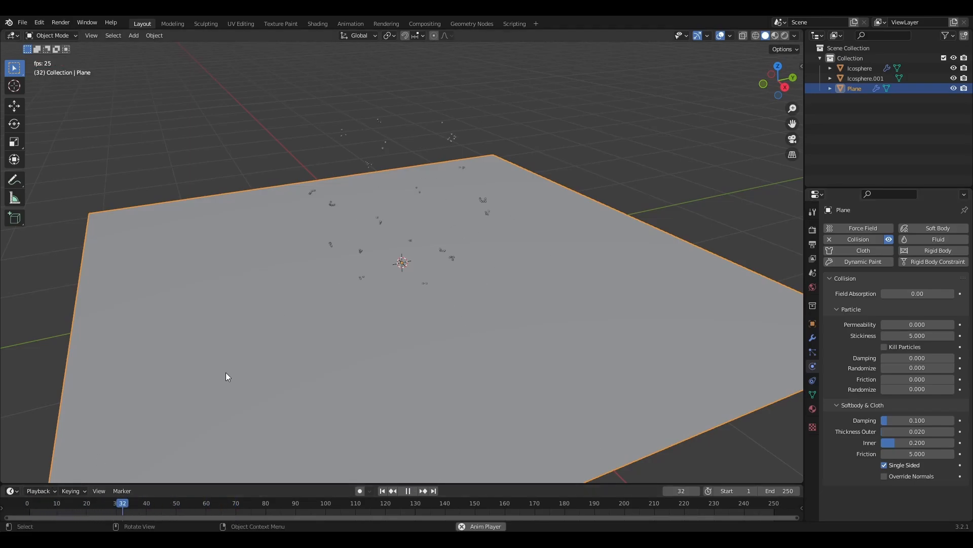
{"action": "key", "text": "space"}
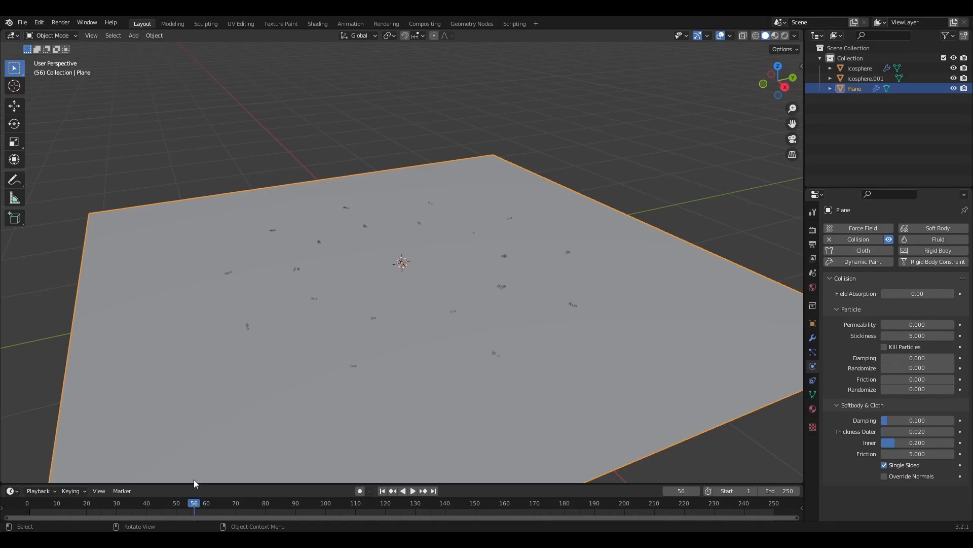
{"action": "left_click", "coordinate": [180, 503]}
{"action": "left_click_drag", "start_coordinate": [180, 504], "coordinate": [30, 504]}
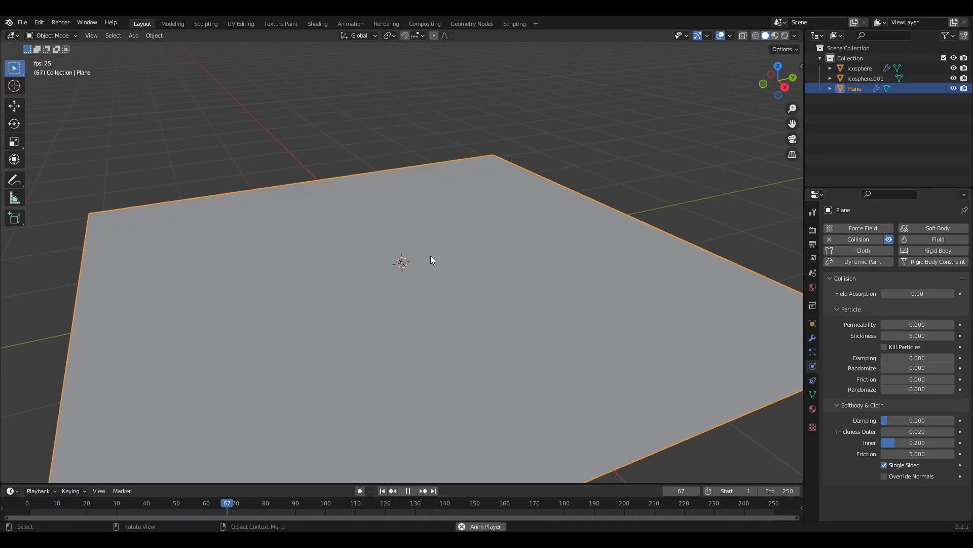
{"action": "key", "text": "space"}
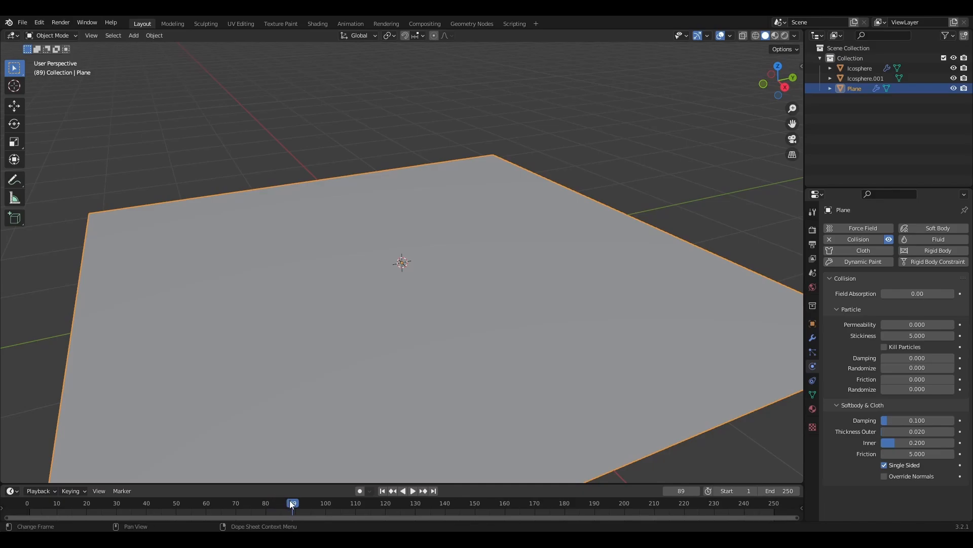
{"action": "left_click_drag", "start_coordinate": [292, 503], "coordinate": [119, 491]}
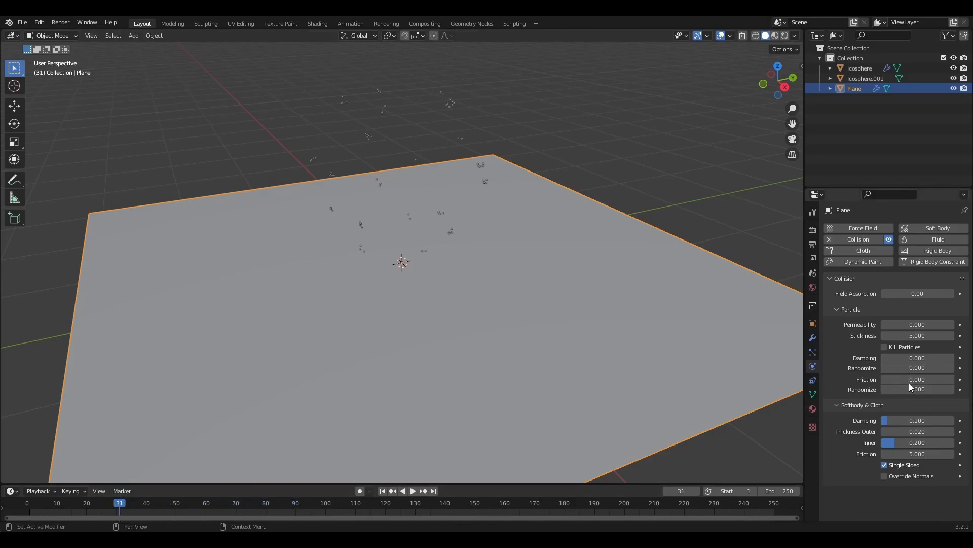
Try a particle Friction of 0.2 on the plane's collision and replay the burst to about frame 58.
{"action": "left_click_drag", "start_coordinate": [900, 379], "coordinate": [912, 379]}
{"action": "left_click", "coordinate": [894, 379]}
{"action": "type", "text": "0.2"}
{"action": "key", "text": "Return"}
{"action": "key", "text": "shift+Left"}
{"action": "key", "text": "space"}
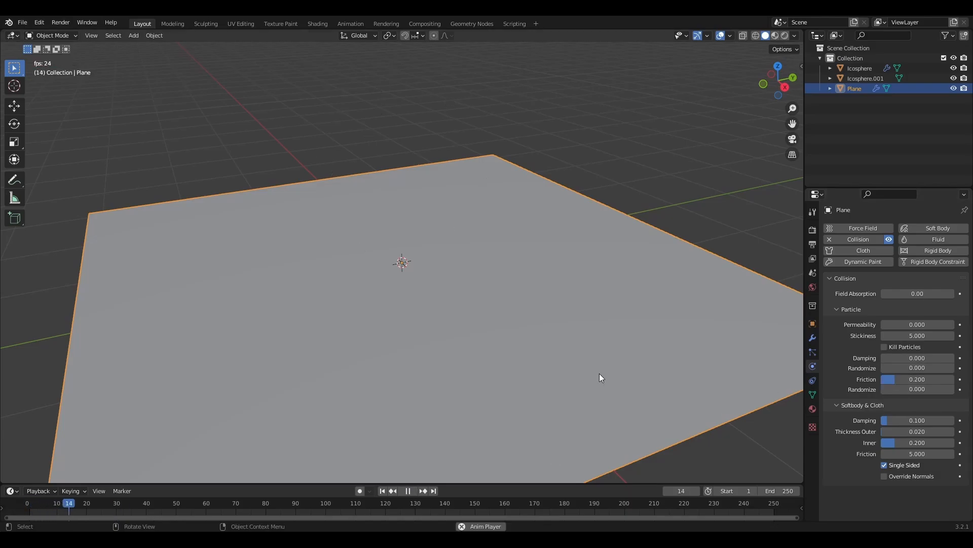
{"action": "key", "text": "space"}
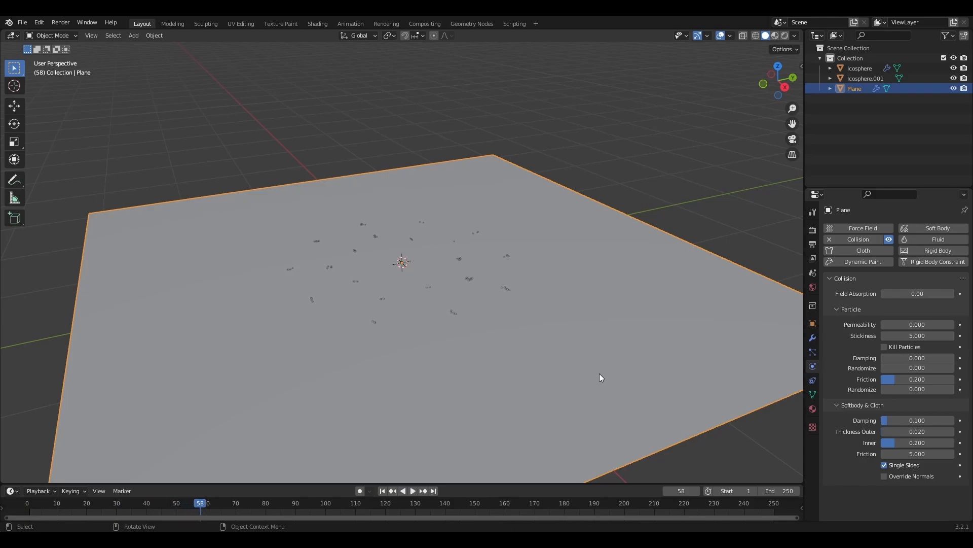
Set the particle Friction of the plane's collision to 0.15 and rewind the animation to frame 0.
{"action": "left_click", "coordinate": [909, 379]}
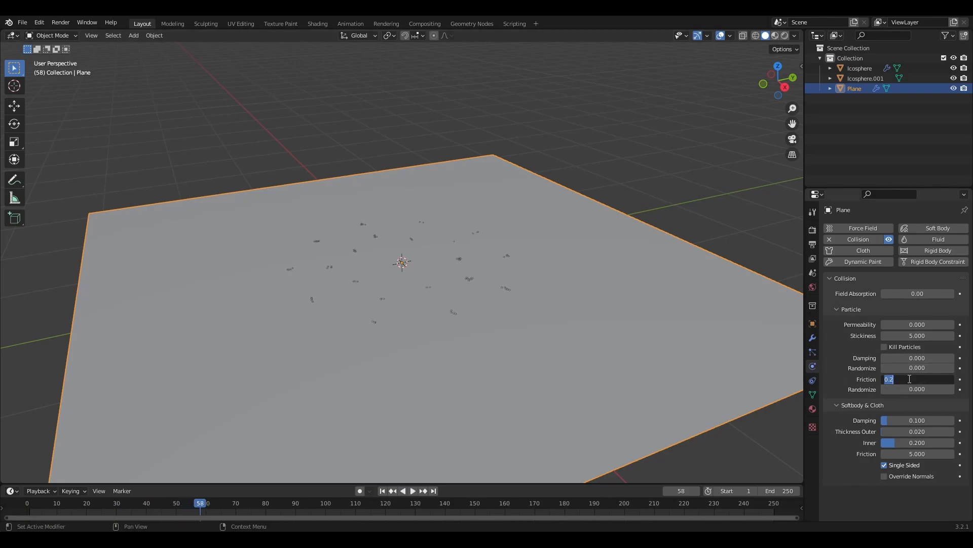
{"action": "type", "text": "0.15"}
{"action": "key", "text": "Return"}
{"action": "left_click_drag", "start_coordinate": [198, 503], "coordinate": [25, 503]}
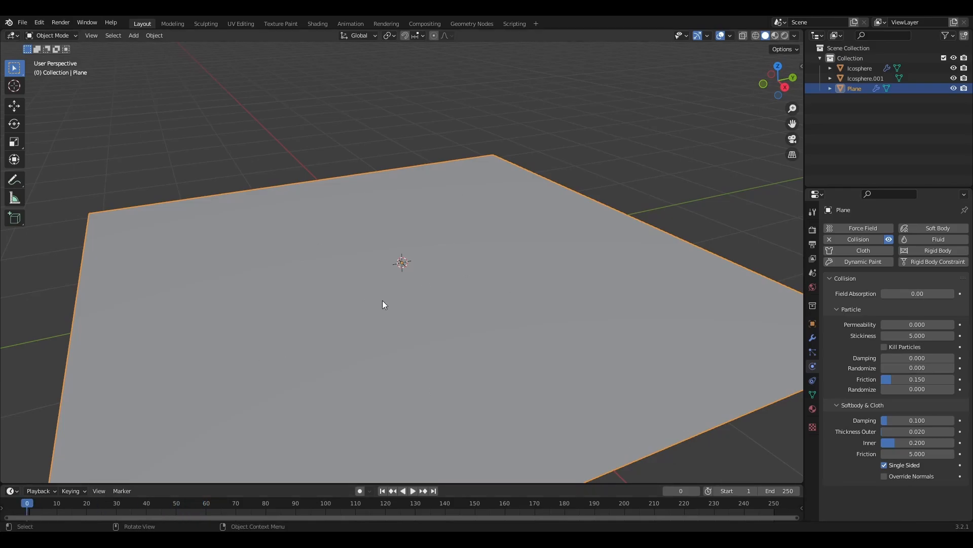
Replay the burst to about frame 65 to examine how the particles slide and settle on the plane.
{"action": "key", "text": "space"}
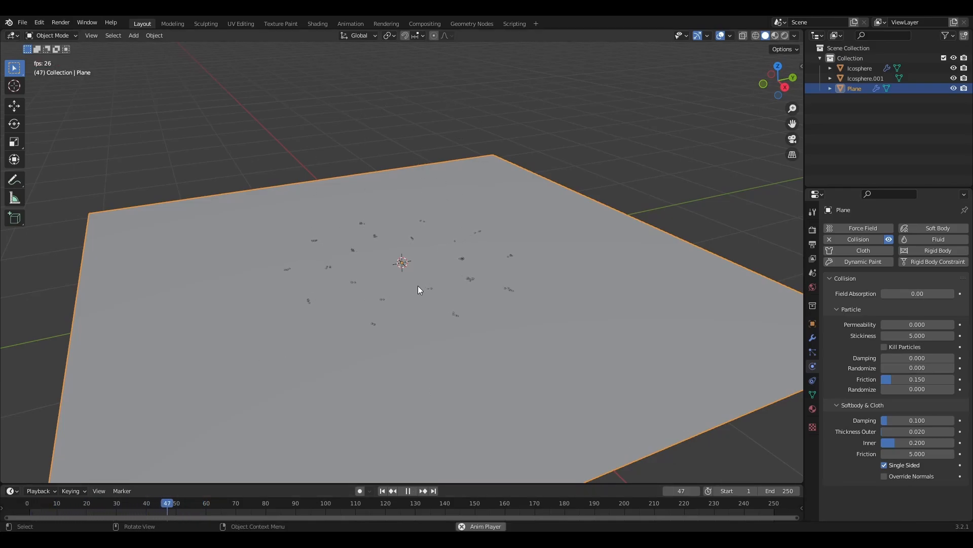
{"action": "key", "text": "space"}
{"action": "scroll", "coordinate": [470, 216], "scroll_direction": "down", "scroll_amount": 5}
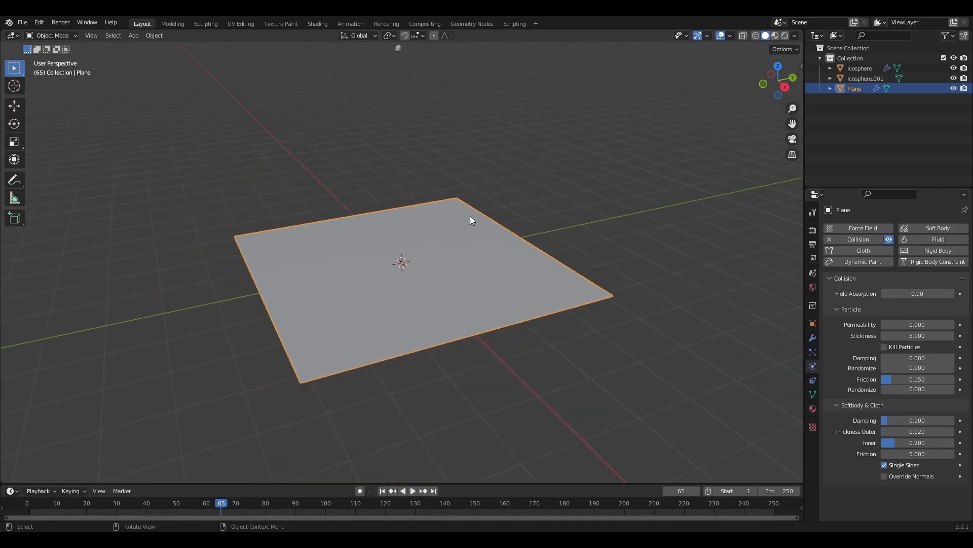
Select the raised ico sphere and display its particle system's render settings.
{"action": "left_click", "coordinate": [400, 90]}
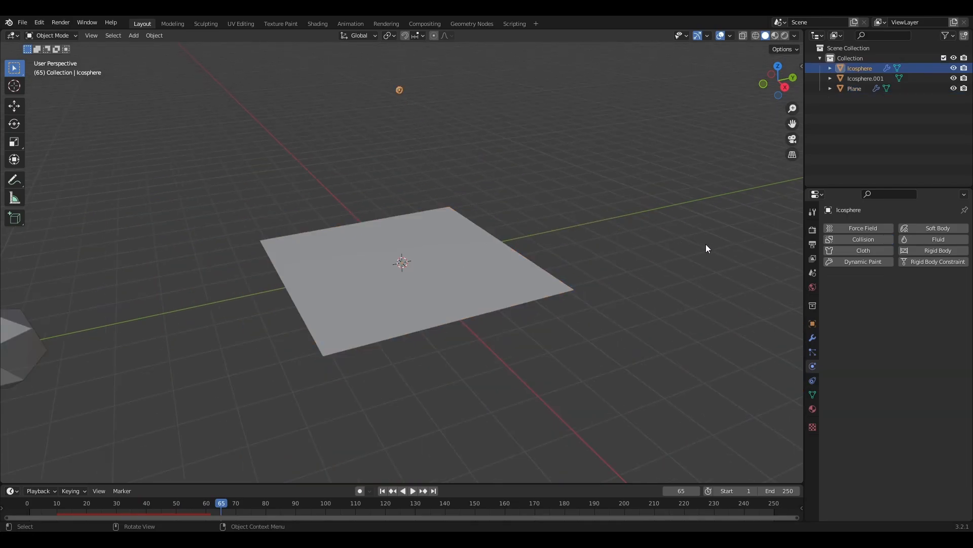
{"action": "left_click", "coordinate": [813, 353]}
{"action": "scroll", "coordinate": [867, 358], "scroll_direction": "down", "scroll_amount": 15}
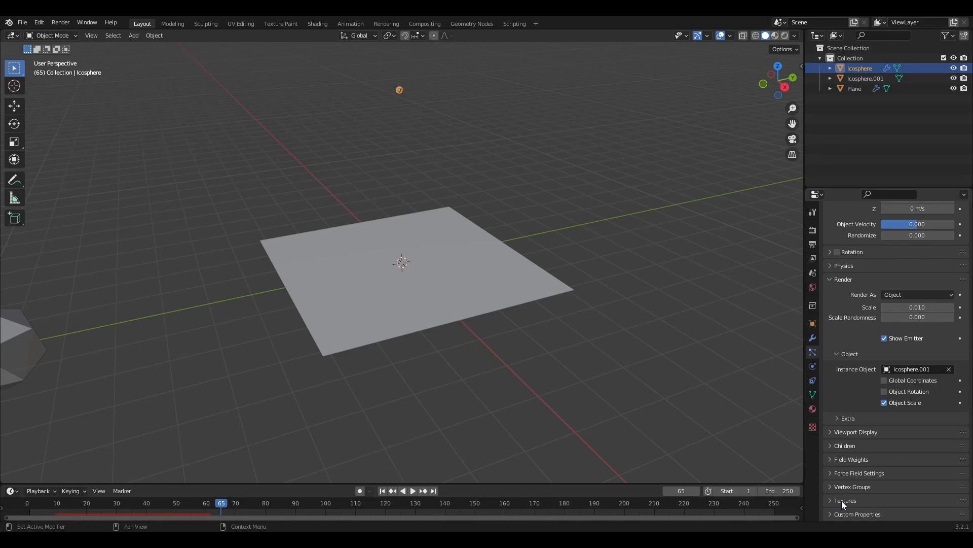
Scrub back to about frame 36 and play to about frame 76 to examine how the particles disappear.
{"action": "left_click_drag", "start_coordinate": [211, 499], "coordinate": [196, 503]}
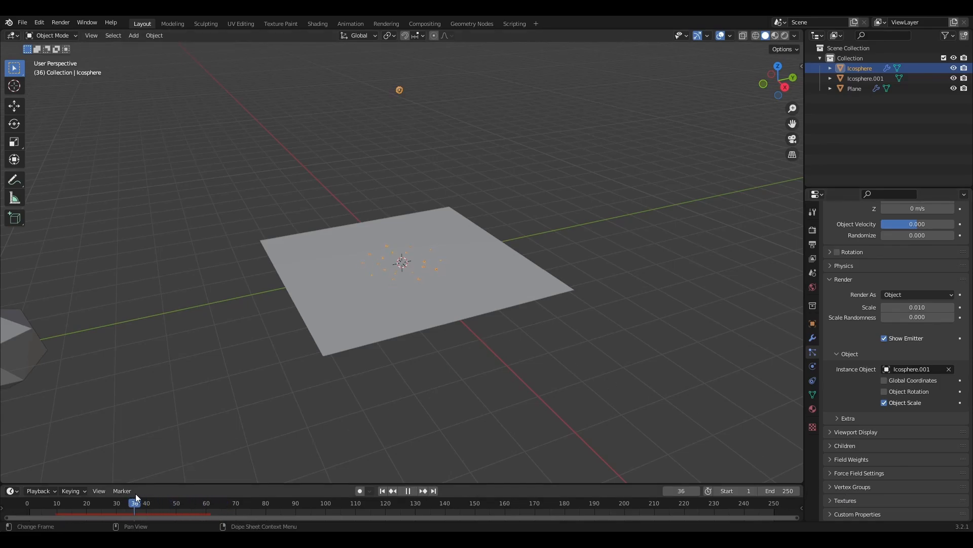
{"action": "scroll", "coordinate": [513, 254], "scroll_direction": "up", "scroll_amount": 4}
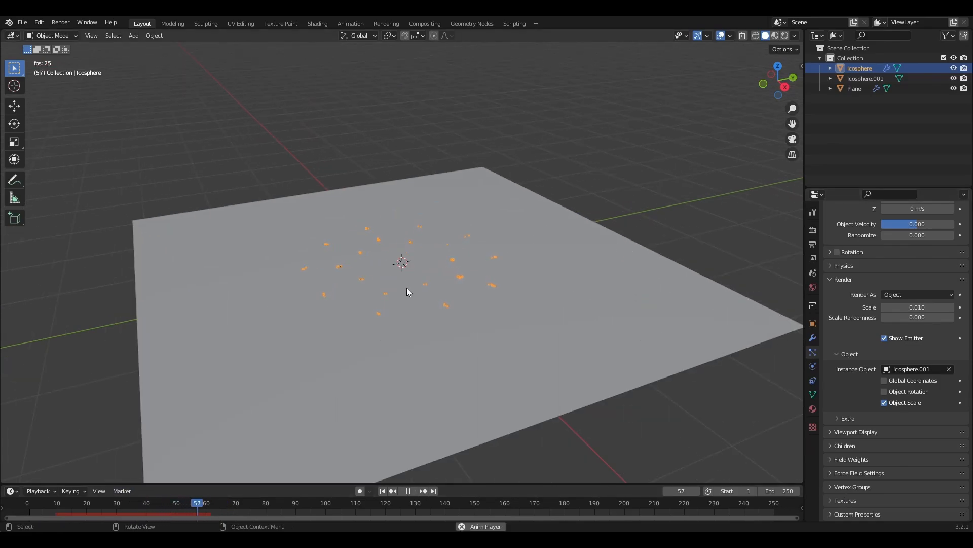
{"action": "key", "text": "space"}
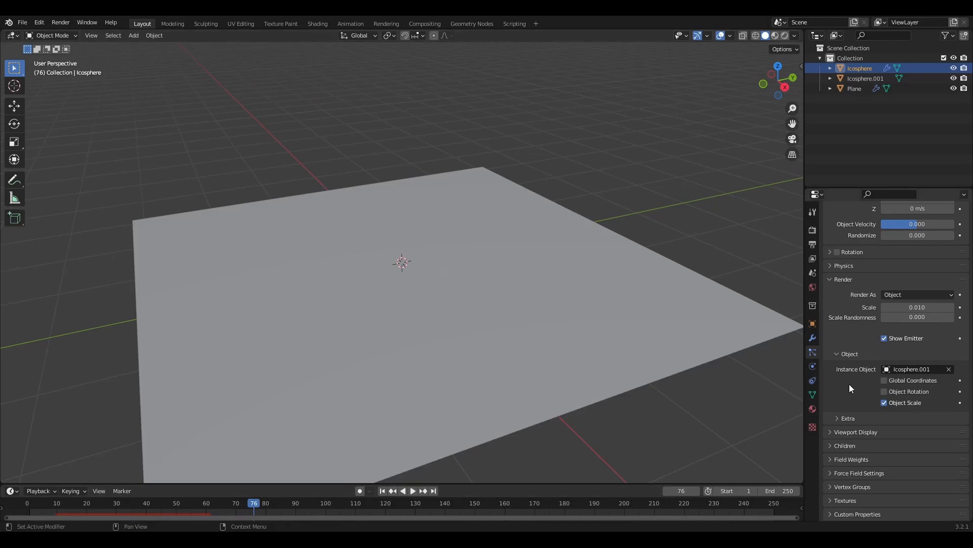
Set the Lifetime Randomness of the ico sphere's particle emission to 0.1.
{"action": "scroll", "coordinate": [887, 407], "scroll_direction": "up", "scroll_amount": 2}
{"action": "scroll", "coordinate": [887, 407], "scroll_direction": "up", "scroll_amount": 15}
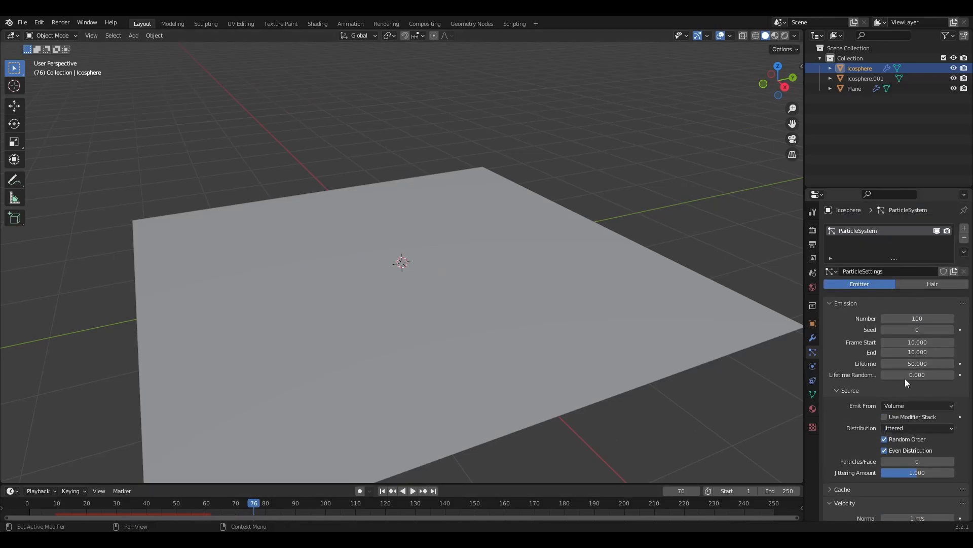
{"action": "left_click", "coordinate": [910, 375]}
{"action": "type", "text": "0.1"}
{"action": "key", "text": "Return"}
Replay the burst from the start to about frame 96 to check how the randomized particle lifetimes look.
{"action": "left_click", "coordinate": [196, 501]}
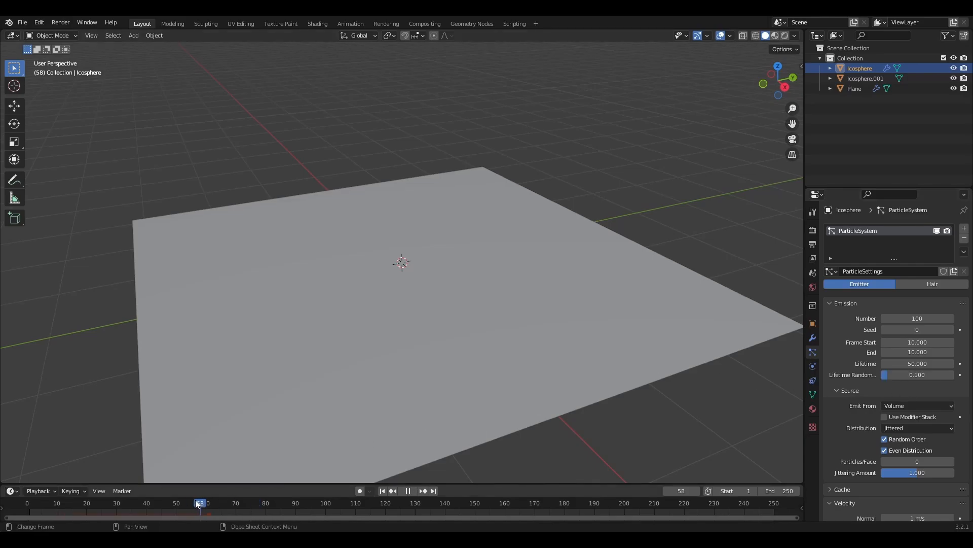
{"action": "key", "text": "space"}
{"action": "key", "text": "space"}
{"action": "key", "text": "shift+Left"}
{"action": "key", "text": "space"}
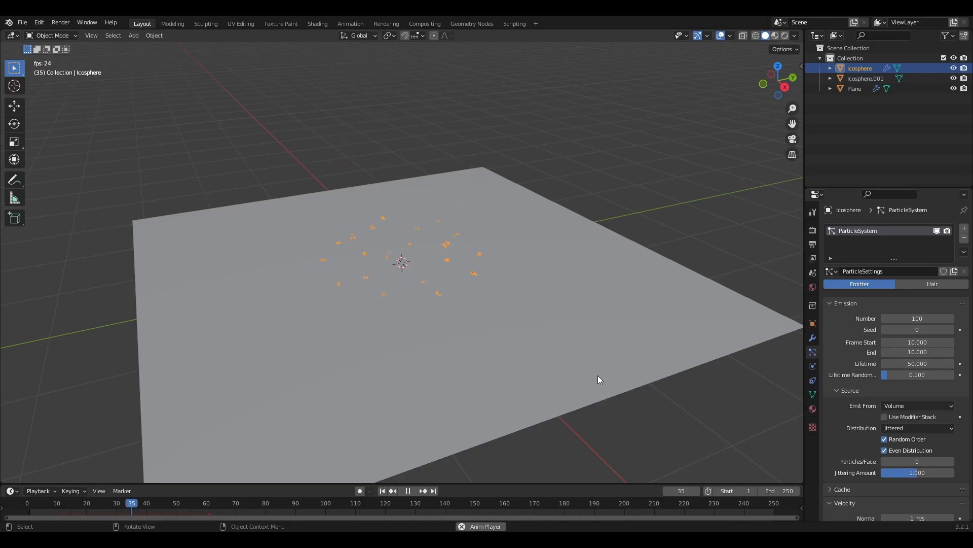
{"action": "key", "text": "space"}
Add a new texture to the first texture slot of the ico sphere's particle system.
{"action": "scroll", "coordinate": [900, 400], "scroll_direction": "down", "scroll_amount": 15}
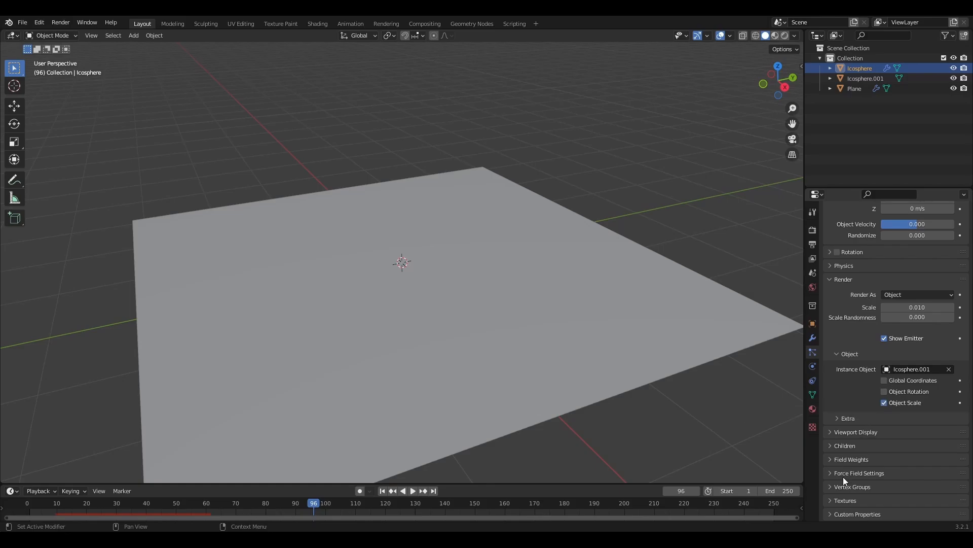
{"action": "left_click", "coordinate": [843, 500]}
{"action": "scroll", "coordinate": [900, 424], "scroll_direction": "down", "scroll_amount": 3}
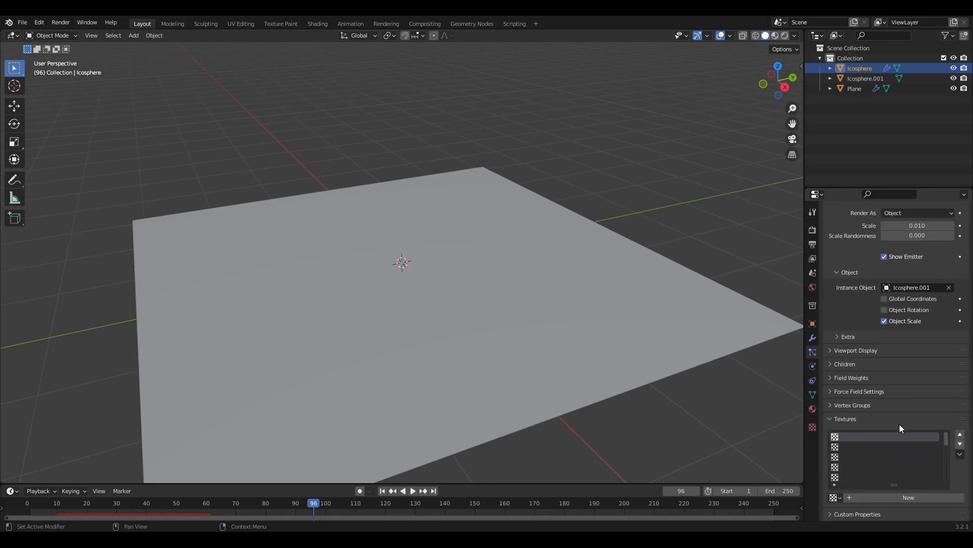
{"action": "left_click", "coordinate": [865, 500]}
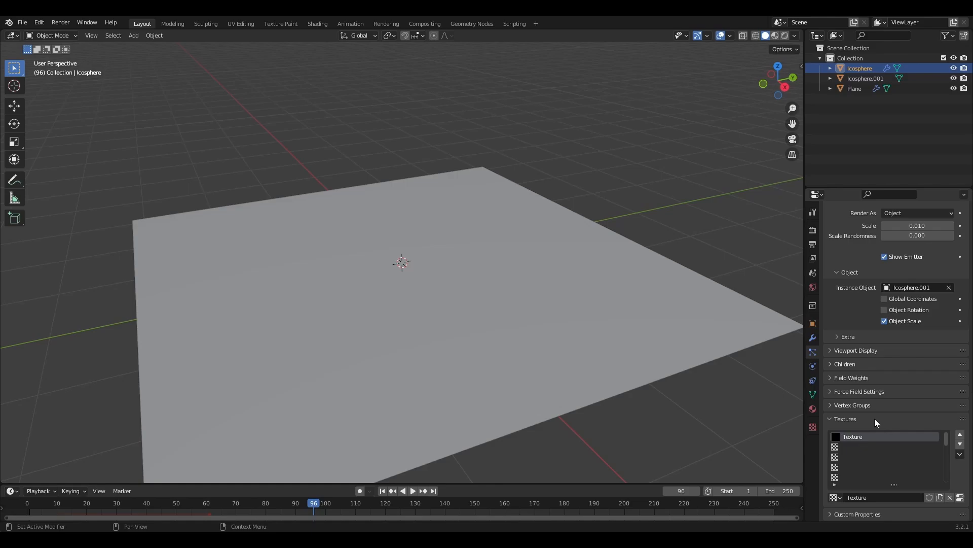
Make the particle texture a Blend type and set its mapping coordinates to Strand / Particle.
{"action": "left_click", "coordinate": [960, 497]}
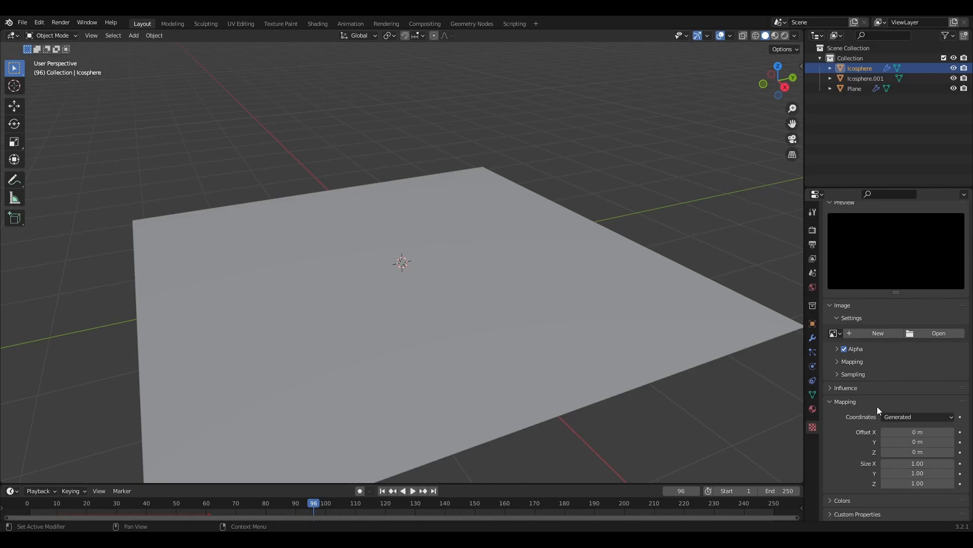
{"action": "scroll", "coordinate": [896, 366], "scroll_direction": "up", "scroll_amount": 2}
{"action": "left_click", "coordinate": [898, 226]}
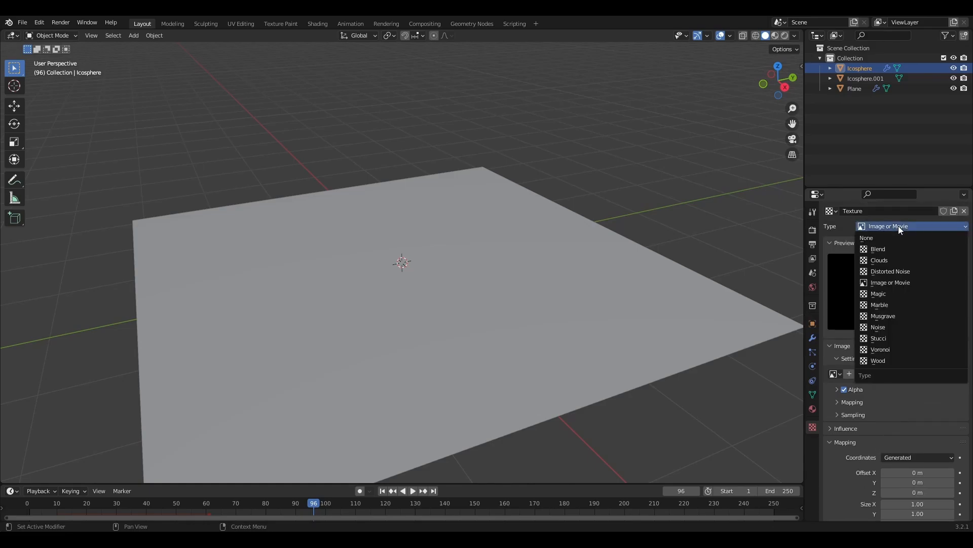
{"action": "left_click", "coordinate": [893, 248]}
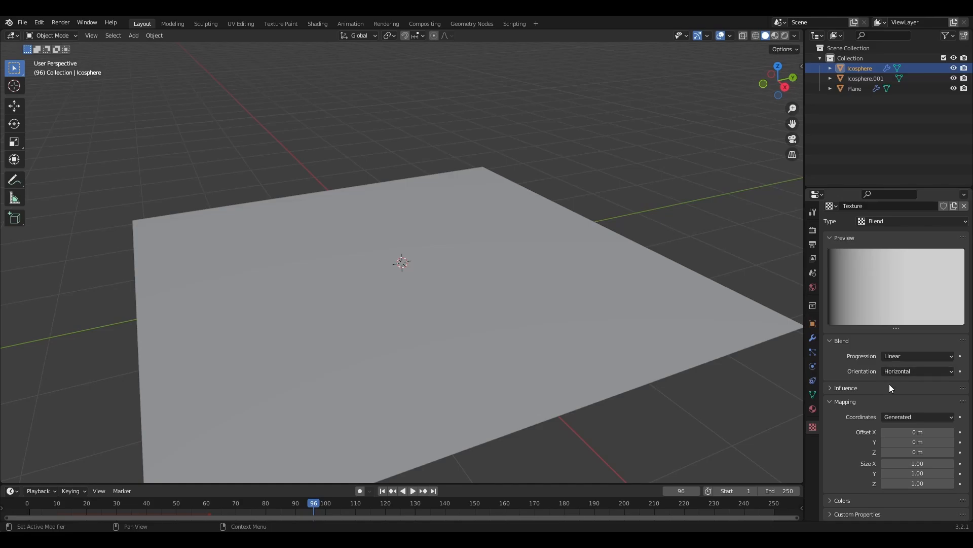
{"action": "left_click", "coordinate": [891, 419]}
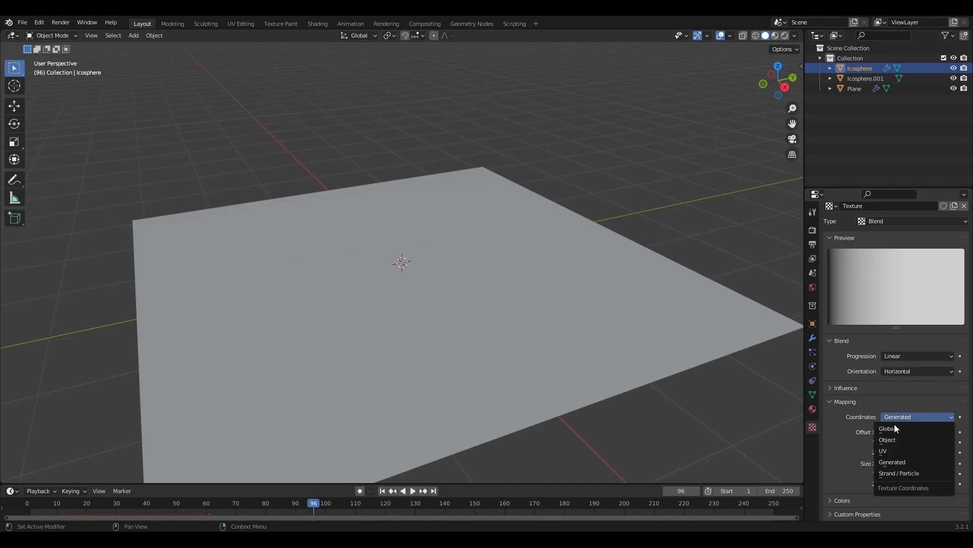
{"action": "left_click", "coordinate": [907, 474]}
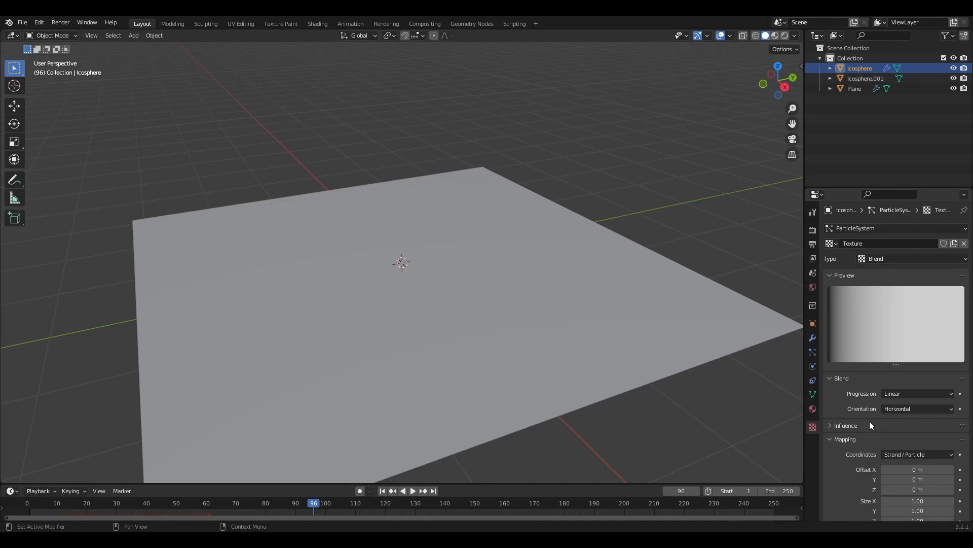
Turn off the texture's General Time influence and enable its Size influence instead.
{"action": "left_click", "coordinate": [866, 425]}
{"action": "scroll", "coordinate": [920, 423], "scroll_direction": "down", "scroll_amount": 2}
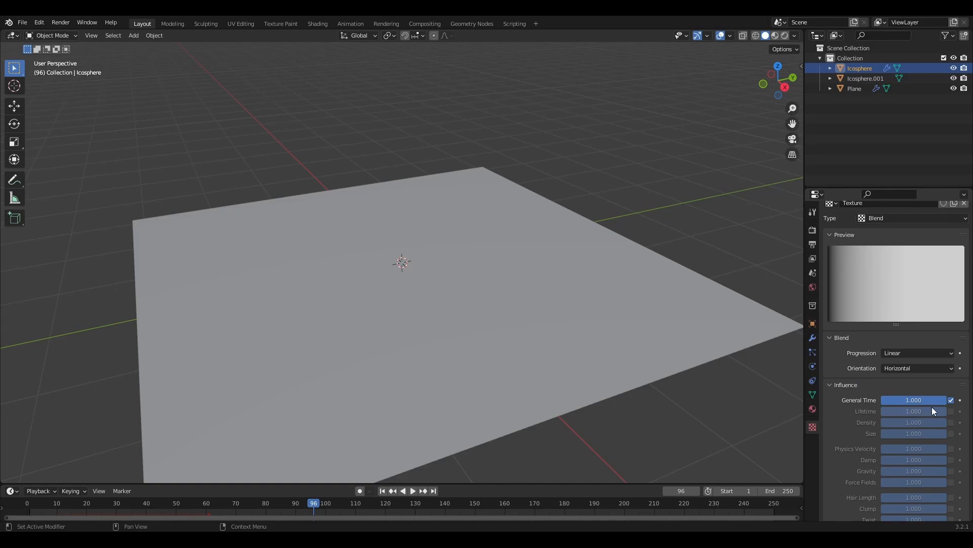
{"action": "scroll", "coordinate": [933, 410], "scroll_direction": "down", "scroll_amount": 2}
{"action": "left_click", "coordinate": [951, 359]}
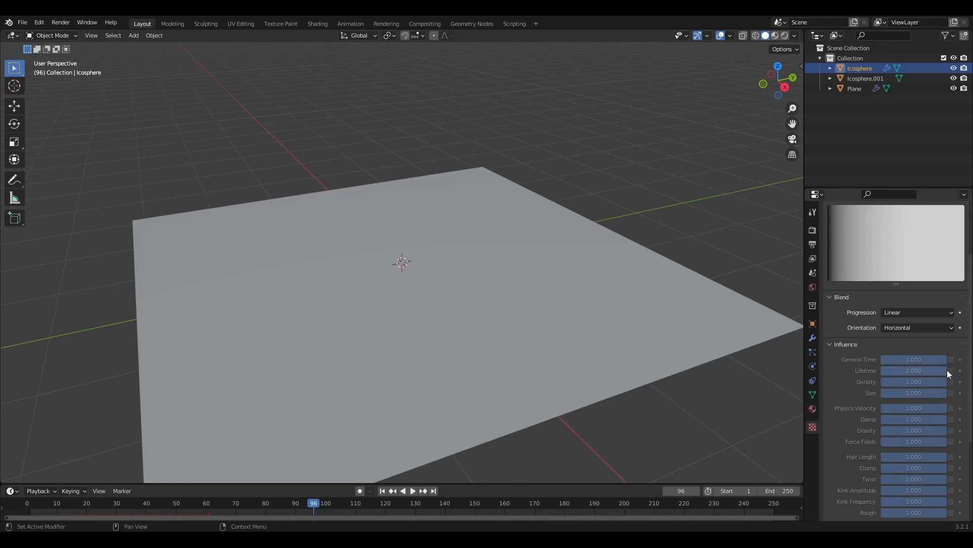
{"action": "left_click", "coordinate": [952, 393]}
Enable the Color Ramp in the particle texture's color settings and expand its controls.
{"action": "scroll", "coordinate": [921, 451], "scroll_direction": "down", "scroll_amount": 6}
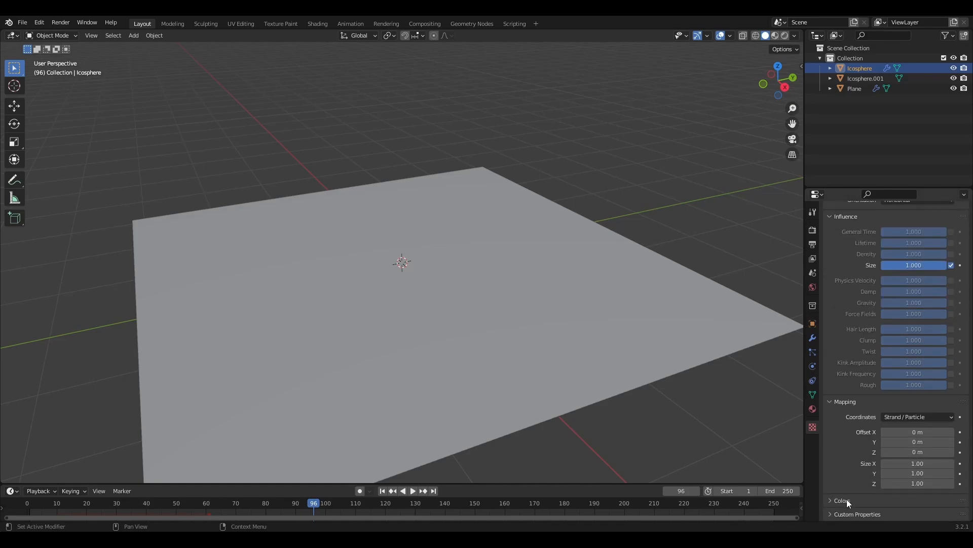
{"action": "left_click", "coordinate": [841, 501]}
{"action": "scroll", "coordinate": [868, 472], "scroll_direction": "down", "scroll_amount": 5}
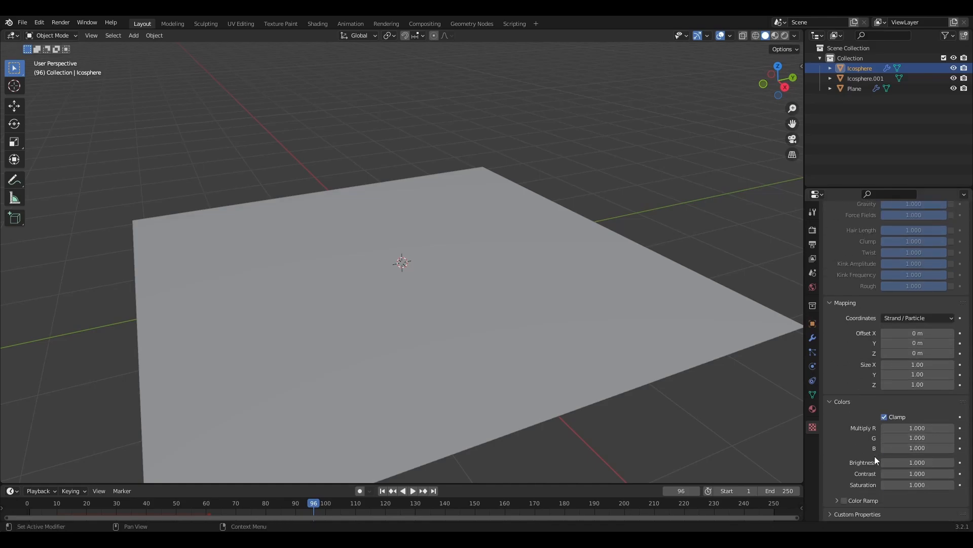
{"action": "left_click", "coordinate": [845, 501]}
{"action": "left_click", "coordinate": [862, 499]}
{"action": "scroll", "coordinate": [871, 476], "scroll_direction": "down", "scroll_amount": 3}
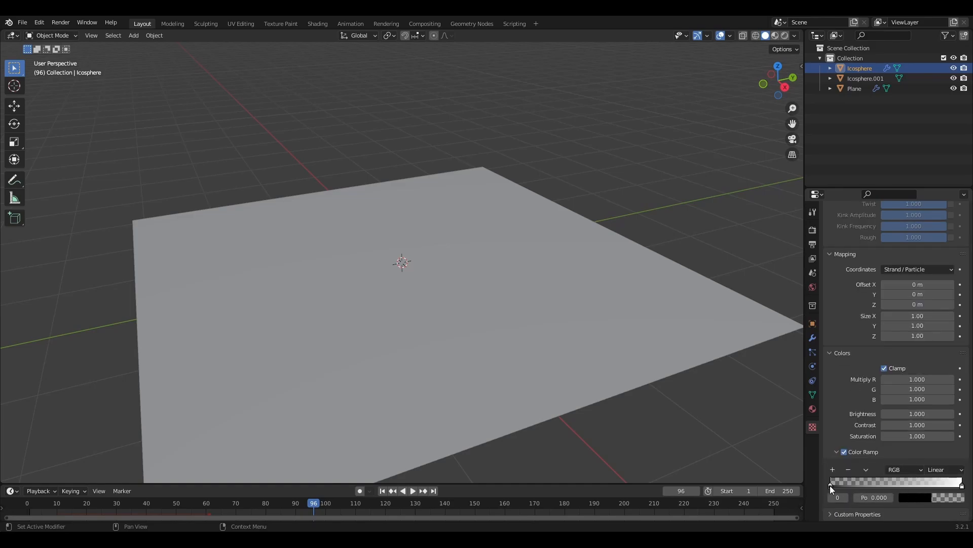
Reverse the color ramp by making the stop at position 0 white and the stop at position 1 black.
{"action": "left_click", "coordinate": [909, 495]}
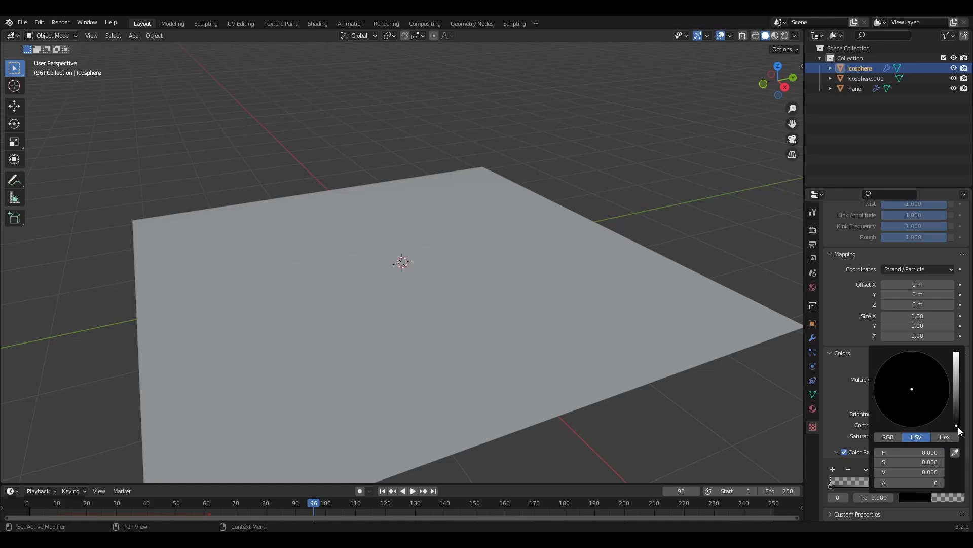
{"action": "left_click_drag", "start_coordinate": [958, 426], "coordinate": [958, 352]}
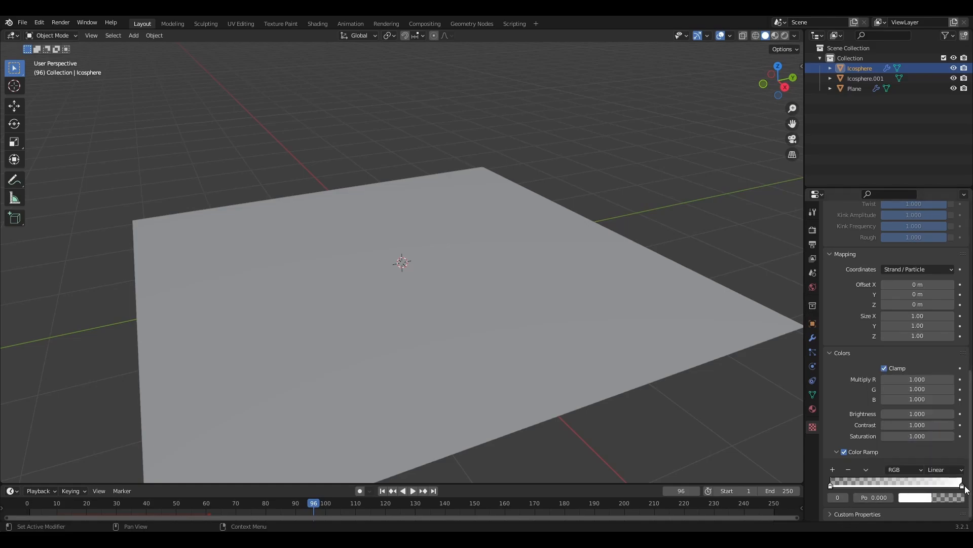
{"action": "left_click", "coordinate": [963, 486]}
{"action": "left_click", "coordinate": [956, 501]}
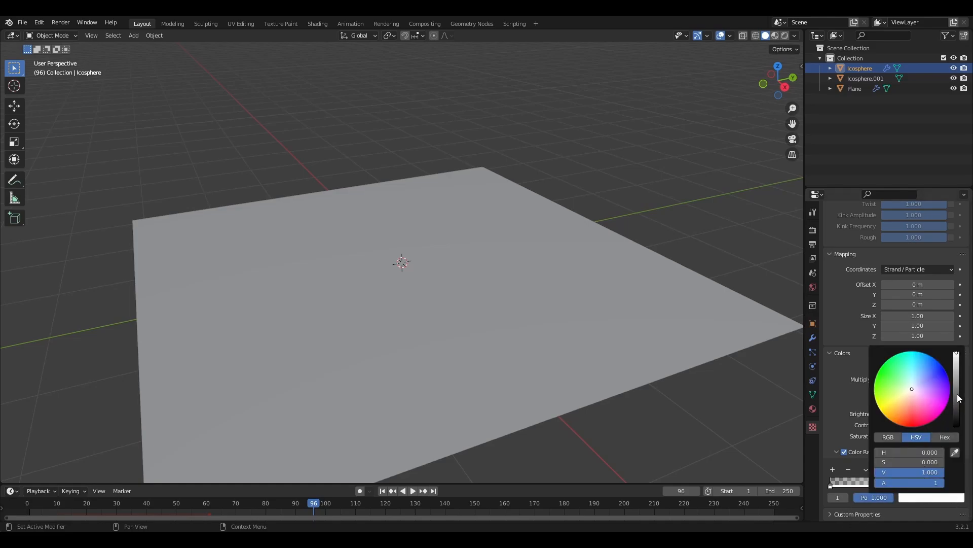
{"action": "left_click_drag", "start_coordinate": [958, 385], "coordinate": [957, 429]}
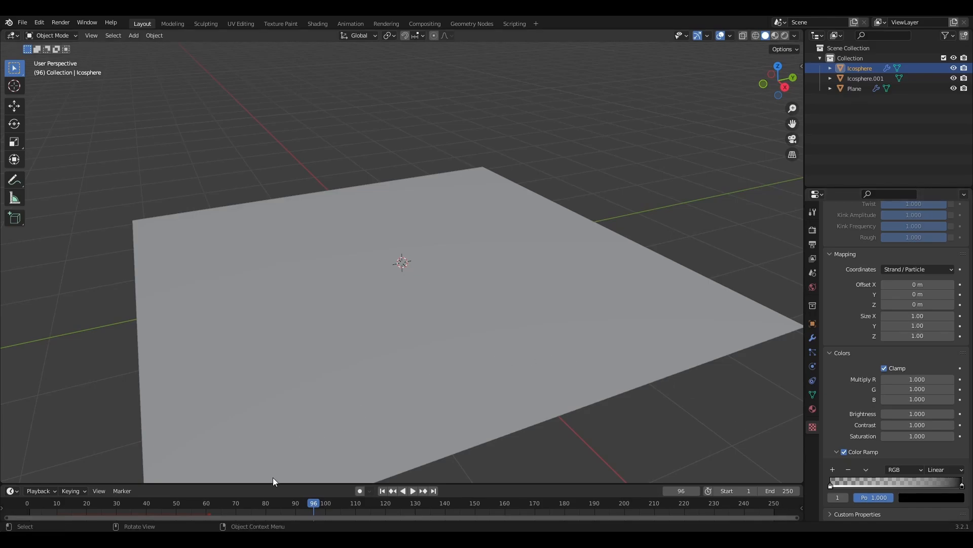
Rewind to frame 0 and replay the burst to check the shrinking particles, then scrub back to frame 9.
{"action": "left_click", "coordinate": [298, 504]}
{"action": "key", "text": "space"}
{"action": "left_click_drag", "start_coordinate": [297, 500], "coordinate": [20, 492]}
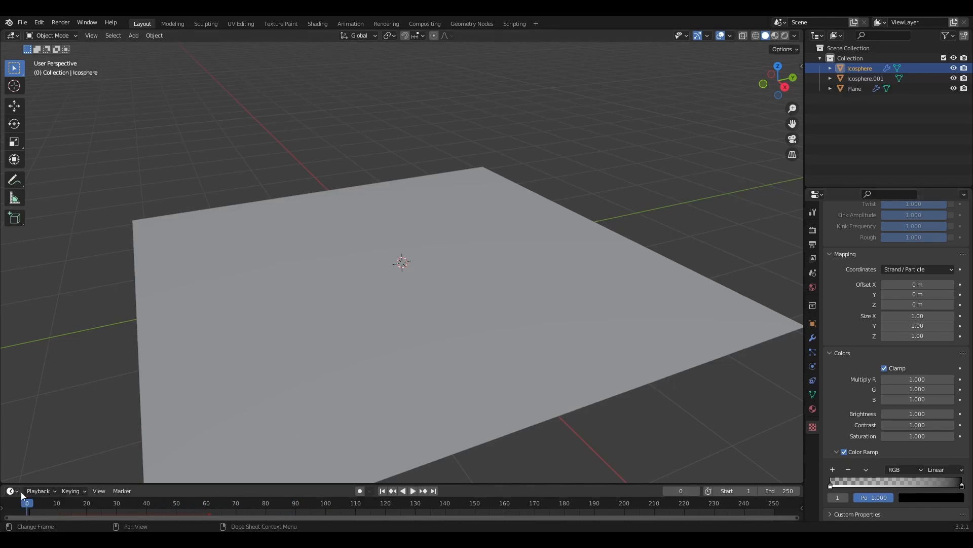
{"action": "left_click", "coordinate": [28, 503]}
{"action": "key", "text": "space"}
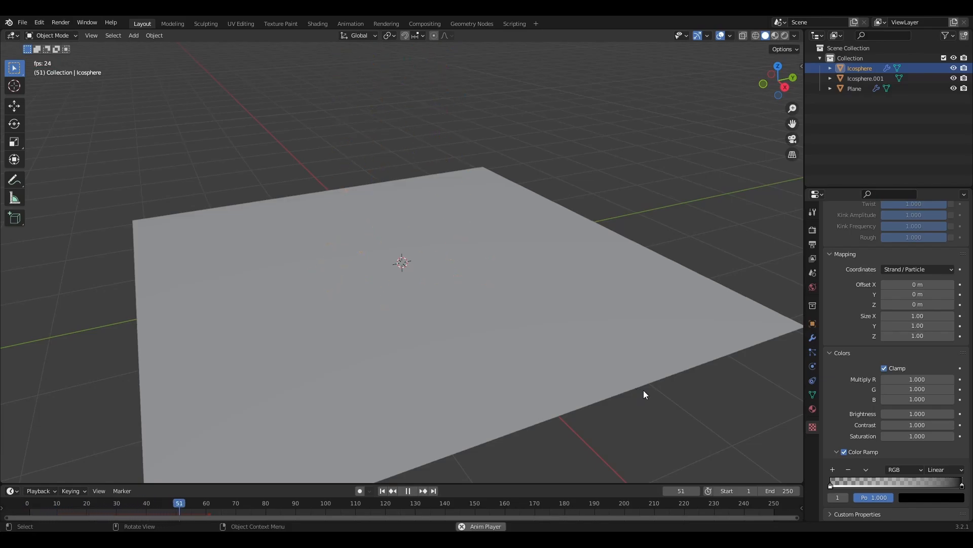
{"action": "key", "text": "space"}
{"action": "left_click_drag", "start_coordinate": [222, 503], "coordinate": [54, 502]}
Set the render Scale of the ico sphere's particles to 0.03.
{"action": "left_click", "coordinate": [811, 354]}
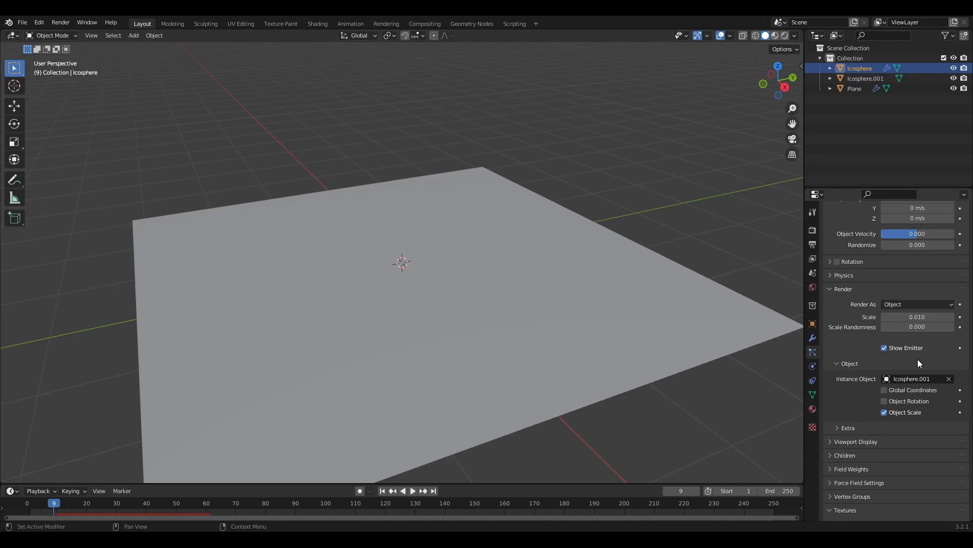
{"action": "left_click", "coordinate": [918, 317]}
{"action": "type", "text": "0.01"}
{"action": "key", "text": "BackSpace"}
{"action": "type", "text": "2"}
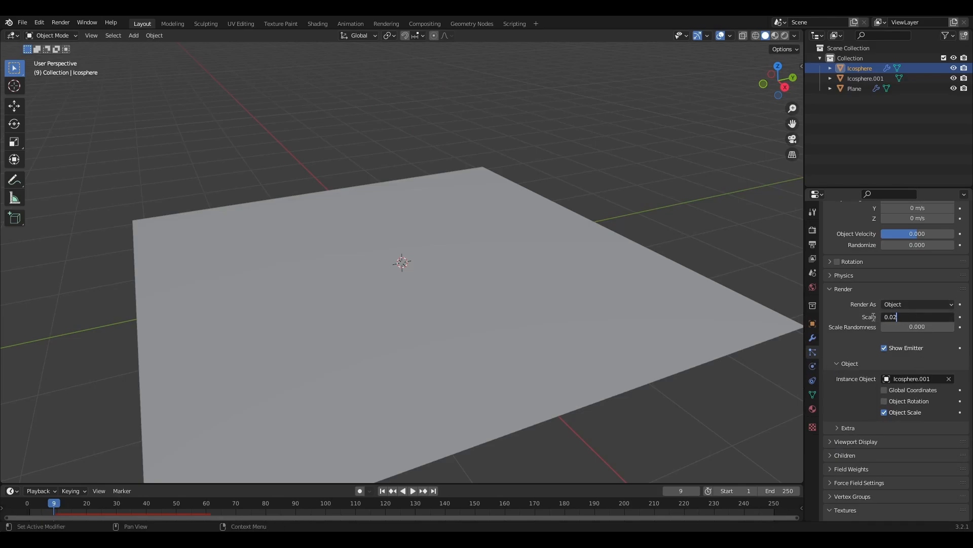
{"action": "key", "text": "BackSpace"}
{"action": "type", "text": "3"}
{"action": "key", "text": "Return"}
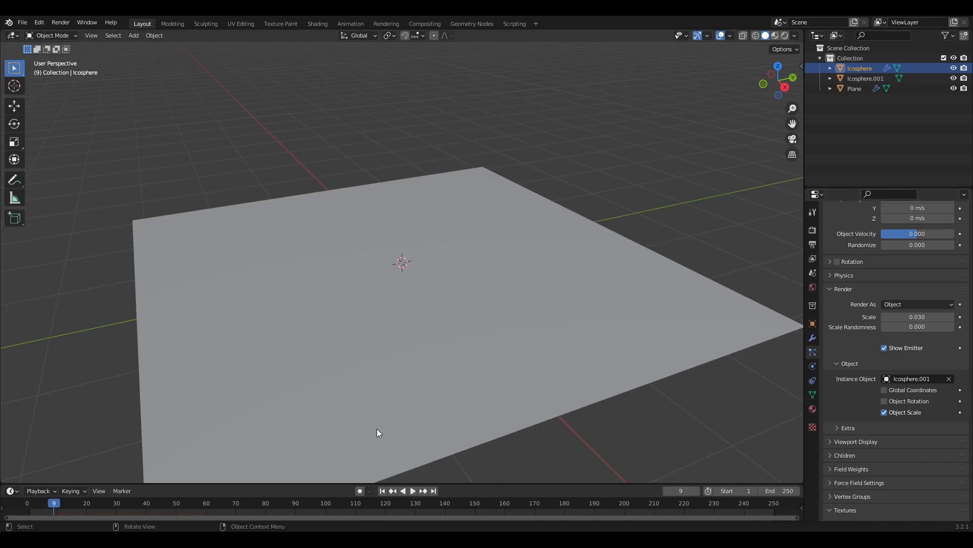
Play the animation to check the smaller particles on the plane, then stop and rewind to frame 1.
{"action": "key", "text": "space"}
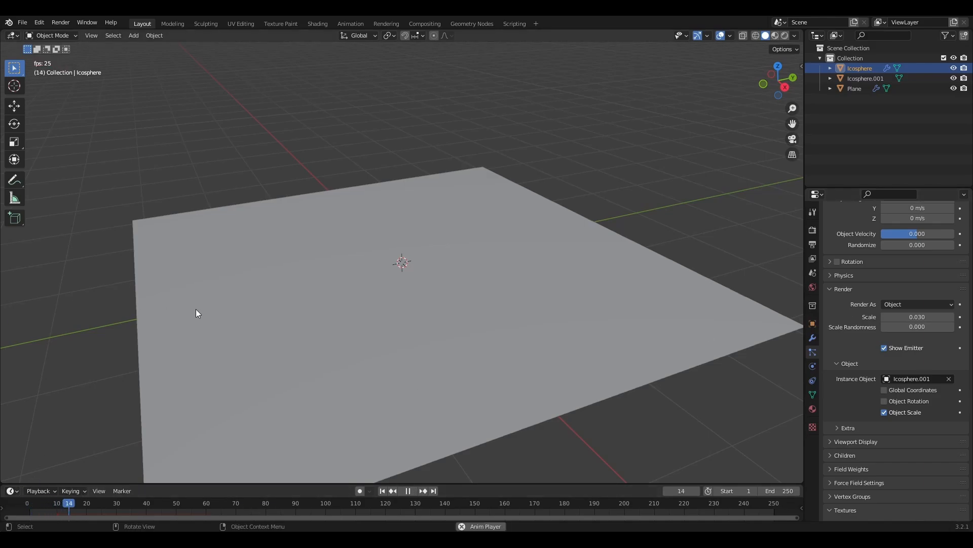
{"action": "left_click", "coordinate": [30, 312]}
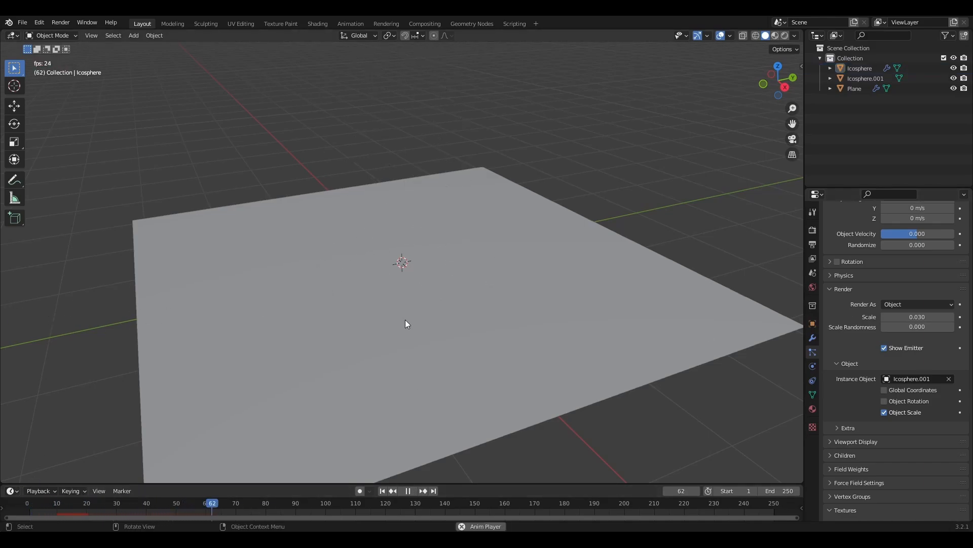
{"action": "scroll", "coordinate": [405, 319], "scroll_direction": "up", "scroll_amount": 3}
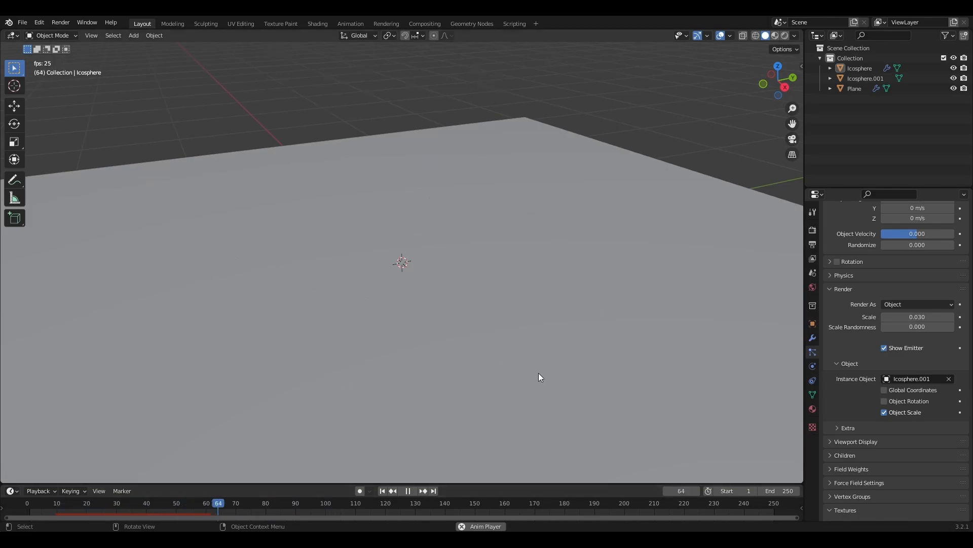
{"action": "key", "text": "space"}
{"action": "scroll", "coordinate": [340, 378], "scroll_direction": "down", "scroll_amount": 3}
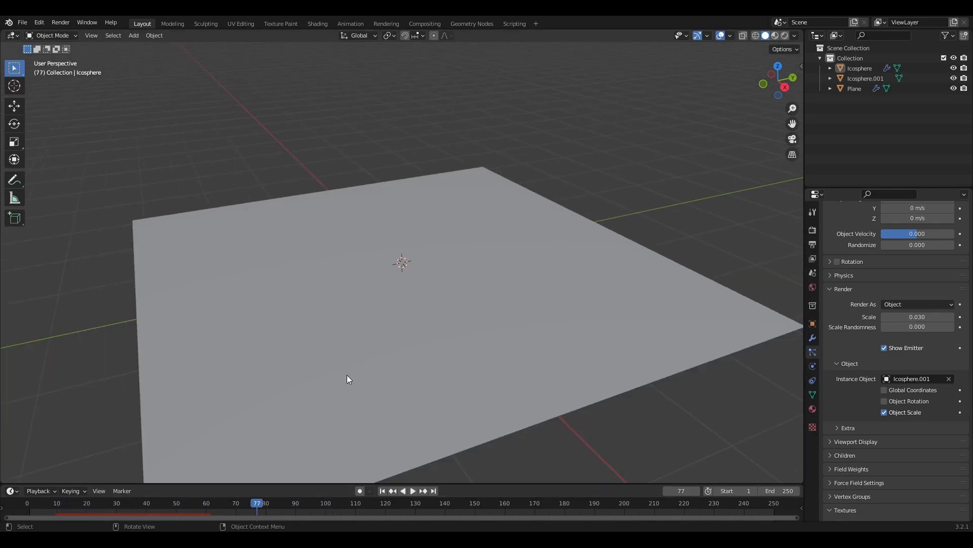
{"action": "left_click_drag", "start_coordinate": [257, 502], "coordinate": [29, 505]}
{"action": "left_click", "coordinate": [27, 504]}
{"action": "scroll", "coordinate": [594, 280], "scroll_direction": "down", "scroll_amount": 4}
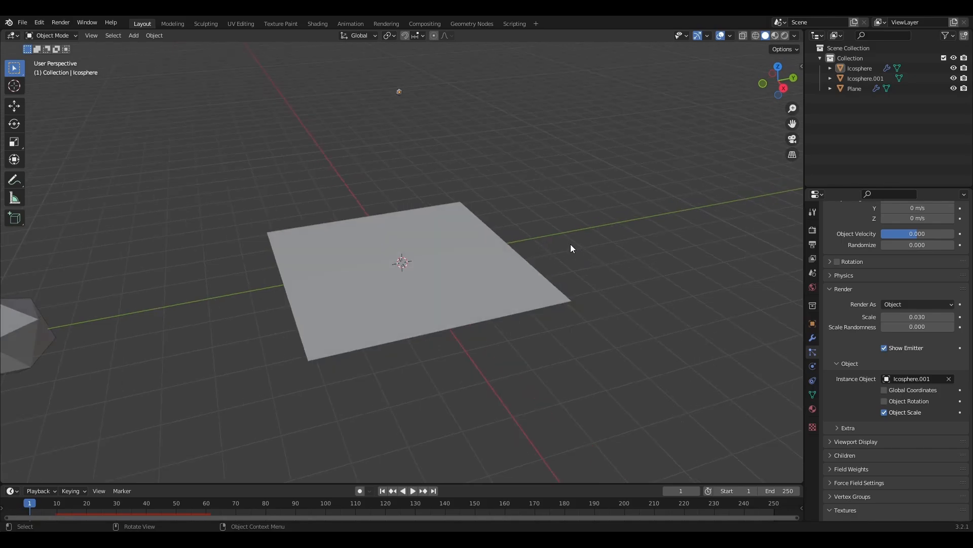
{"action": "middle_click_drag", "start_coordinate": [570, 245], "coordinate": [669, 261]}
Duplicate the ico sphere's particle settings and keep the copy assigned to its particle system.
{"action": "scroll", "coordinate": [942, 311], "scroll_direction": "up", "scroll_amount": 15}
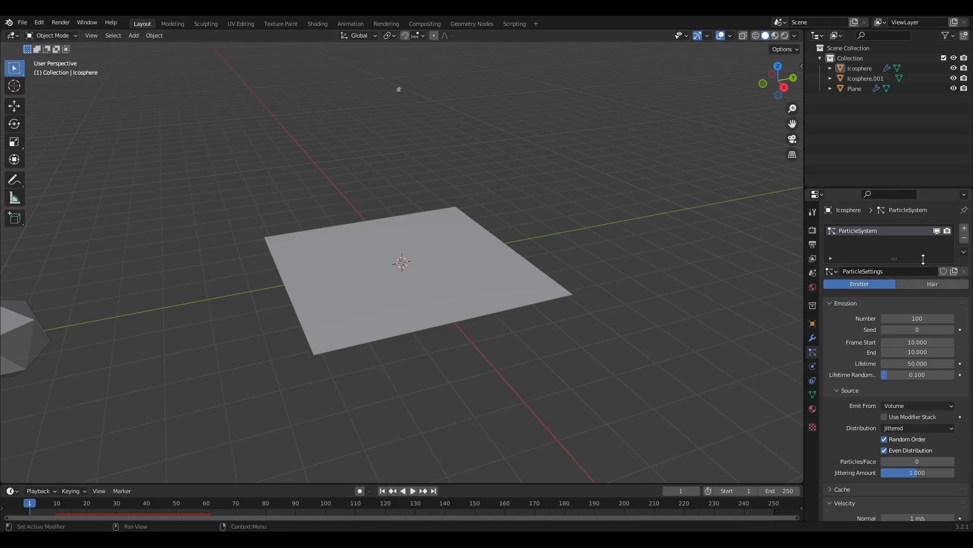
{"action": "left_click", "coordinate": [964, 229]}
{"action": "left_click", "coordinate": [965, 238]}
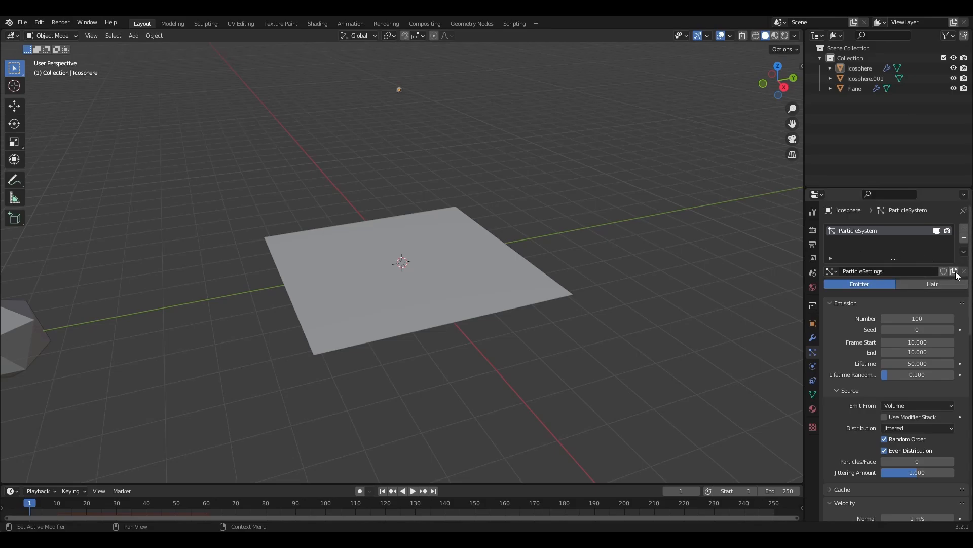
{"action": "left_click", "coordinate": [954, 272]}
{"action": "left_click", "coordinate": [832, 271]}
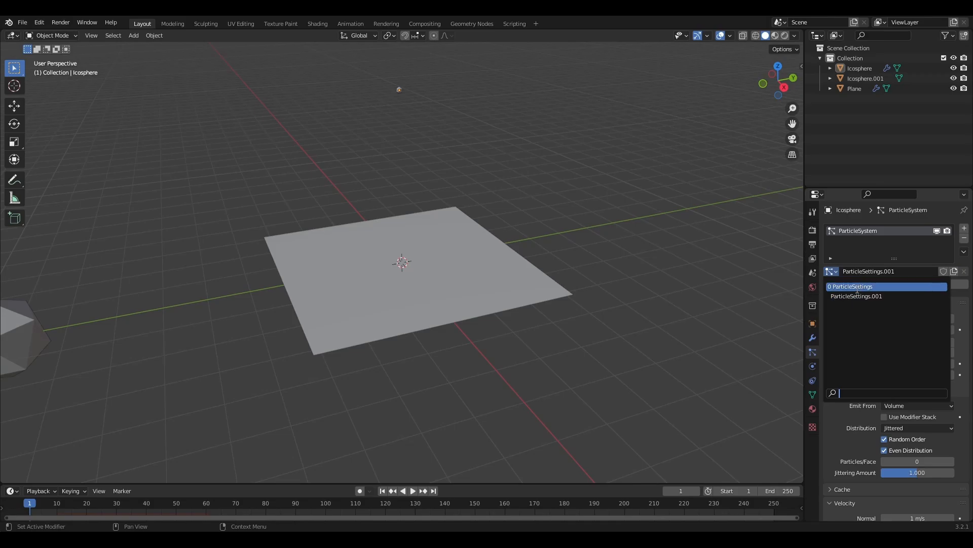
{"action": "left_click", "coordinate": [872, 296]}
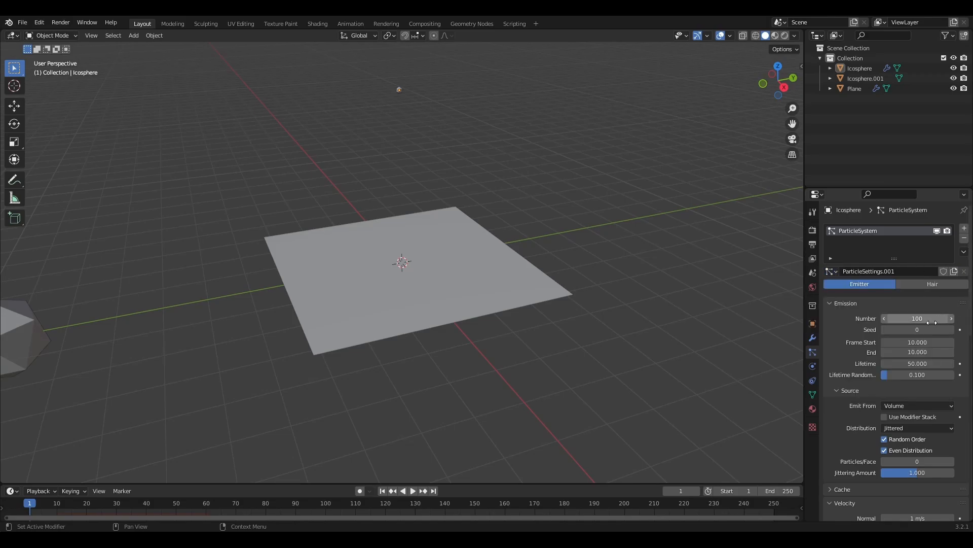
{"action": "left_click", "coordinate": [832, 271]}
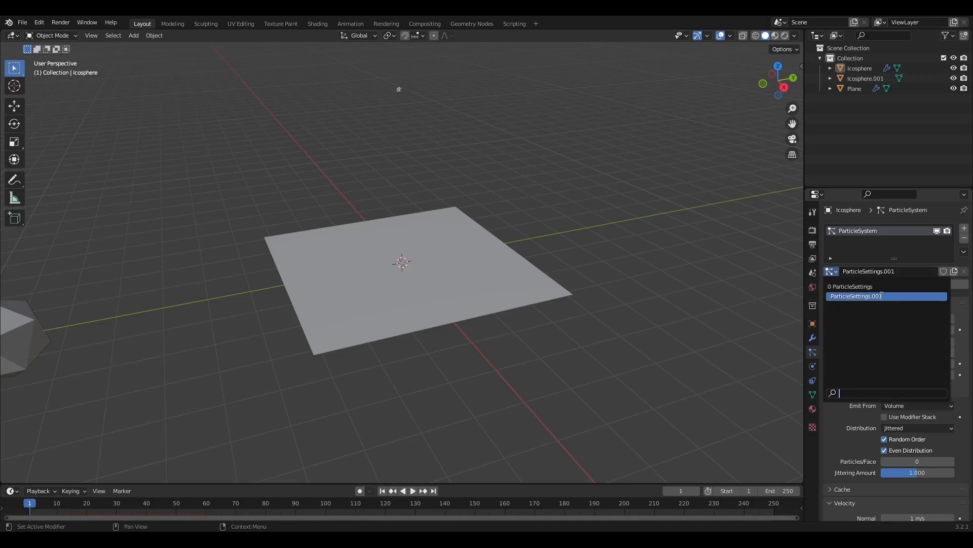
{"action": "left_click", "coordinate": [968, 313]}
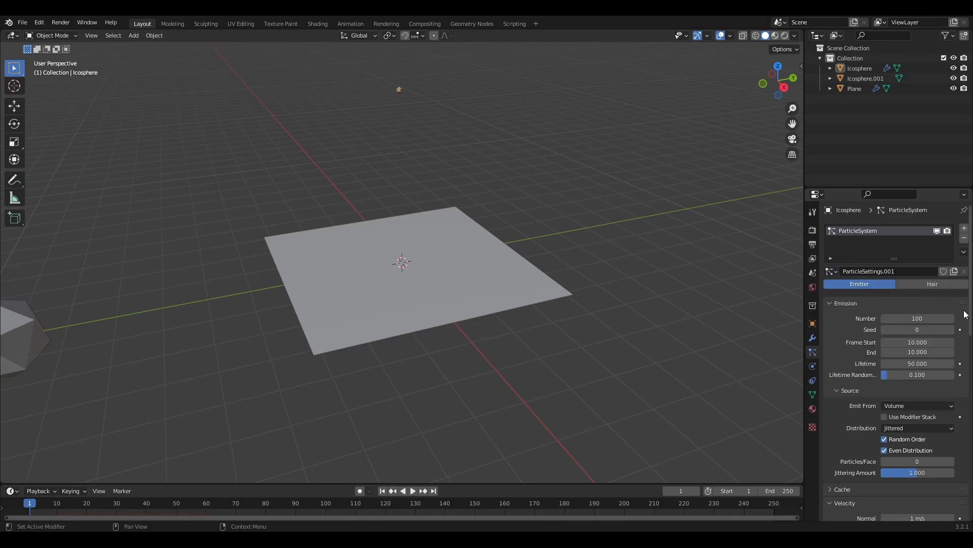
Set the emission Frame Start of the duplicated particle settings to 20.
{"action": "left_click", "coordinate": [915, 342]}
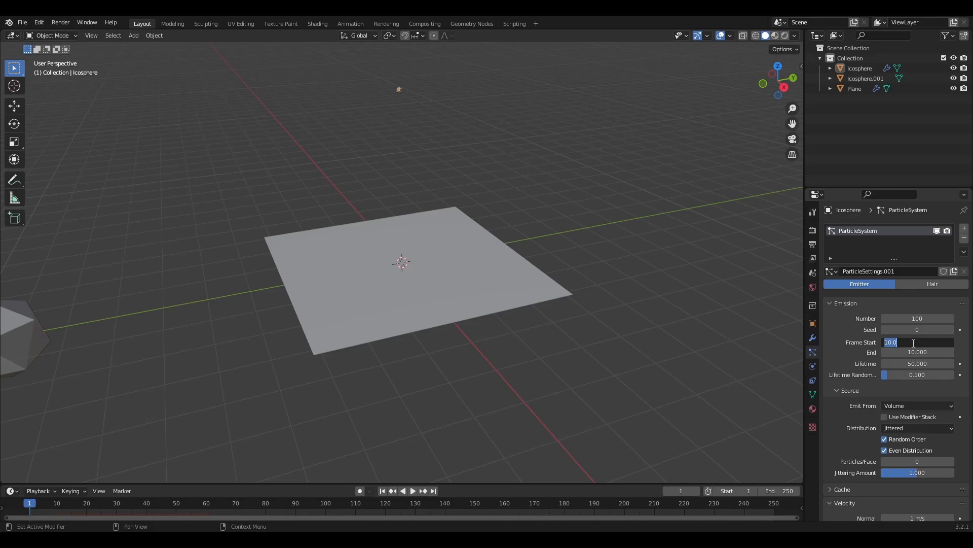
{"action": "type", "text": "20"}
{"action": "key", "text": "Return"}
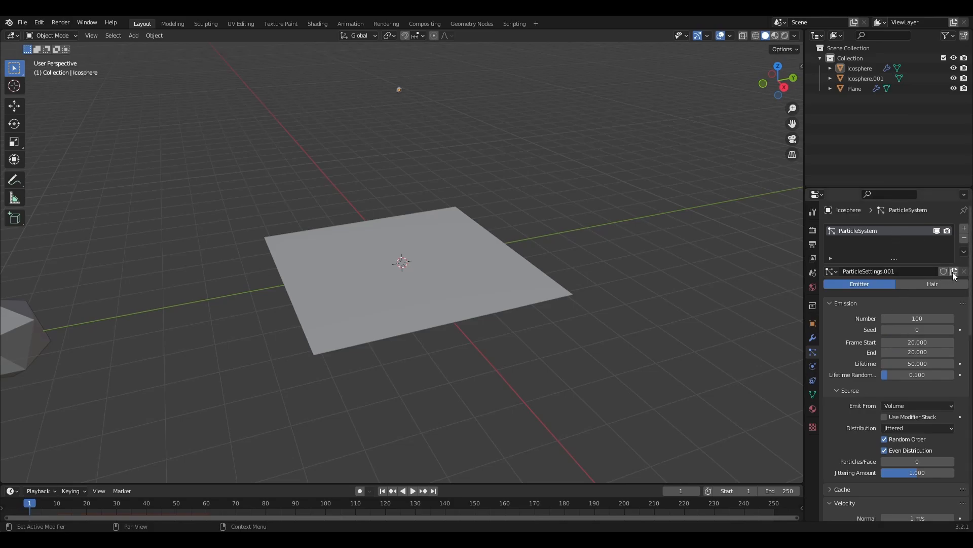
Duplicate the active particle settings three more times to get separate copies for further bursts.
{"action": "left_click", "coordinate": [832, 271]}
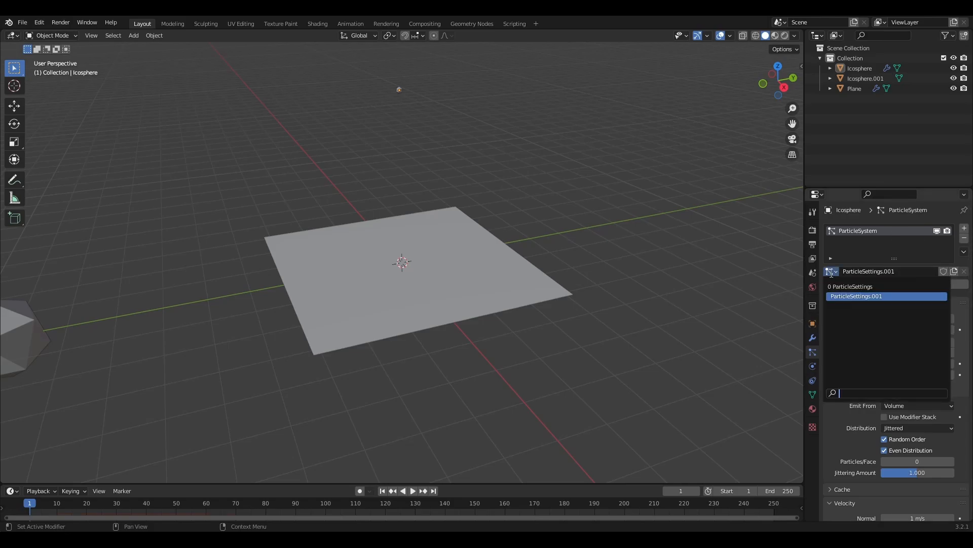
{"action": "left_click", "coordinate": [955, 274]}
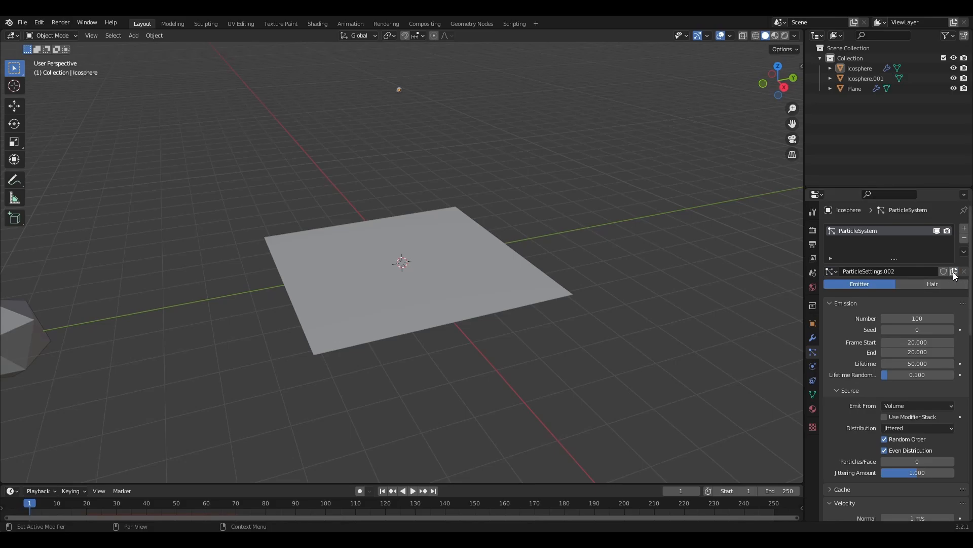
{"action": "left_click", "coordinate": [954, 273]}
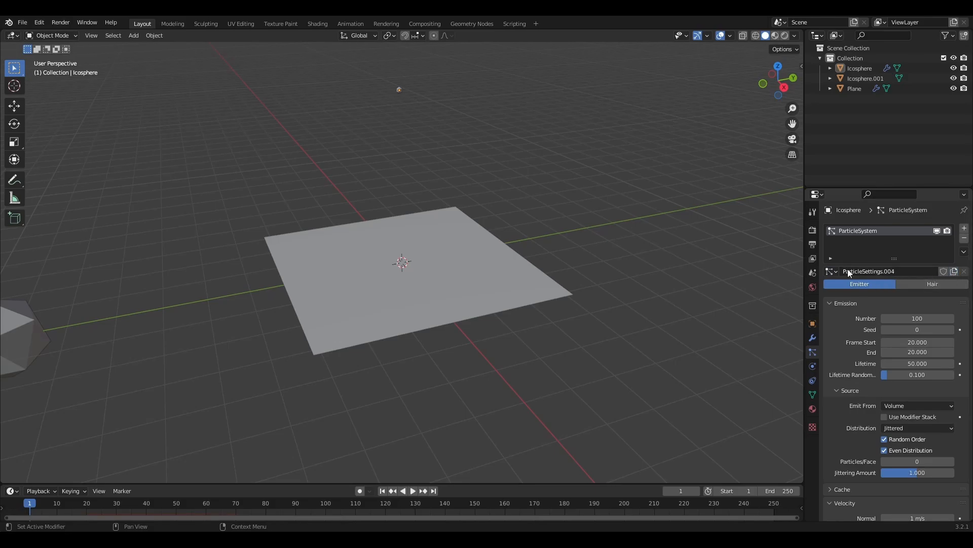
Switch the particle system to ParticleSettings.002 and set its emission Frame Start to 60.
{"action": "left_click", "coordinate": [832, 271]}
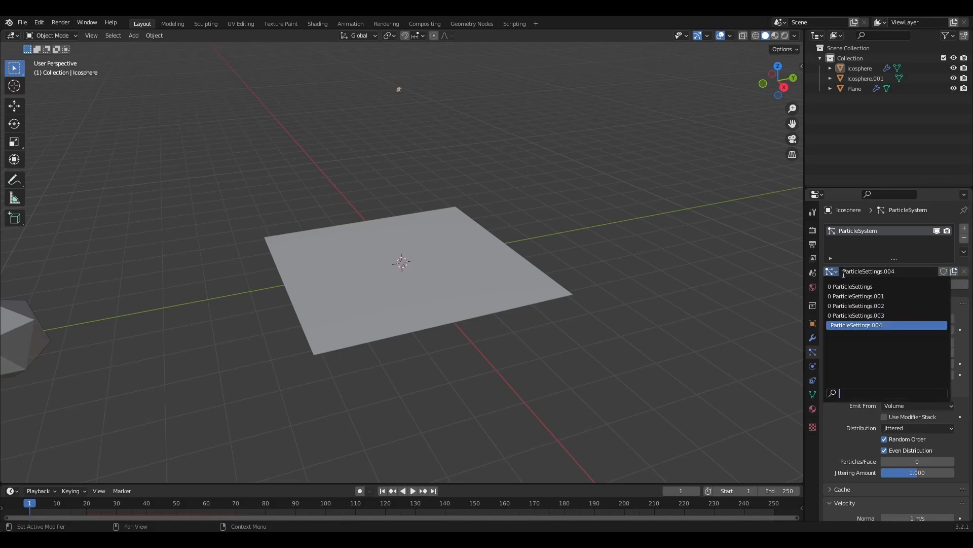
{"action": "left_click", "coordinate": [884, 305]}
{"action": "left_click", "coordinate": [914, 343]}
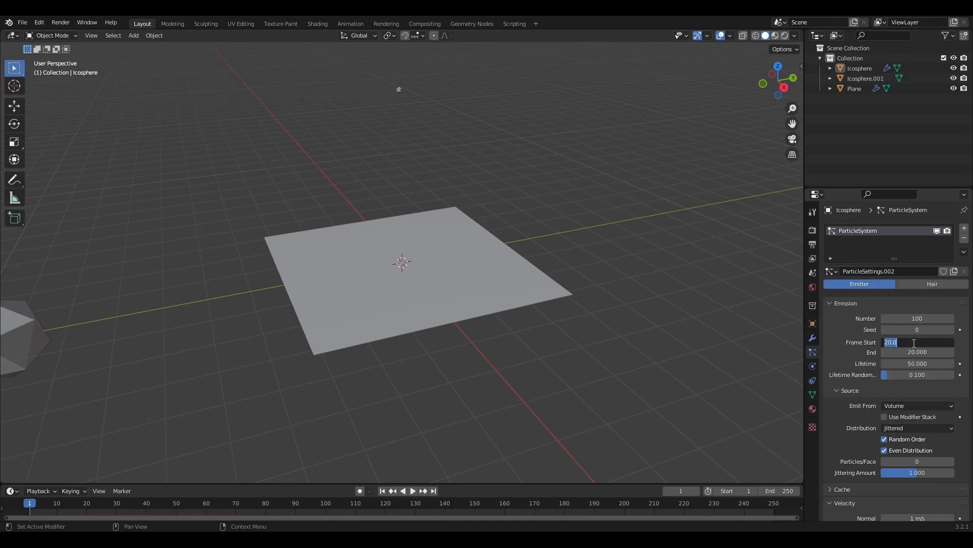
{"action": "type", "text": "60"}
{"action": "key", "text": "Return"}
Switch the particle system to ParticleSettings.003 and set its emission Frame Start to 100.
{"action": "left_click", "coordinate": [832, 271]}
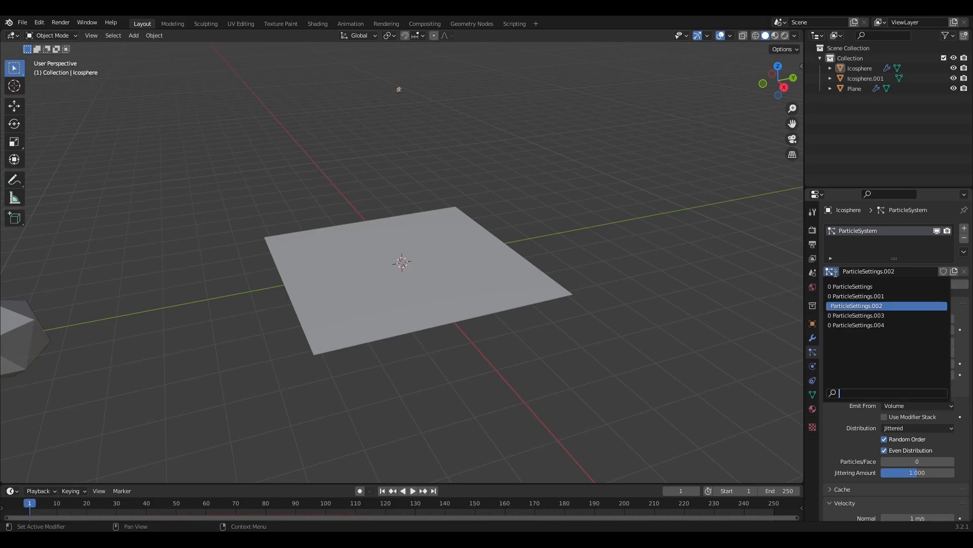
{"action": "left_click", "coordinate": [860, 315]}
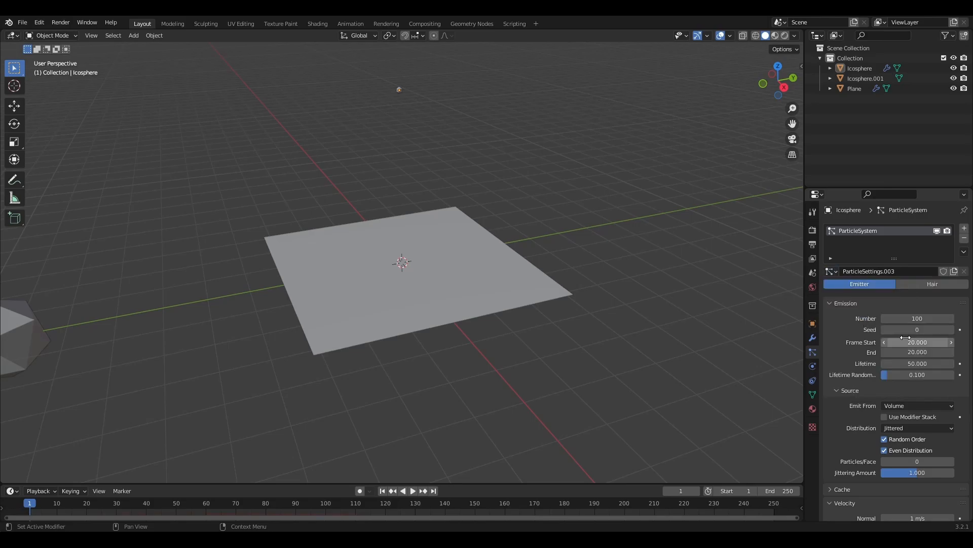
{"action": "left_click", "coordinate": [907, 342]}
{"action": "type", "text": "100"}
{"action": "key", "text": "Return"}
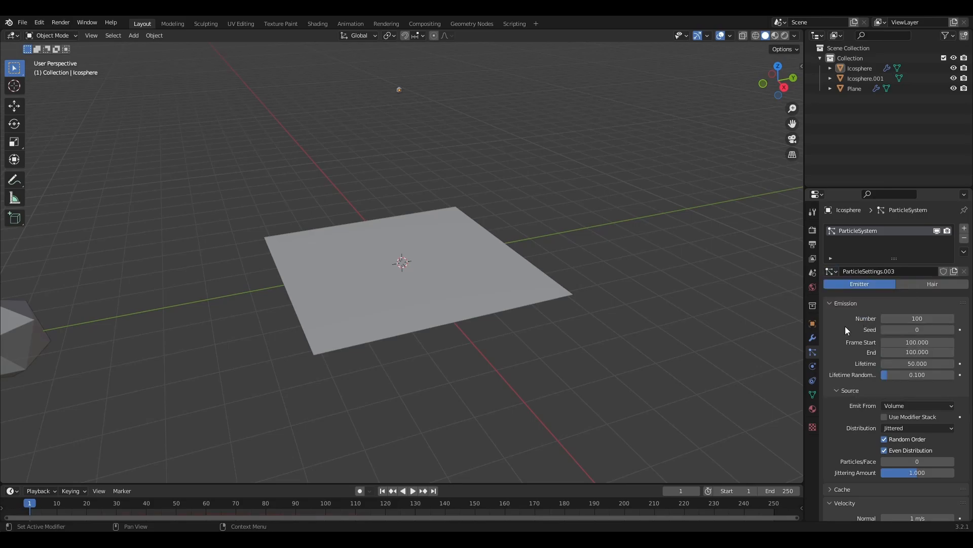
Switch the particle system to ParticleSettings.004 and set its emission Frame Start to 100.
{"action": "left_click", "coordinate": [829, 270]}
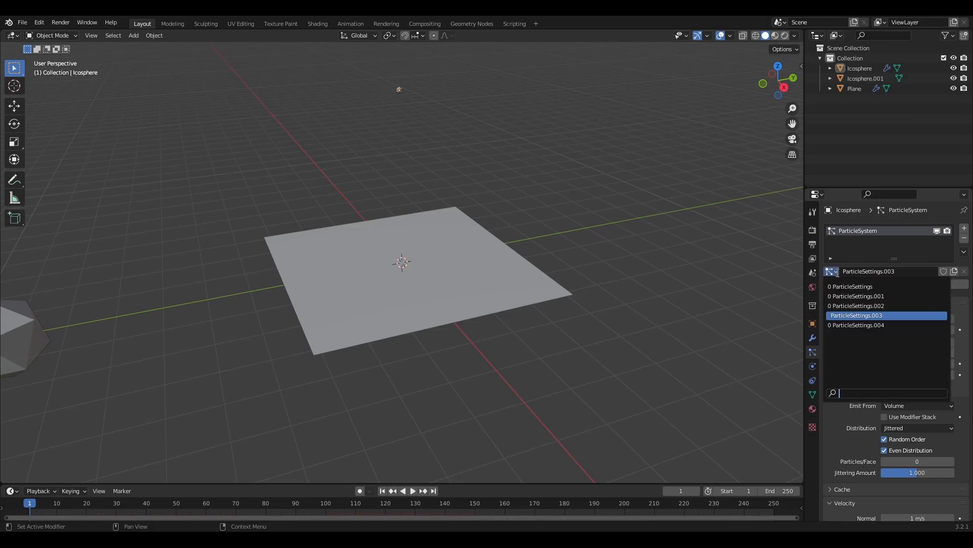
{"action": "left_click", "coordinate": [860, 324]}
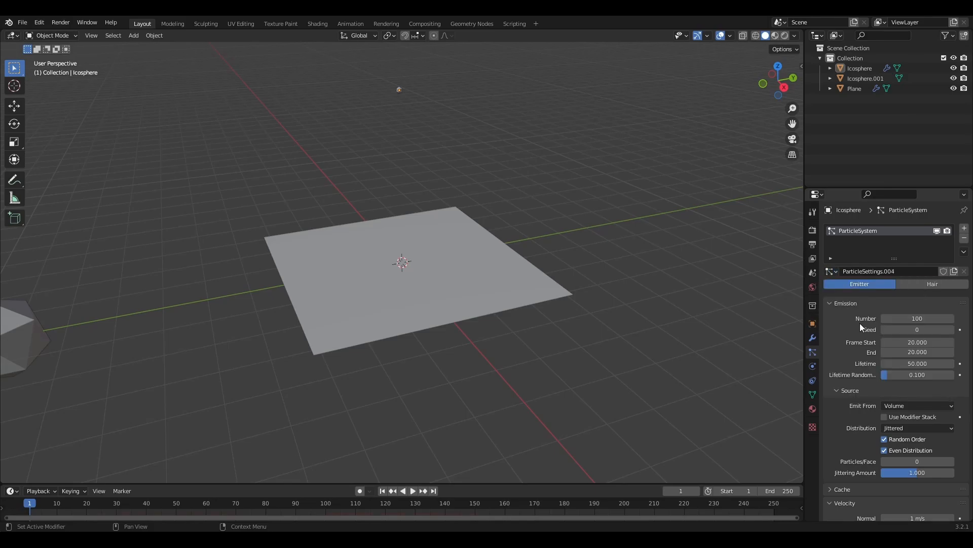
{"action": "left_click", "coordinate": [905, 343]}
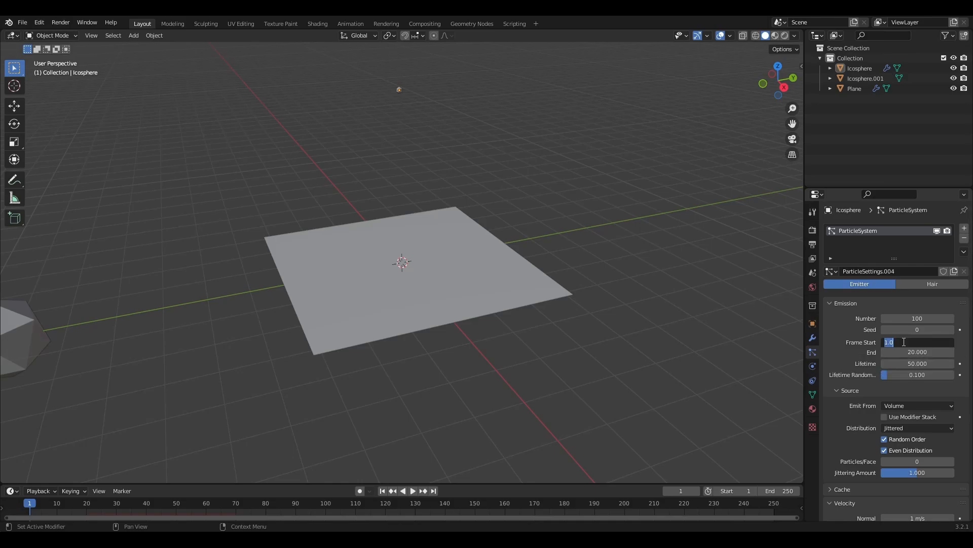
{"action": "type", "text": "100"}
{"action": "key", "text": "Return"}
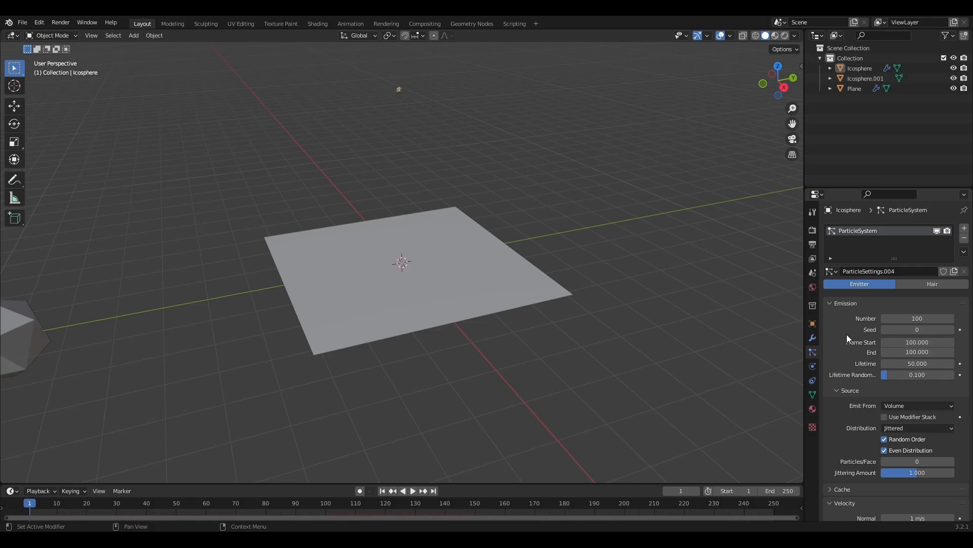
Set the emission End of ParticleSettings.004 to 140 and play the animation to check the burst.
{"action": "left_click", "coordinate": [829, 272]}
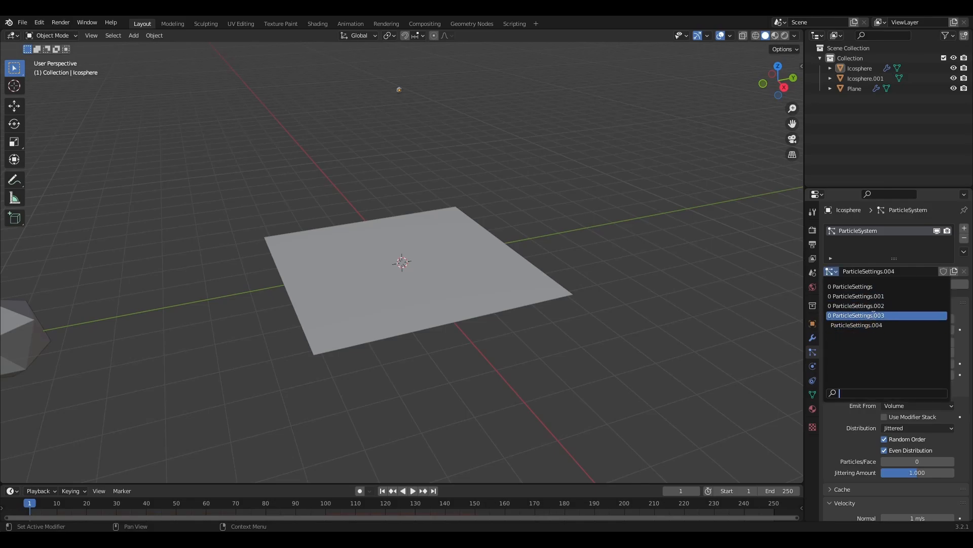
{"action": "left_click", "coordinate": [862, 325]}
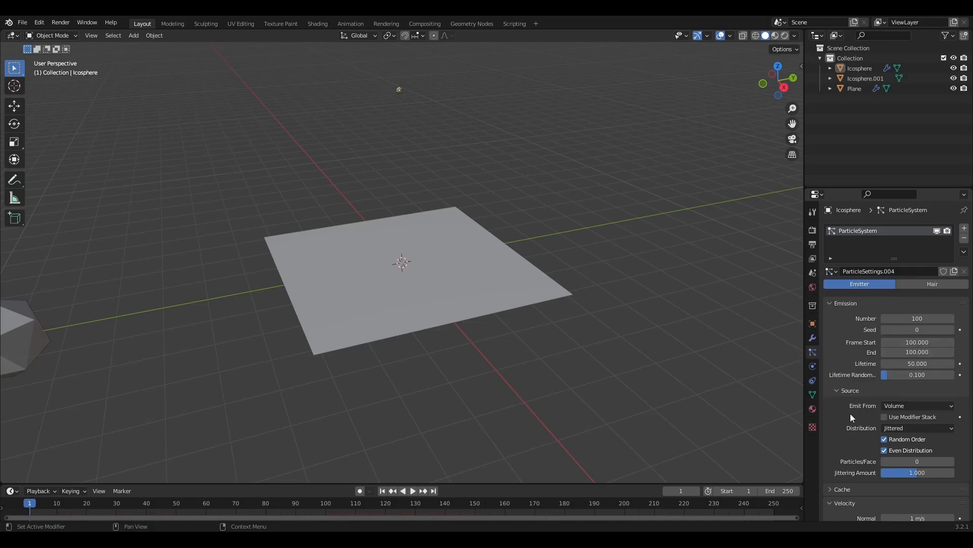
{"action": "left_click", "coordinate": [921, 352]}
{"action": "type", "text": "140"}
{"action": "key", "text": "Return"}
{"action": "key", "text": "space"}
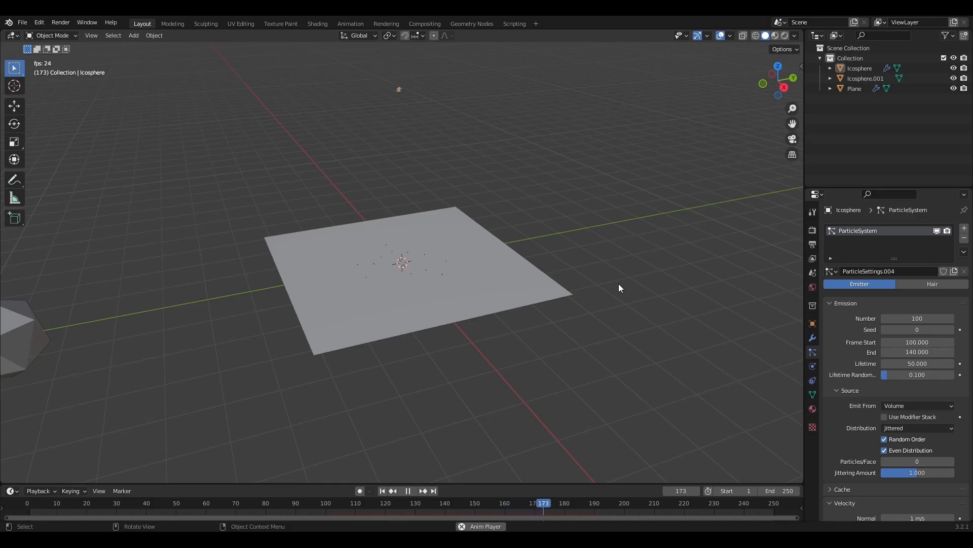
{"action": "key", "text": "Escape"}
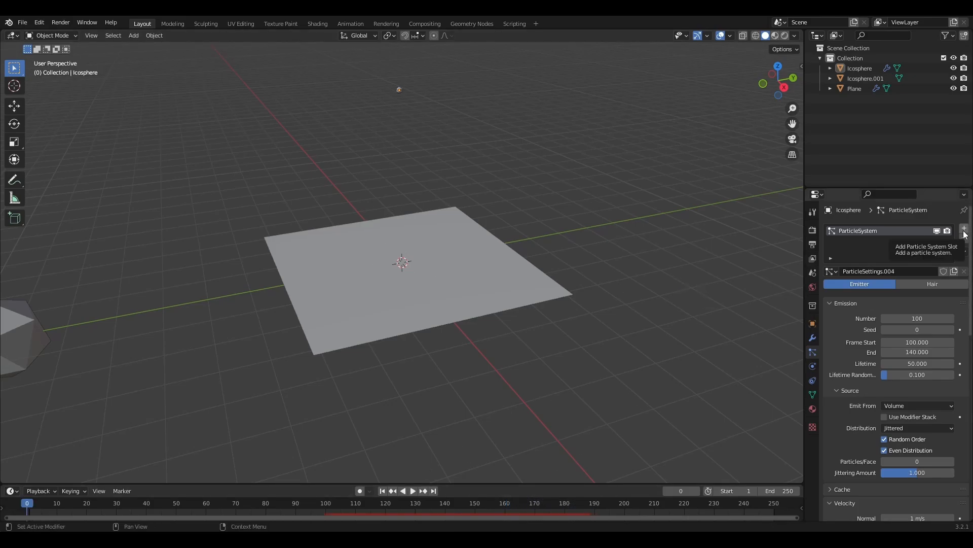
Add four more particle system slots to the ico sphere.
{"action": "left_click", "coordinate": [832, 272]}
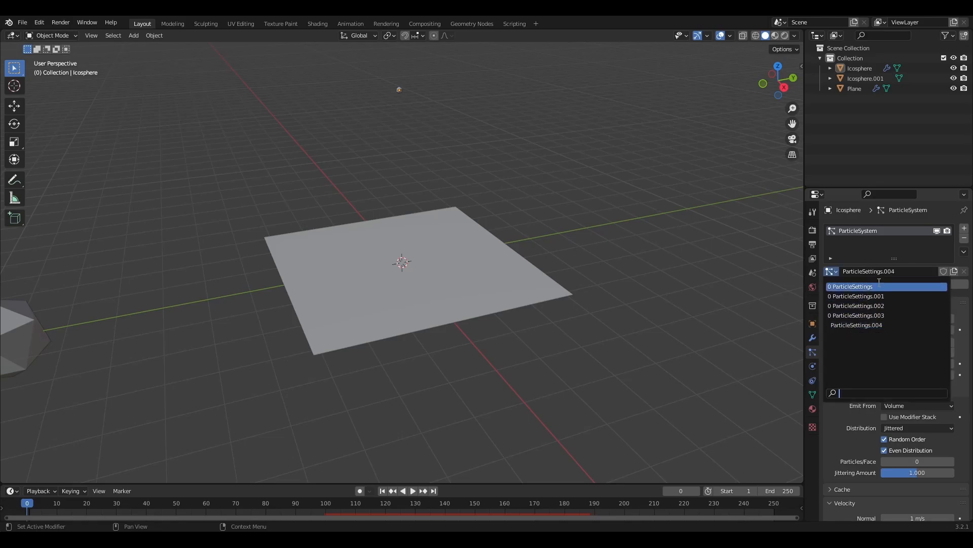
{"action": "left_click", "coordinate": [914, 242]}
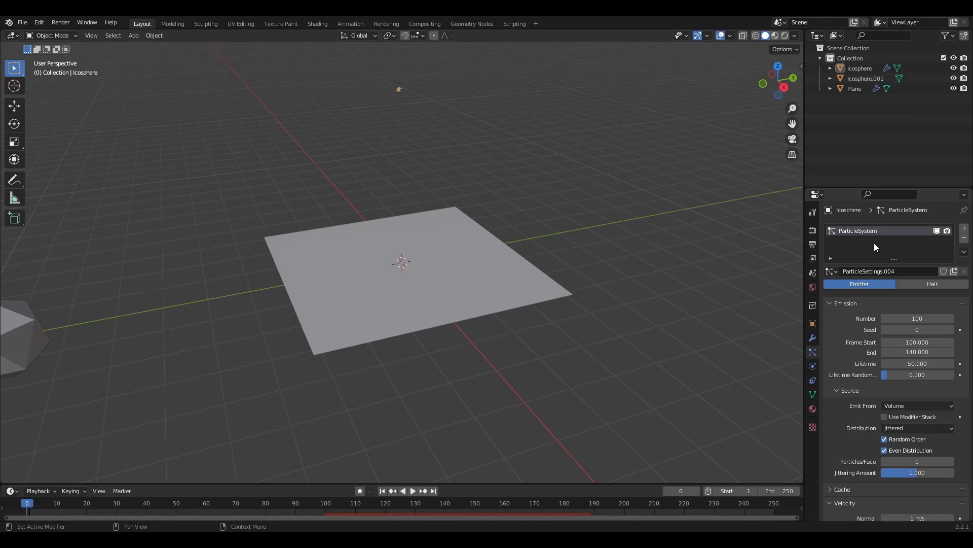
{"action": "left_click", "coordinate": [964, 229]}
{"action": "left_click", "coordinate": [965, 229]}
{"action": "left_click", "coordinate": [964, 228]}
{"action": "left_click", "coordinate": [964, 228]}
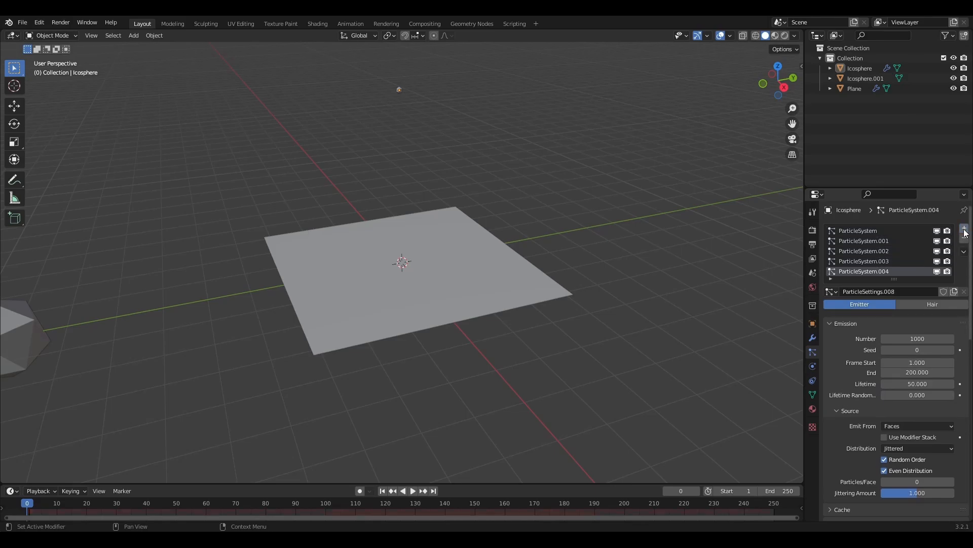
Assign the original ParticleSettings to the ParticleSystem.001 slot, then reselect the first ParticleSystem slot.
{"action": "left_click", "coordinate": [878, 241]}
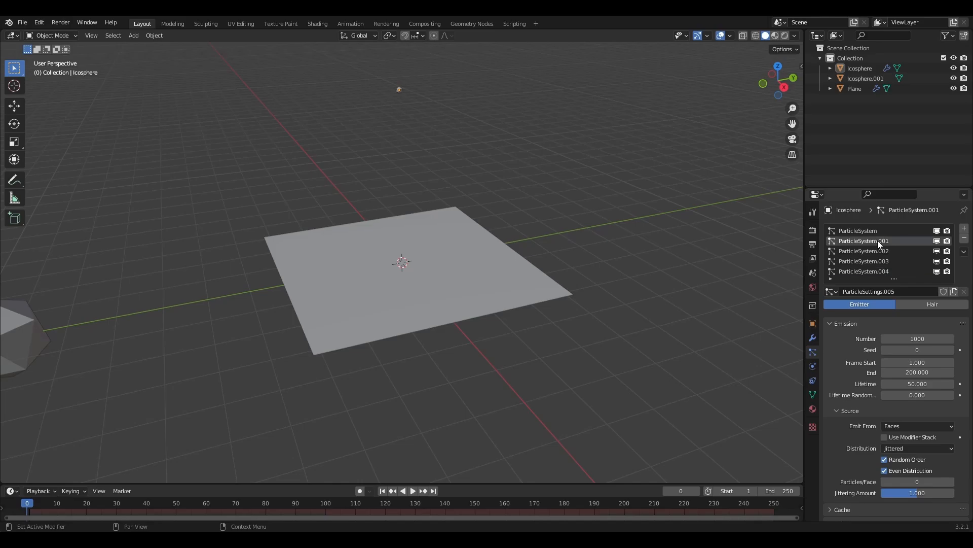
{"action": "left_click", "coordinate": [829, 292]}
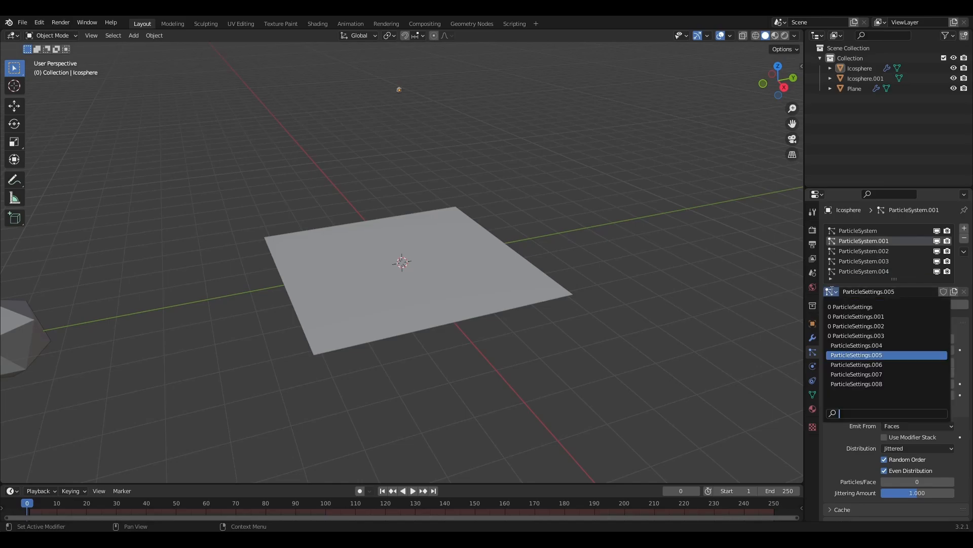
{"action": "left_click", "coordinate": [883, 309]}
{"action": "left_click", "coordinate": [858, 233]}
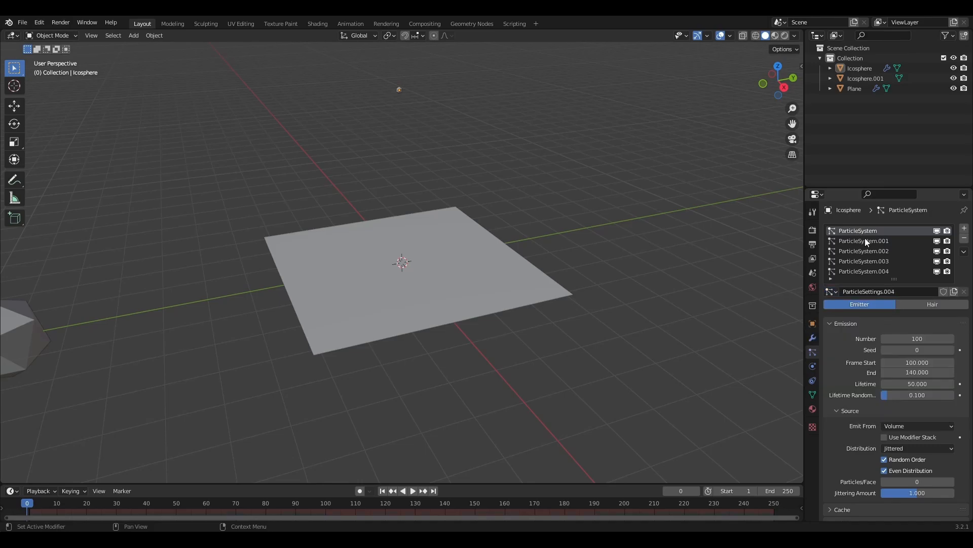
Undo the settings assignments made on the ico sphere's slots, keeping all five particle systems.
{"action": "left_click", "coordinate": [830, 292]}
{"action": "left_click", "coordinate": [870, 307]}
{"action": "key", "text": "ctrl+z"}
{"action": "key", "text": "ctrl+z"}
{"action": "key", "text": "ctrl+z"}
{"action": "key", "text": "ctrl+z"}
{"action": "key", "text": "ctrl+z"}
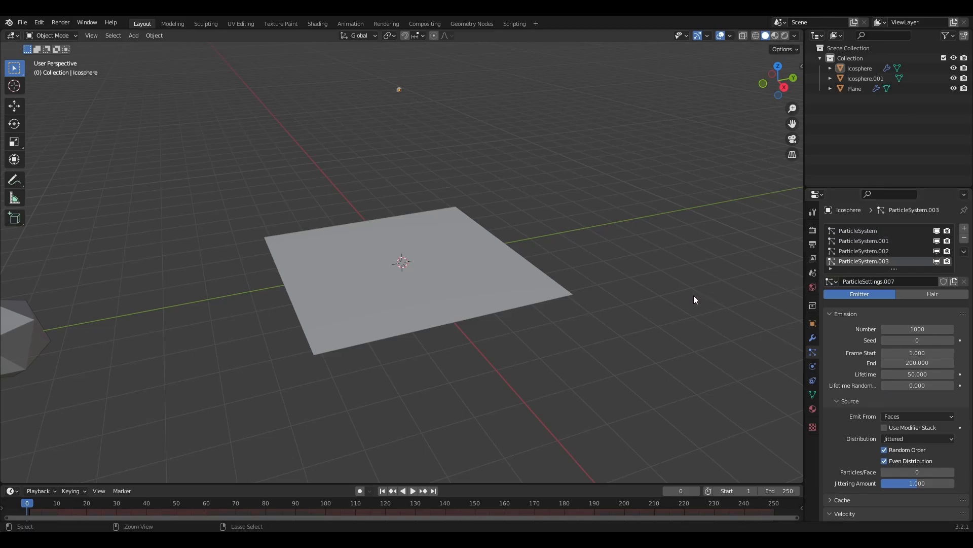
{"action": "key", "text": "ctrl+shift+z"}
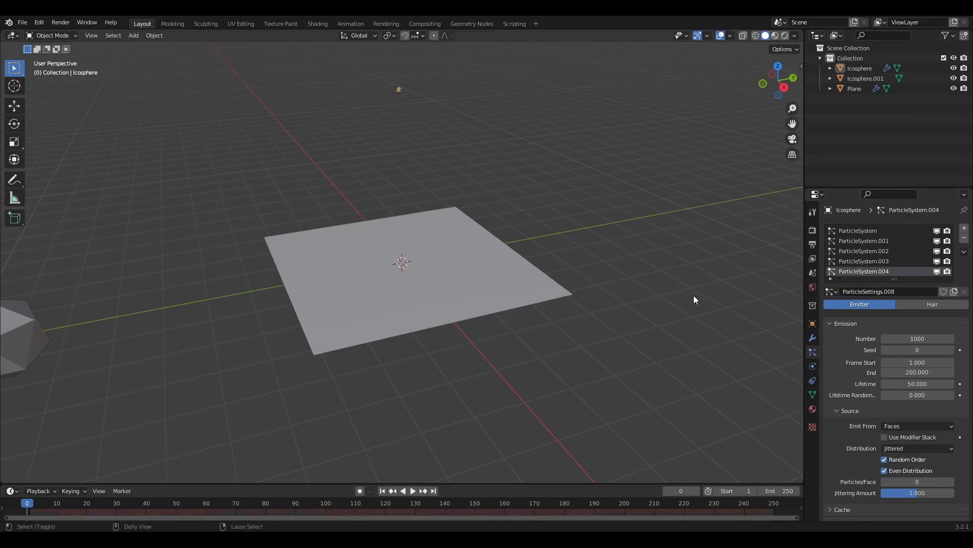
Assign ParticleSettings to the first ParticleSystem slot and ParticleSettings.001 to the ParticleSystem.001 slot.
{"action": "left_click", "coordinate": [844, 230]}
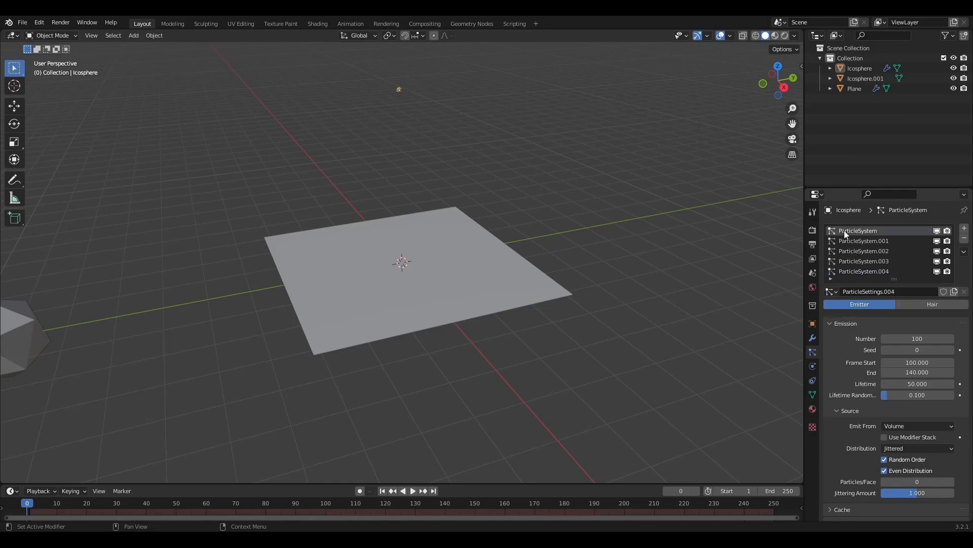
{"action": "left_click", "coordinate": [831, 293]}
{"action": "left_click", "coordinate": [873, 308]}
{"action": "left_click", "coordinate": [856, 241]}
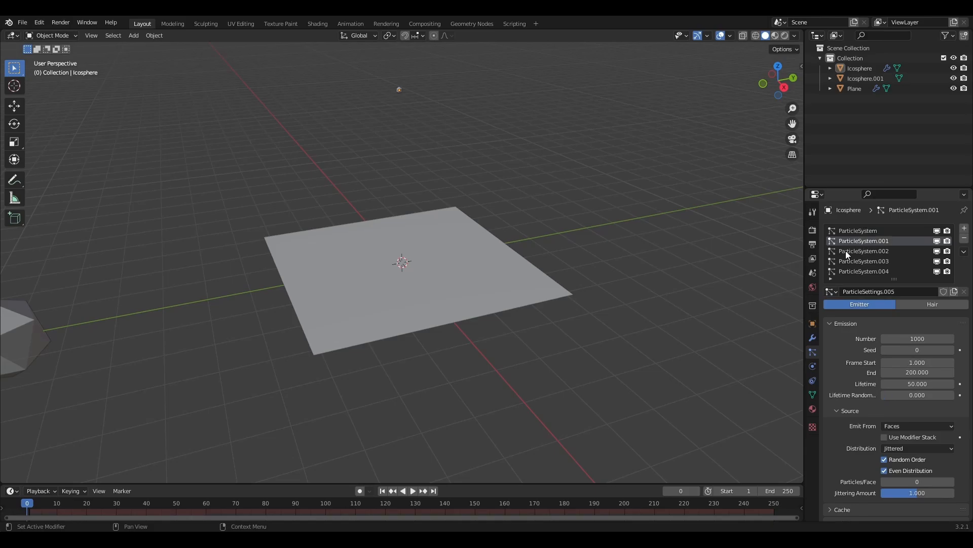
{"action": "left_click", "coordinate": [828, 292]}
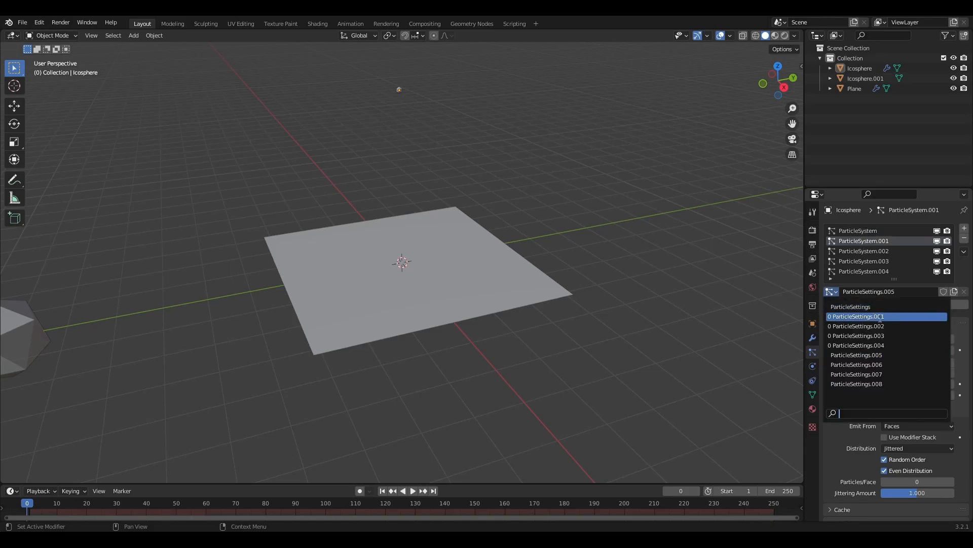
{"action": "left_click", "coordinate": [882, 316]}
Assign ParticleSettings.002, ParticleSettings.003 and ParticleSettings.004 to the ParticleSystem.002, ParticleSystem.003 and ParticleSystem.004 slots respectively.
{"action": "left_click", "coordinate": [856, 251]}
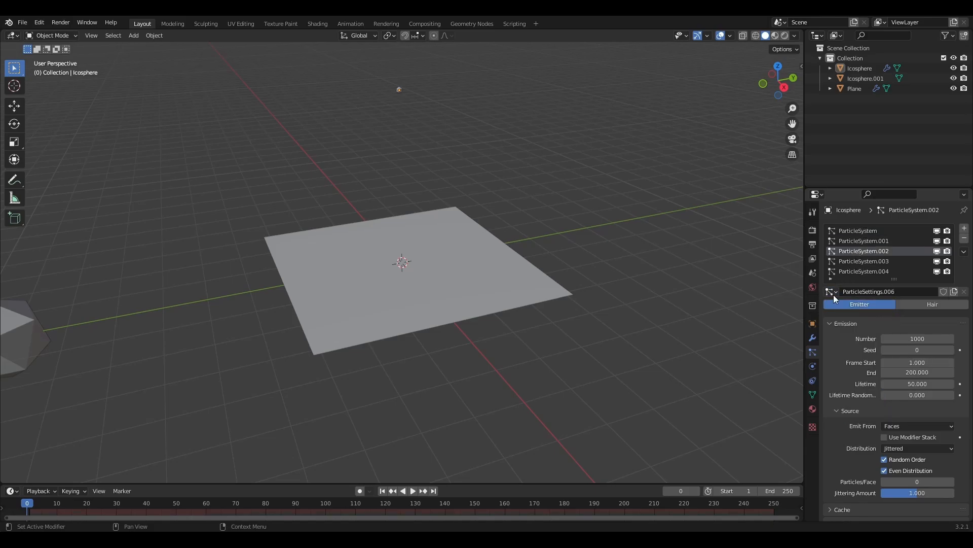
{"action": "left_click", "coordinate": [832, 293]}
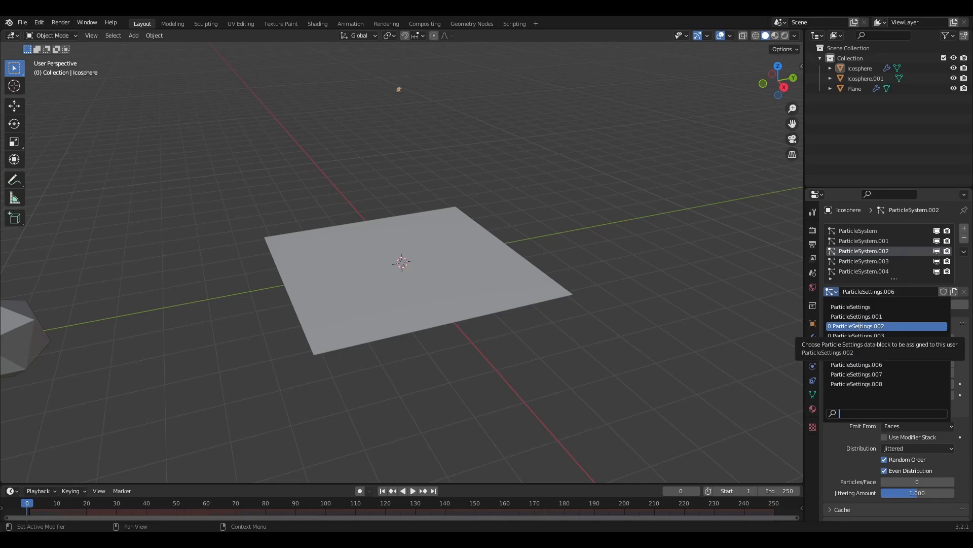
{"action": "left_click", "coordinate": [859, 326]}
{"action": "left_click", "coordinate": [873, 257]}
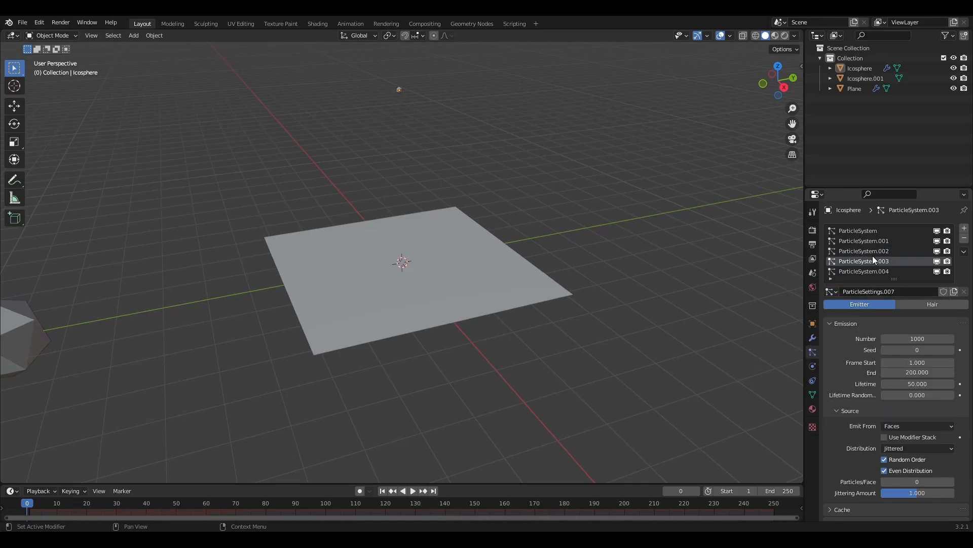
{"action": "left_click", "coordinate": [830, 294]}
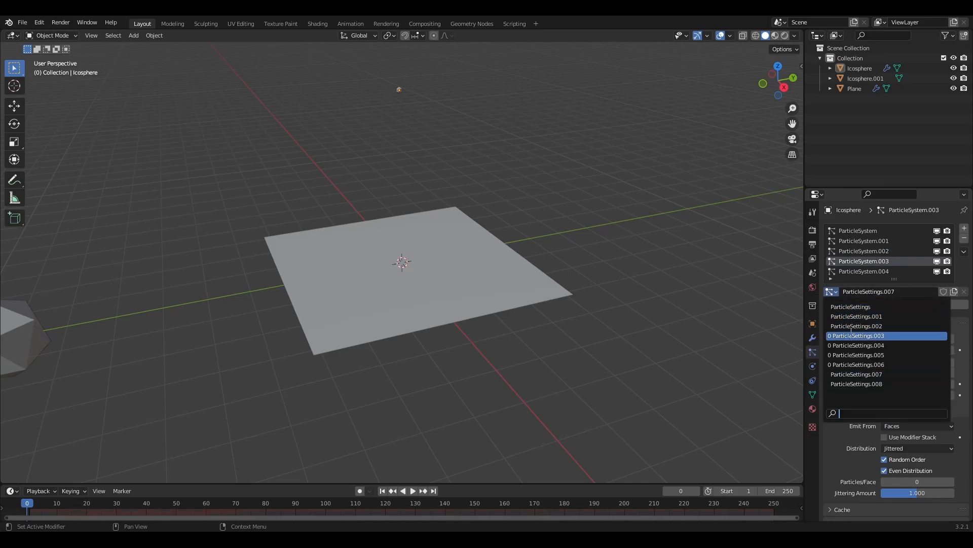
{"action": "left_click", "coordinate": [857, 272]}
{"action": "left_click", "coordinate": [832, 293]}
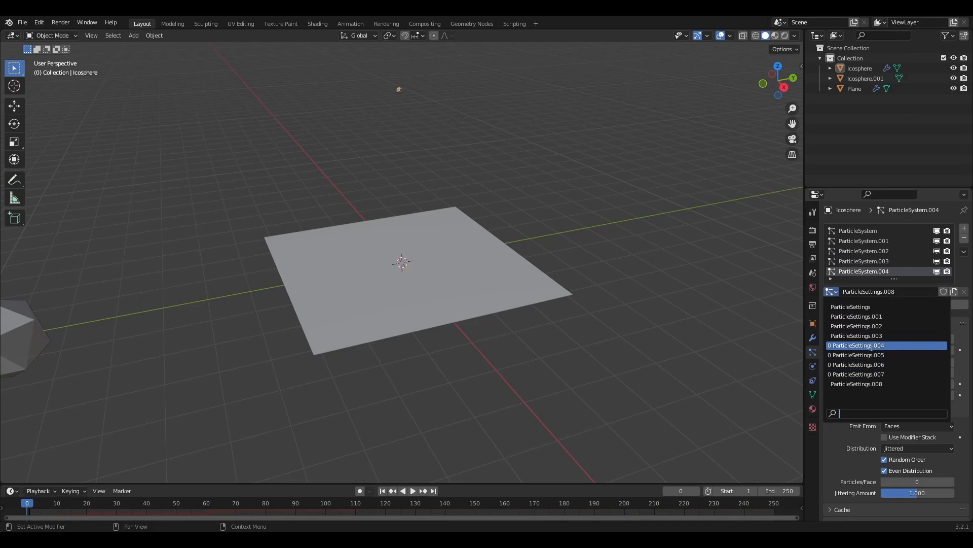
{"action": "left_click", "coordinate": [892, 345]}
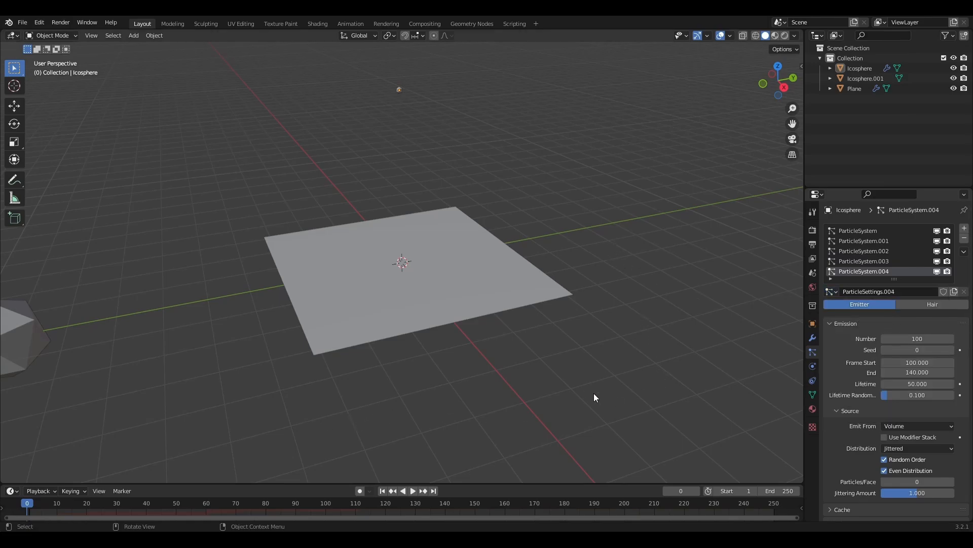
Scale the emitter ico sphere down by a factor of about 0.64 and play the animation to check the bursts.
{"action": "key", "text": "space"}
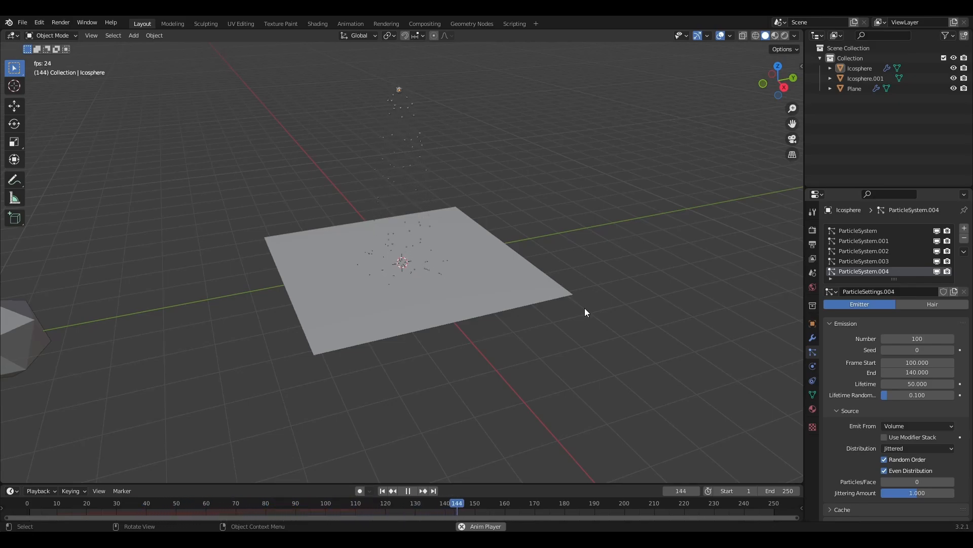
{"action": "key", "text": "Escape"}
{"action": "left_click", "coordinate": [399, 90]}
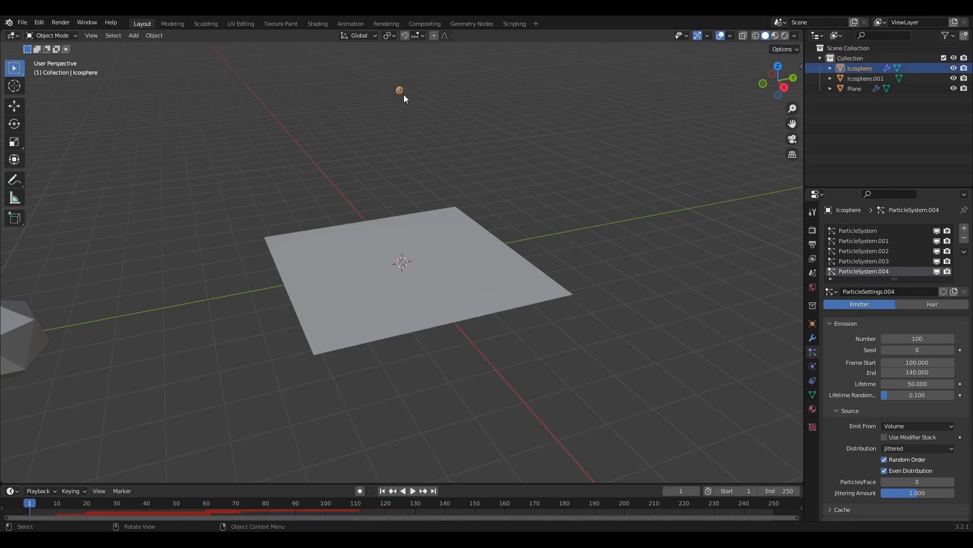
{"action": "key", "text": "s"}
{"action": "left_click", "coordinate": [578, 134]}
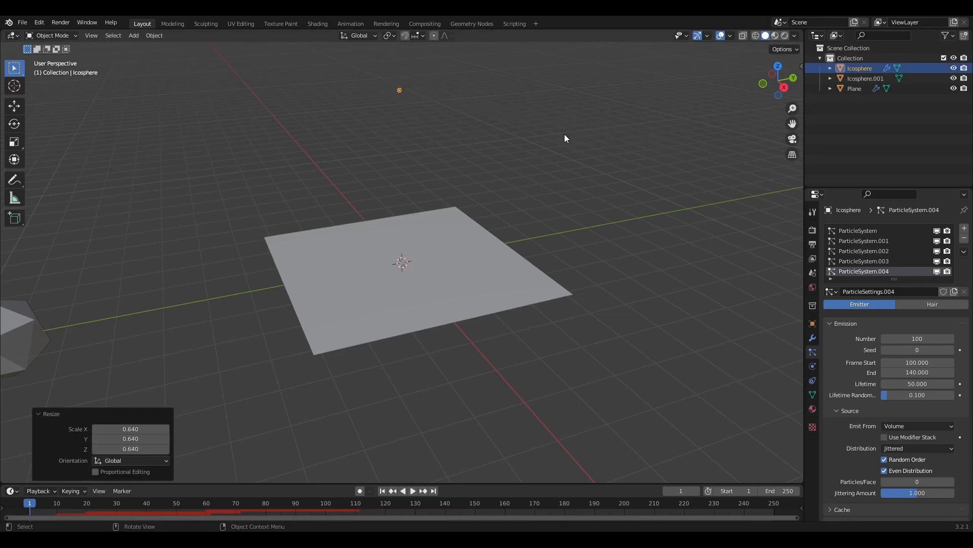
{"action": "left_click", "coordinate": [509, 227]}
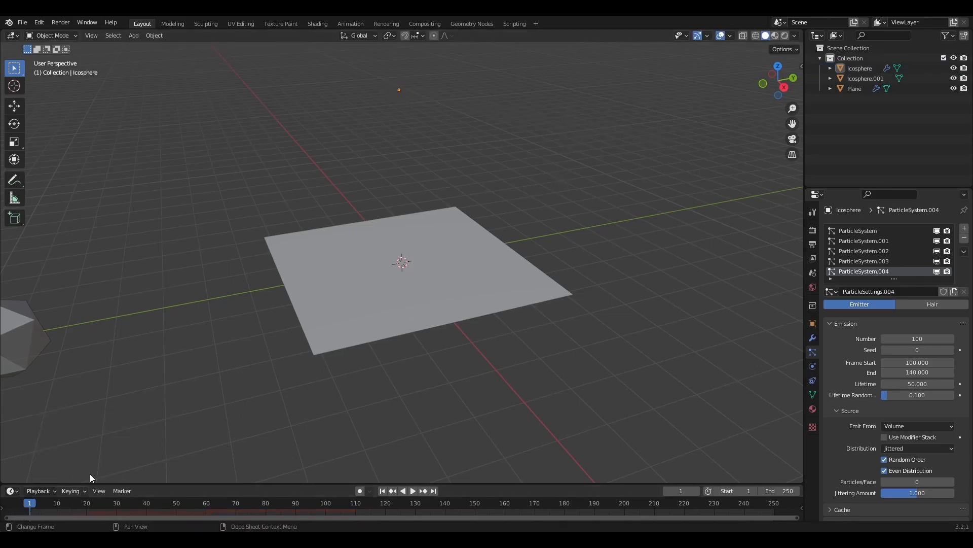
{"action": "key", "text": "space"}
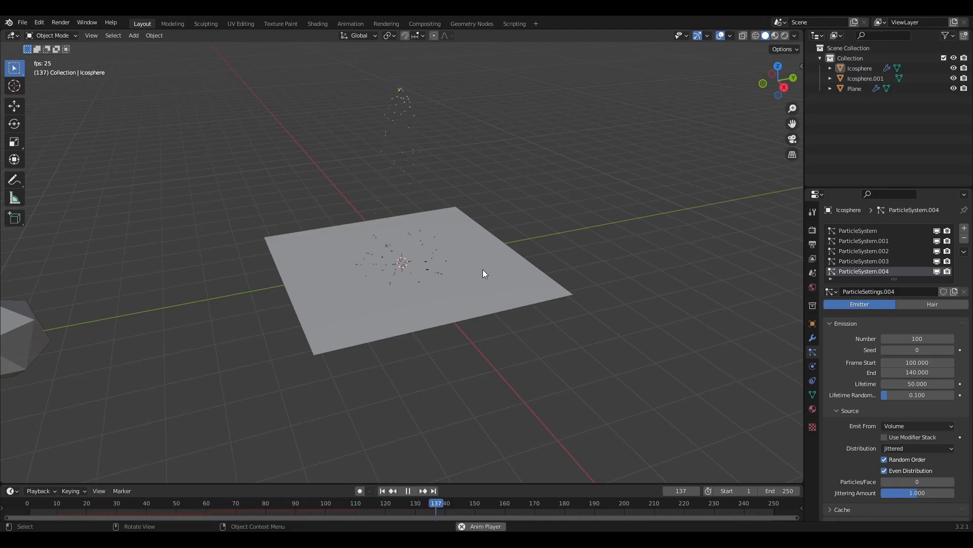
{"action": "key", "text": "space"}
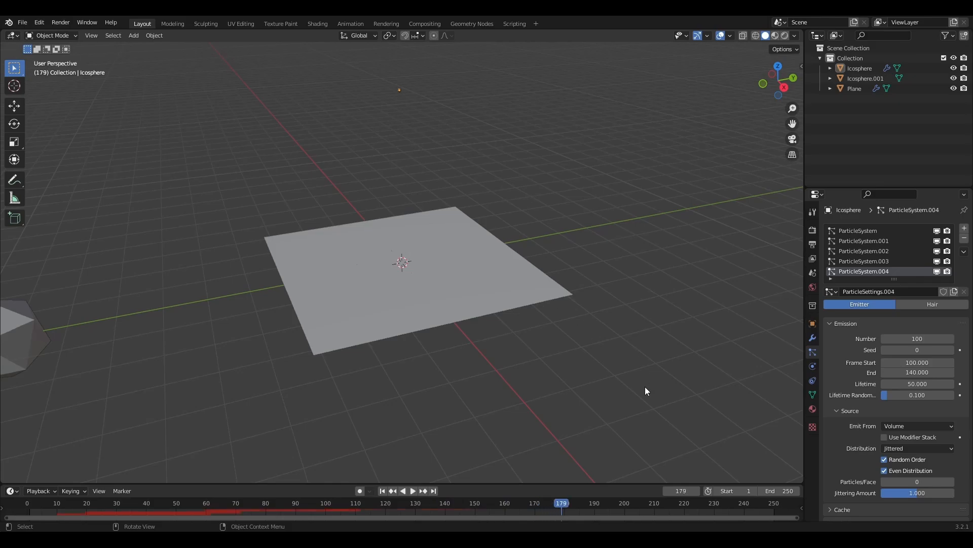
Set the render Scale of the first particle system to 0.02 and play the animation from frame 1.
{"action": "left_click_drag", "start_coordinate": [547, 502], "coordinate": [30, 501]}
{"action": "left_click", "coordinate": [400, 92]}
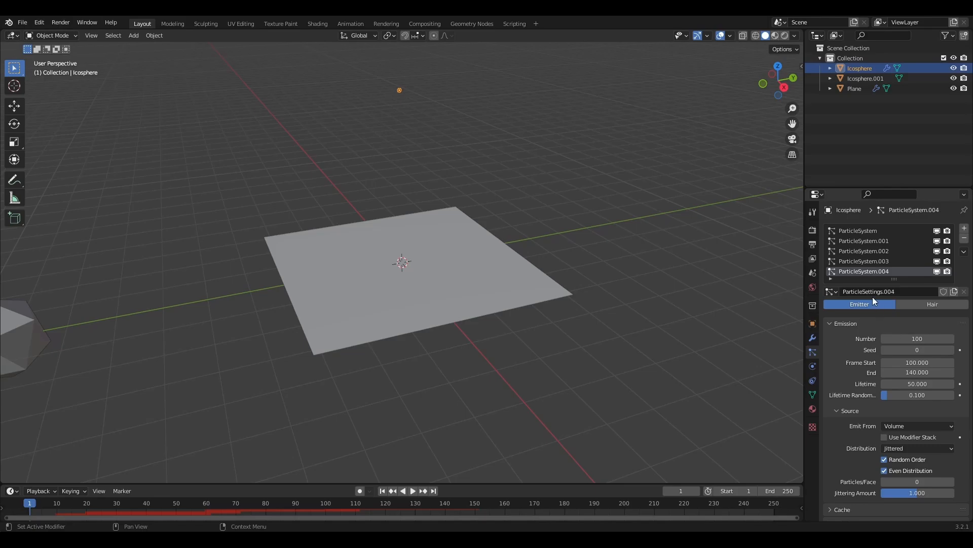
{"action": "left_click", "coordinate": [860, 233]}
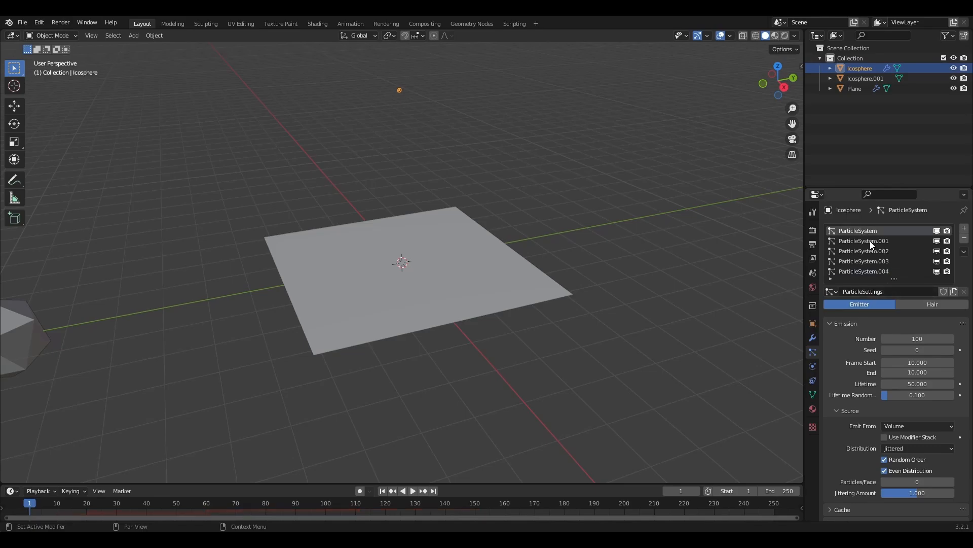
{"action": "scroll", "coordinate": [866, 365], "scroll_direction": "down", "scroll_amount": 15}
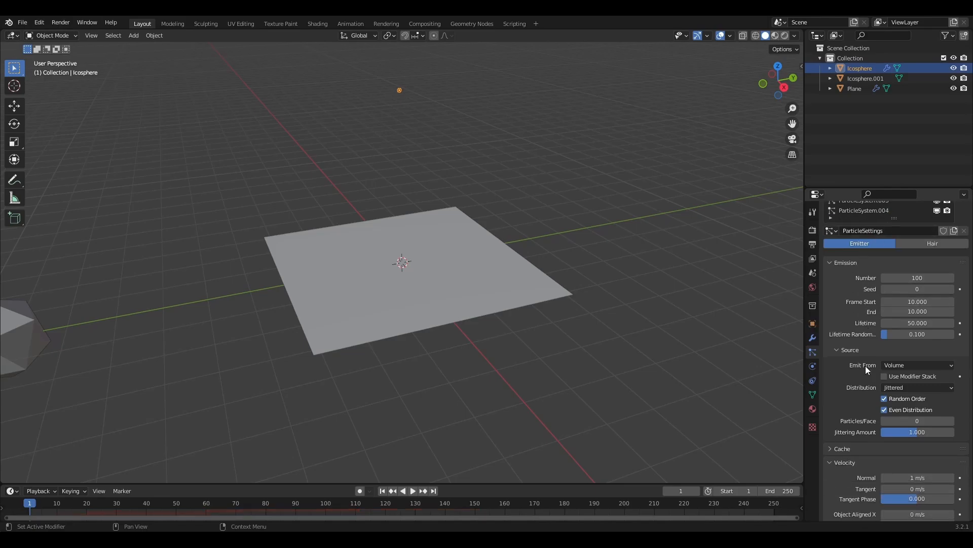
{"action": "left_click", "coordinate": [923, 370]}
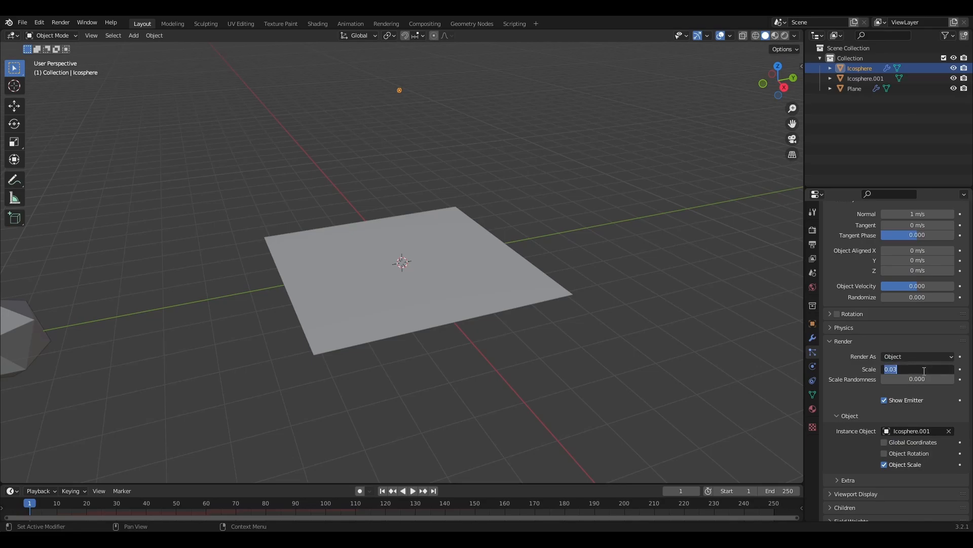
{"action": "left_click", "coordinate": [924, 370]}
{"action": "key", "text": "Return"}
{"action": "key", "text": "space"}
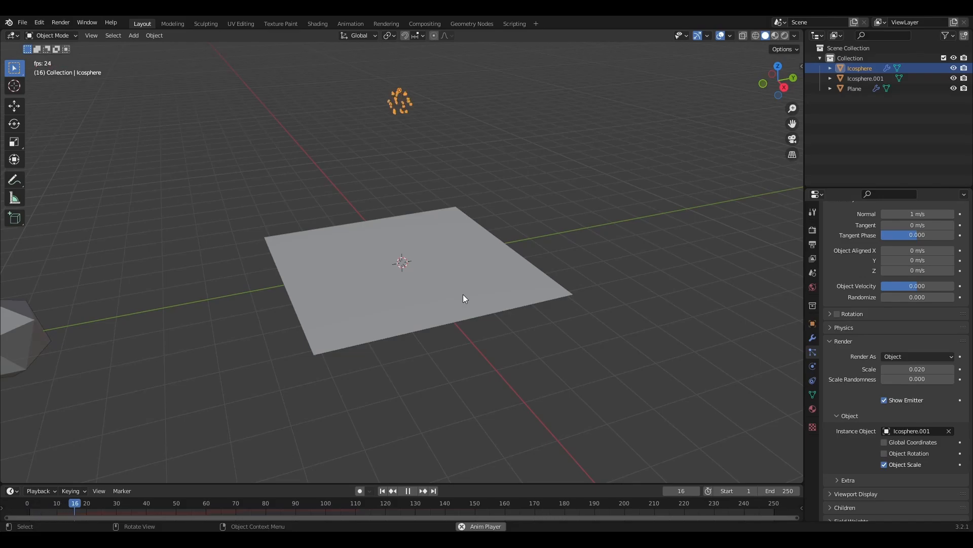
{"action": "left_click", "coordinate": [646, 320]}
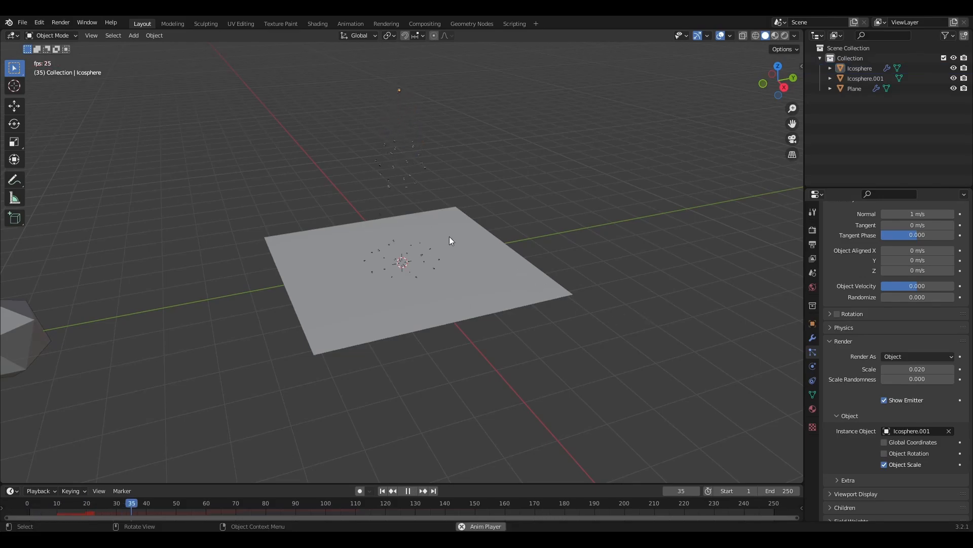
Turn off Show Emitter in the Render settings of the first particle system.
{"action": "scroll", "coordinate": [920, 350], "scroll_direction": "up", "scroll_amount": 10}
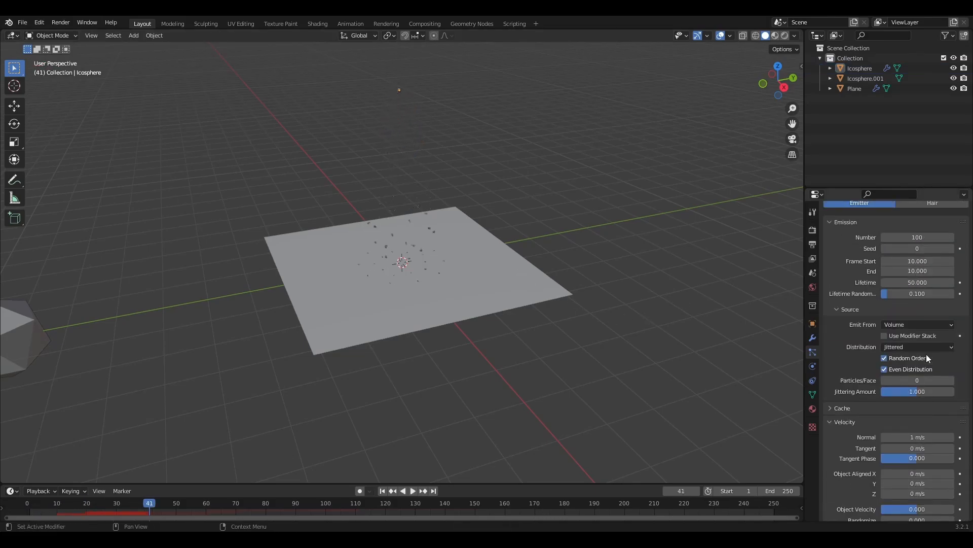
{"action": "left_click", "coordinate": [879, 240]}
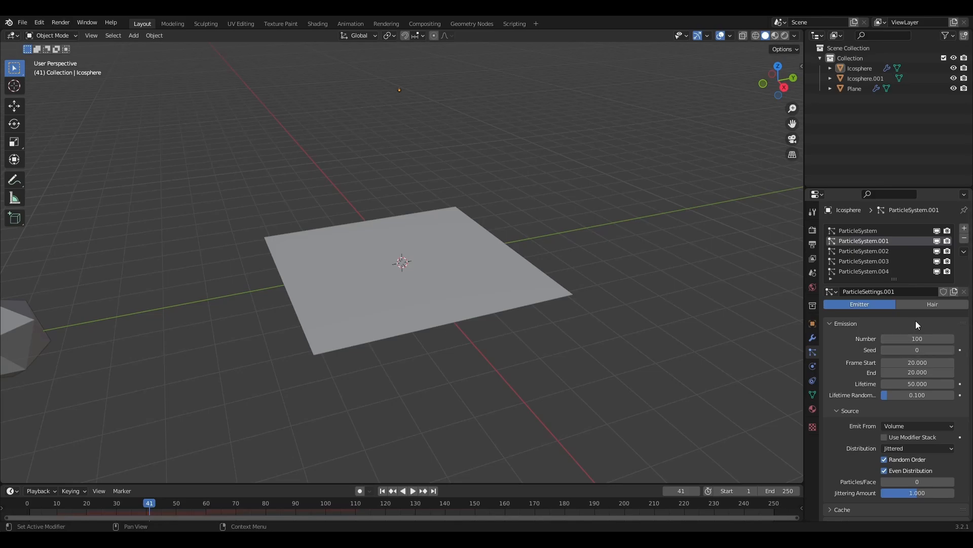
{"action": "scroll", "coordinate": [891, 350], "scroll_direction": "down", "scroll_amount": 10}
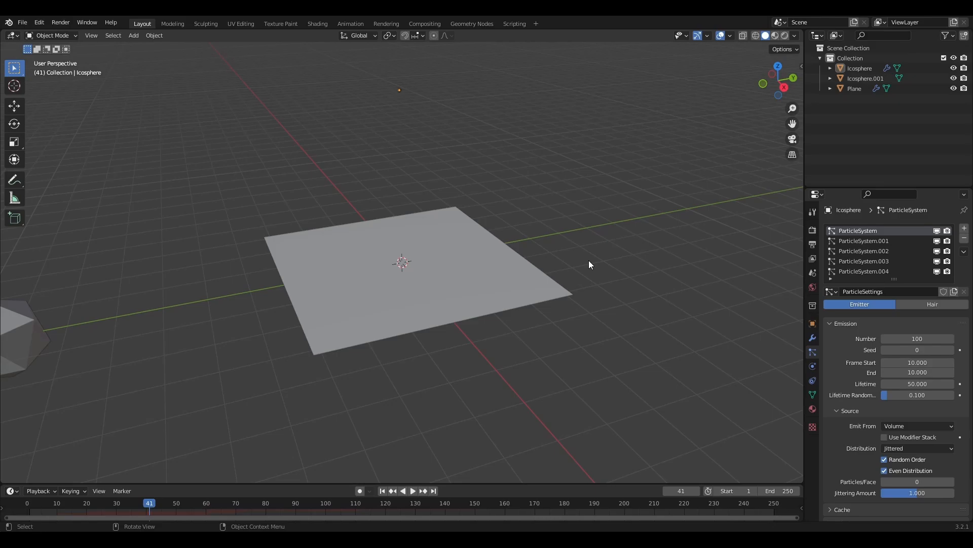
{"action": "scroll", "coordinate": [913, 337], "scroll_direction": "down", "scroll_amount": 12}
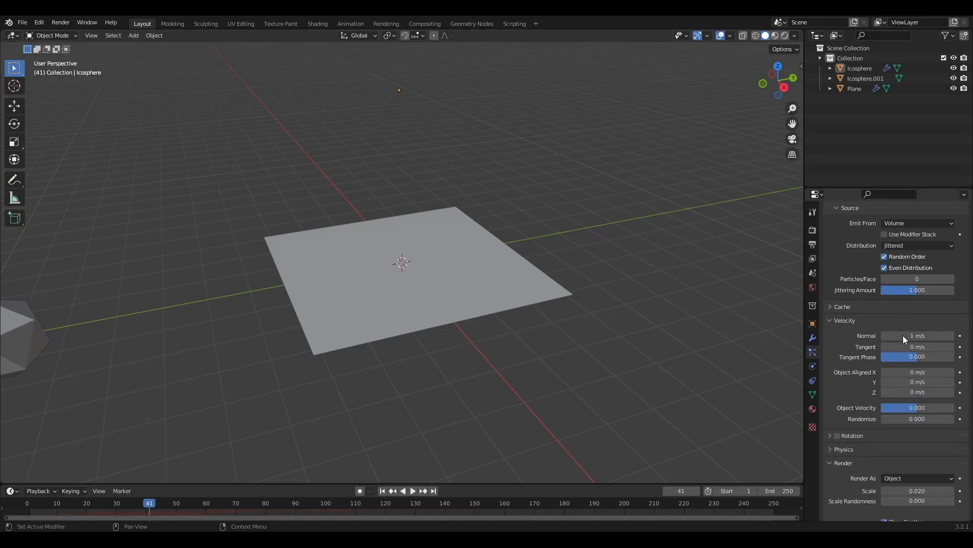
{"action": "scroll", "coordinate": [908, 284], "scroll_direction": "down", "scroll_amount": 1}
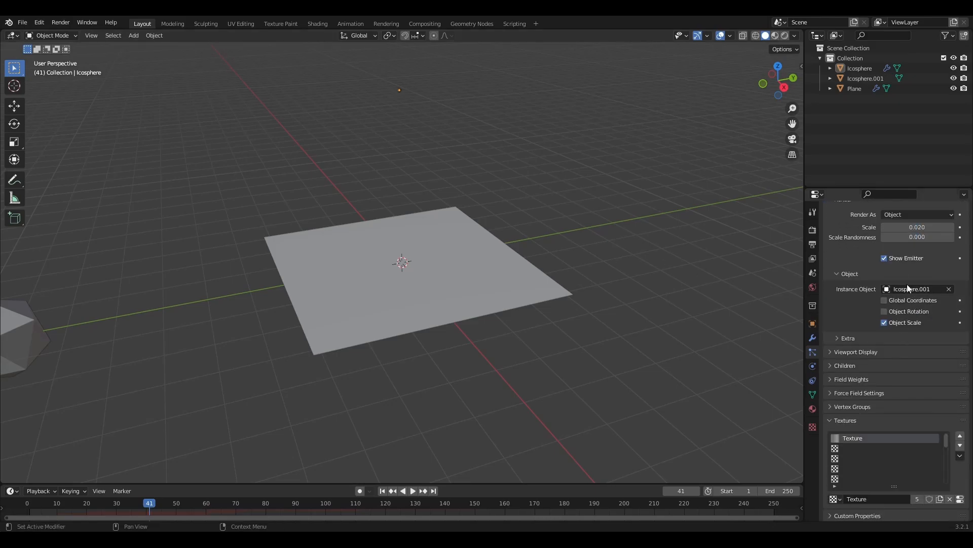
{"action": "left_click", "coordinate": [884, 259]}
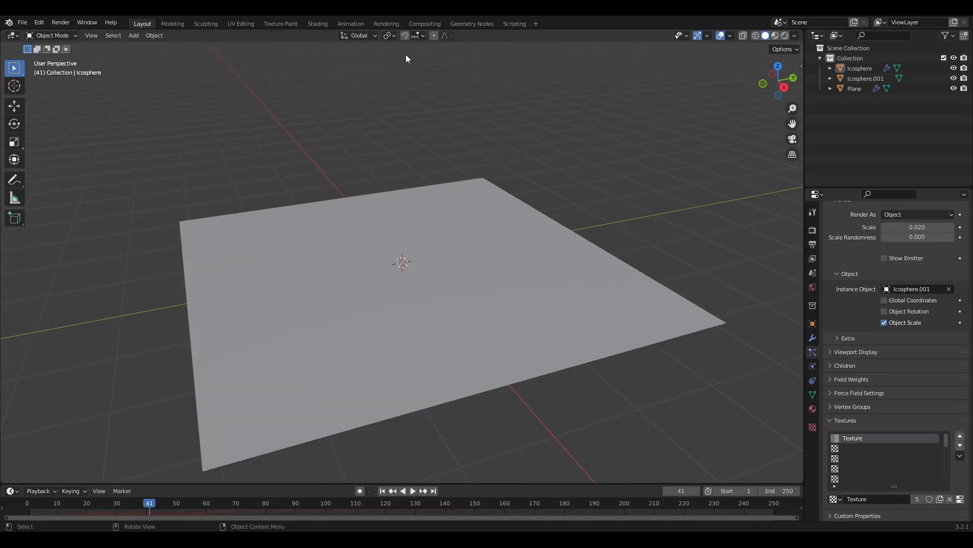
Turn off Show Emitter in the Viewport Display settings of the first particle system to hide the emitter sphere.
{"action": "scroll", "coordinate": [426, 68], "scroll_direction": "up", "scroll_amount": 1}
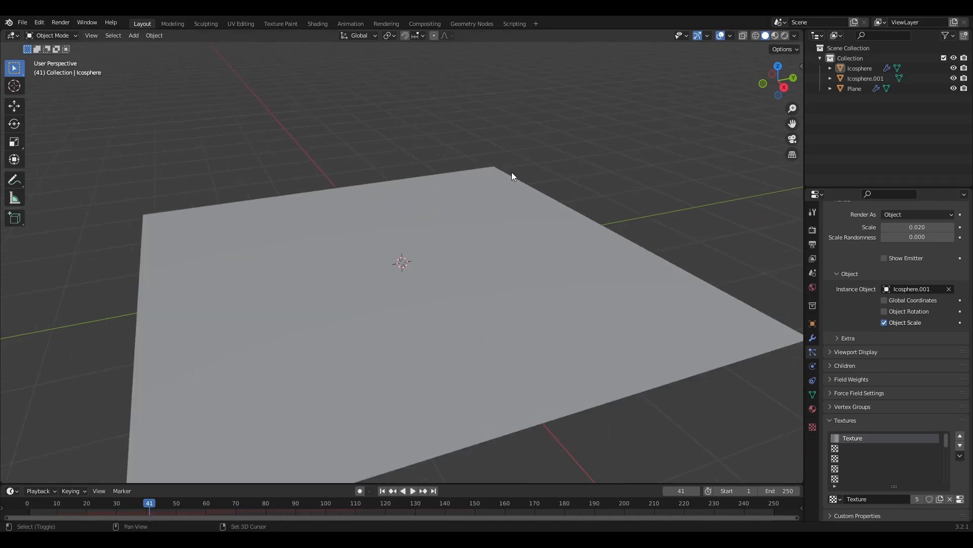
{"action": "middle_click_drag", "start_coordinate": [512, 173], "coordinate": [508, 397], "text": "shift"}
{"action": "scroll", "coordinate": [380, 233], "scroll_direction": "up", "scroll_amount": 2}
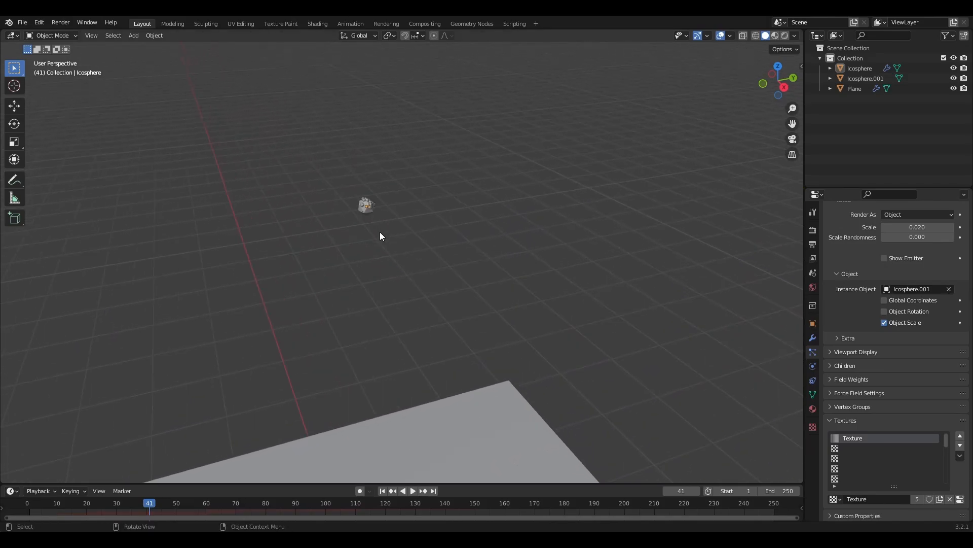
{"action": "scroll", "coordinate": [380, 233], "scroll_direction": "up", "scroll_amount": 1}
{"action": "scroll", "coordinate": [874, 284], "scroll_direction": "up", "scroll_amount": 3}
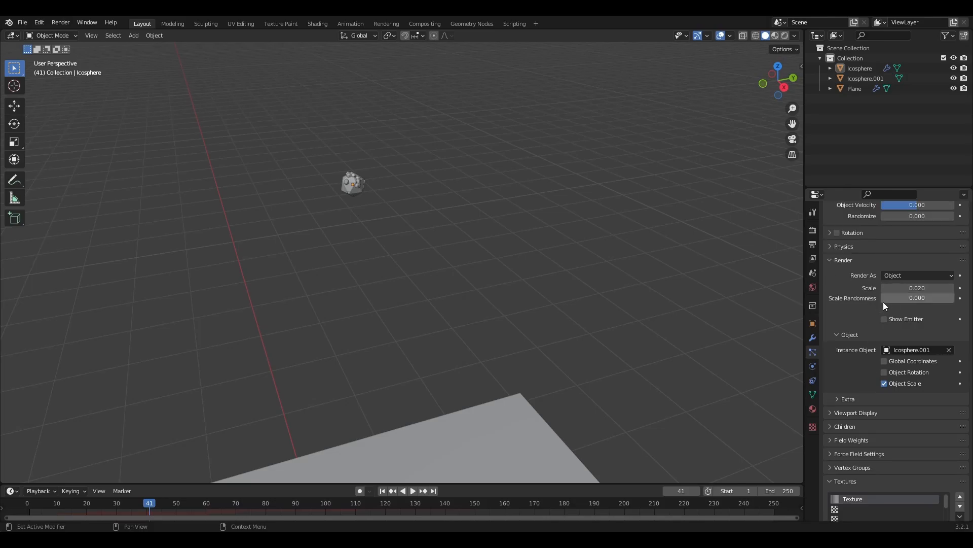
{"action": "scroll", "coordinate": [870, 325], "scroll_direction": "down", "scroll_amount": 3}
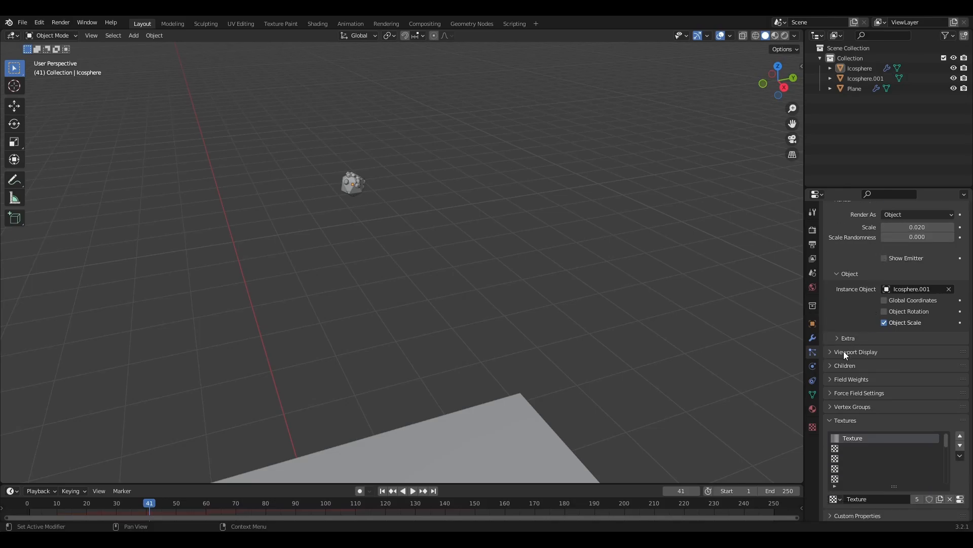
{"action": "left_click", "coordinate": [844, 351]}
{"action": "left_click", "coordinate": [885, 422]}
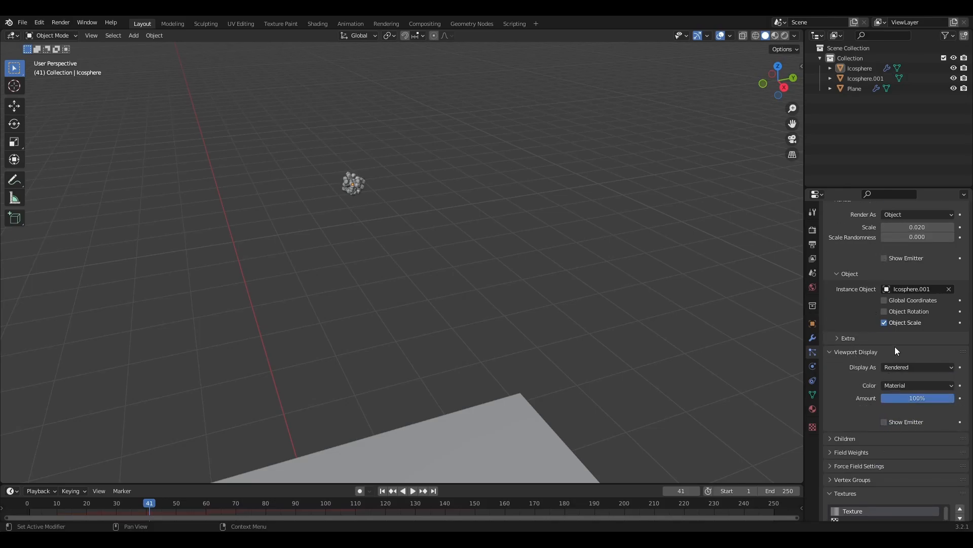
{"action": "scroll", "coordinate": [896, 345], "scroll_direction": "up", "scroll_amount": 15}
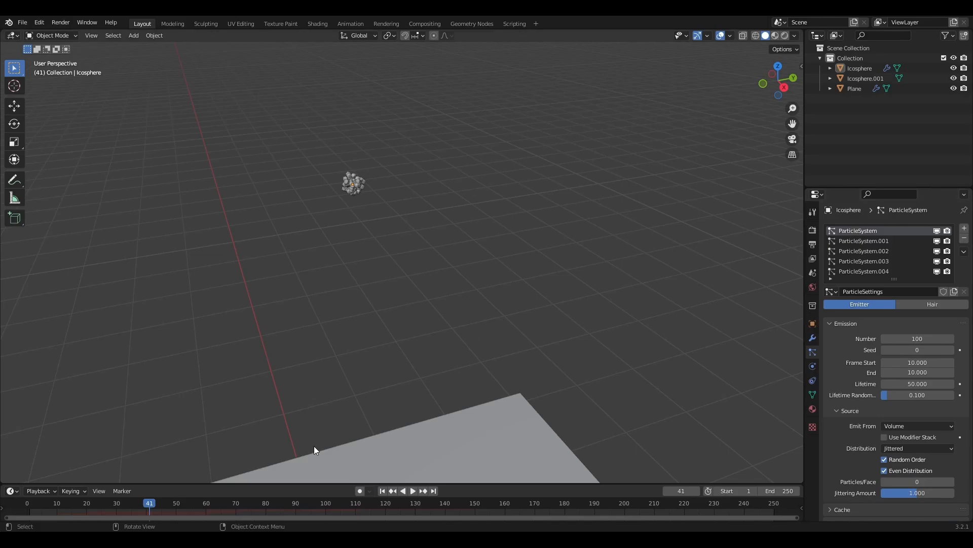
Rewind the animation to frame 0 and add a Path curve at the world origin.
{"action": "left_click_drag", "start_coordinate": [269, 505], "coordinate": [10, 475]}
{"action": "scroll", "coordinate": [445, 243], "scroll_direction": "down", "scroll_amount": 4}
{"action": "scroll", "coordinate": [445, 247], "scroll_direction": "down", "scroll_amount": 3}
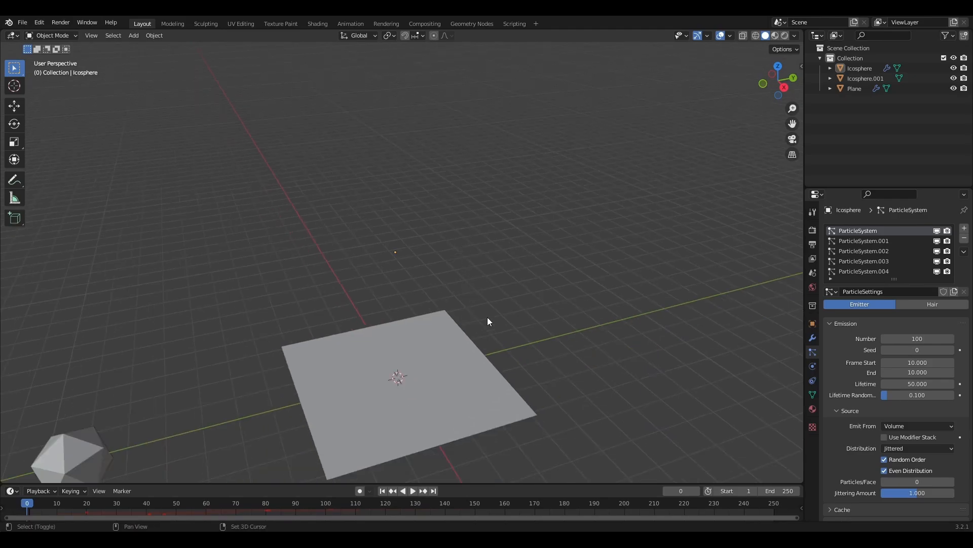
{"action": "mouse_move", "coordinate": [523, 226]}
{"action": "middle_mouse_down", "text": "shift"}
{"action": "mouse_move", "coordinate": [521, 280]}
{"action": "mouse_move", "coordinate": [510, 218]}
{"action": "middle_mouse_up", "text": "shift"}
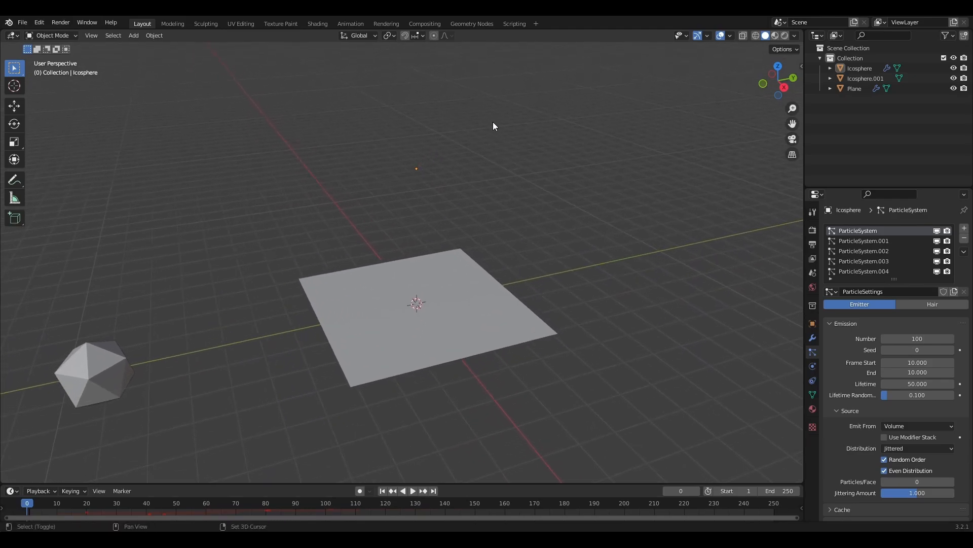
{"action": "key", "text": "shift+a"}
{"action": "mouse_move", "coordinate": [493, 121]}
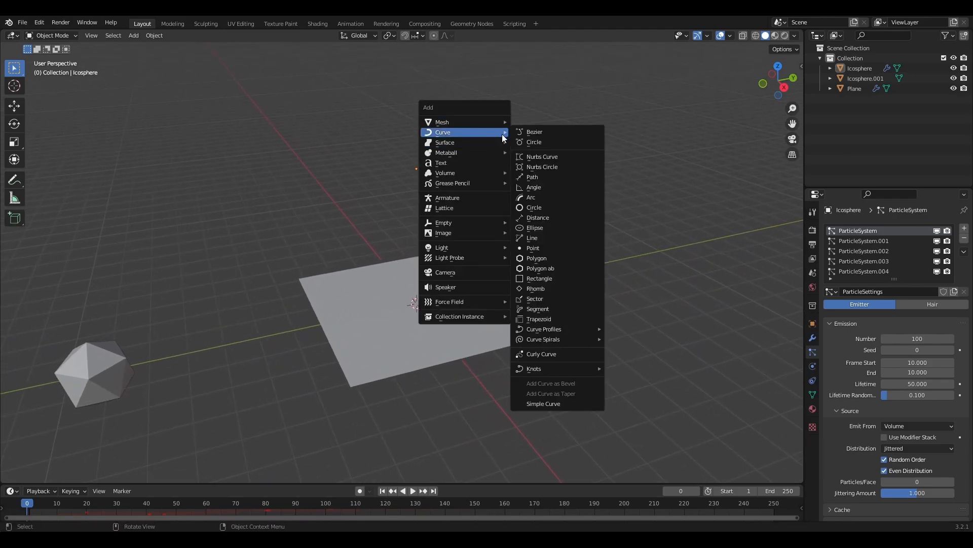
{"action": "left_click", "coordinate": [543, 175]}
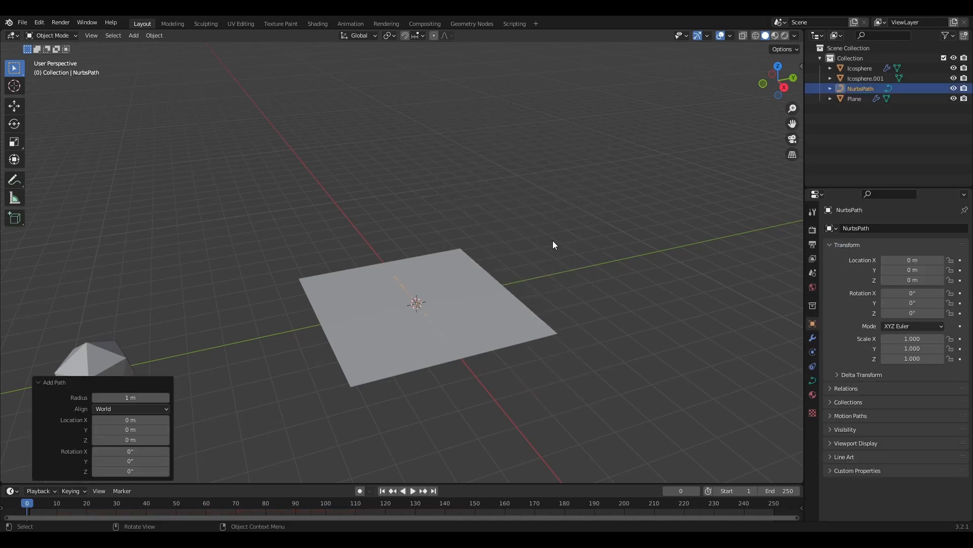
{"action": "middle_click_drag", "start_coordinate": [504, 309], "coordinate": [428, 274]}
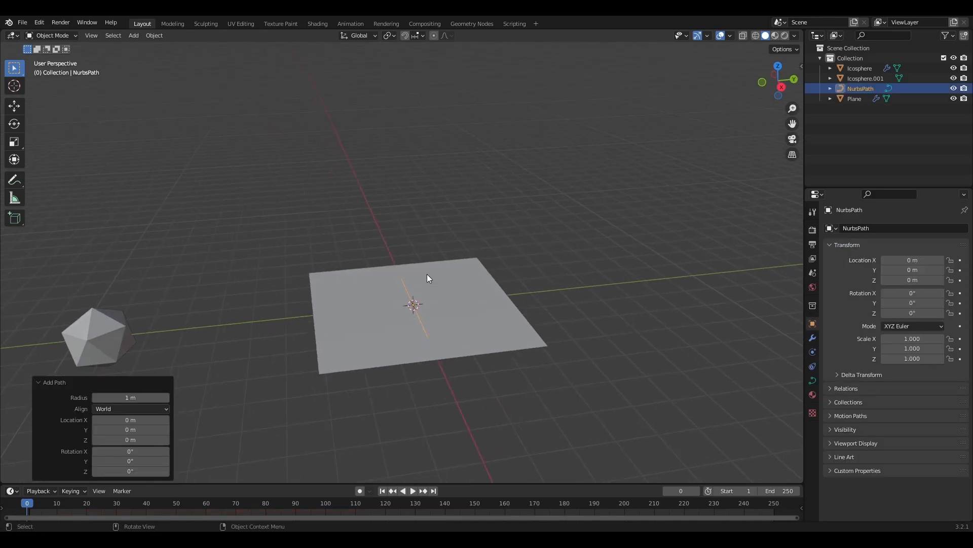
{"action": "key", "text": "Tab"}
{"action": "key", "text": "Tab"}
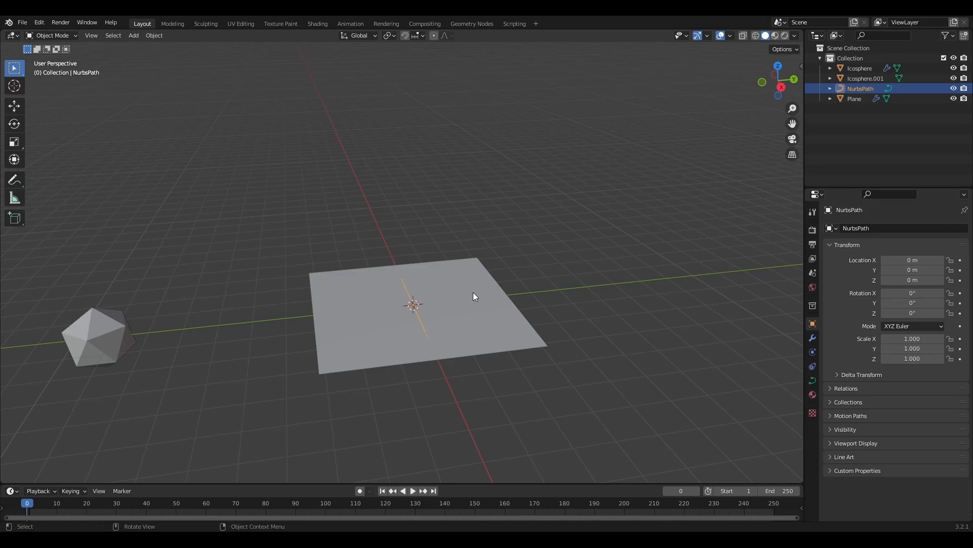
Edit the path in see-through top view, moving its negative-X end point toward positive Y and the neighbouring control point about 1 m in Y.
{"action": "key", "text": "Tab"}
{"action": "left_click", "coordinate": [402, 279]}
{"action": "middle_click_drag", "start_coordinate": [453, 283], "coordinate": [455, 272]}
{"action": "key", "text": "KP_7"}
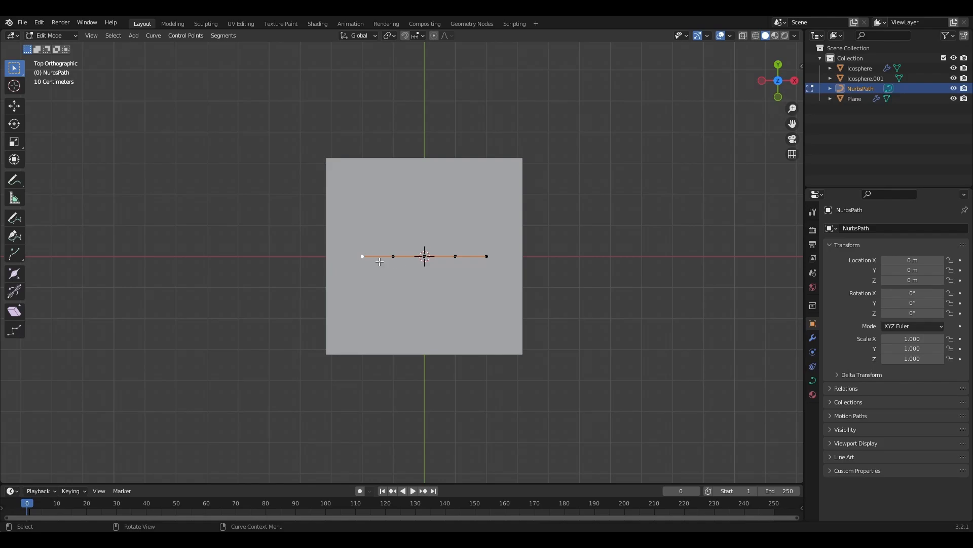
{"action": "key", "text": "alt+z"}
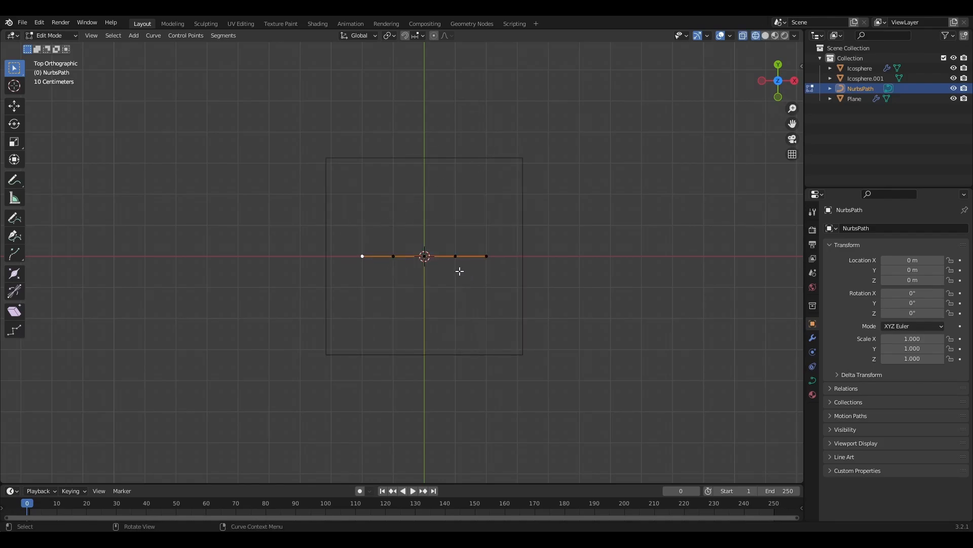
{"action": "key", "text": "g"}
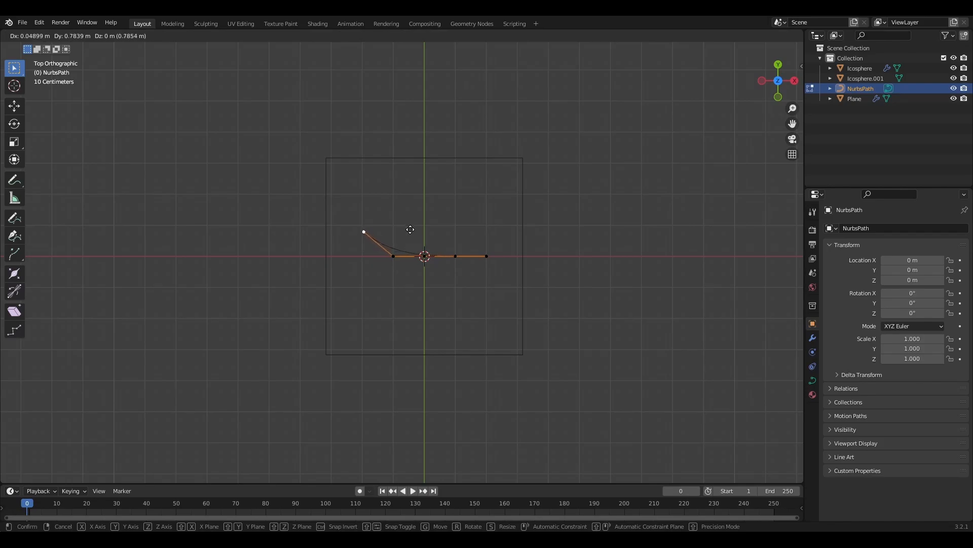
{"action": "left_click", "coordinate": [409, 233]}
{"action": "left_click", "coordinate": [389, 258]}
{"action": "key", "text": "g"}
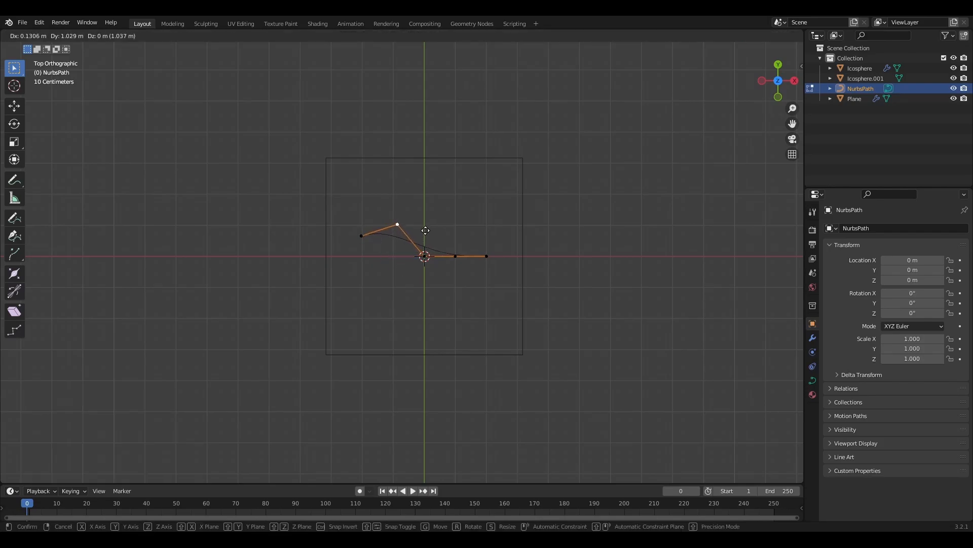
{"action": "left_click", "coordinate": [425, 231]}
Move the path's middle control point about 1.3 m toward negative Y and the fourth point about 0.24 m toward positive Y.
{"action": "left_click", "coordinate": [421, 257]}
{"action": "key", "text": "g"}
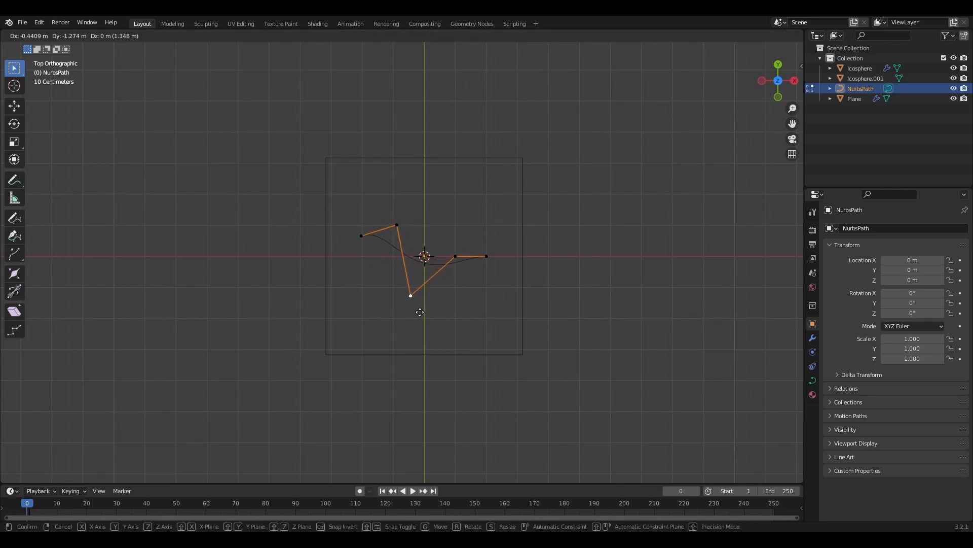
{"action": "left_click", "coordinate": [422, 309]}
{"action": "left_click", "coordinate": [455, 257]}
{"action": "key", "text": "g"}
{"action": "left_click", "coordinate": [465, 259]}
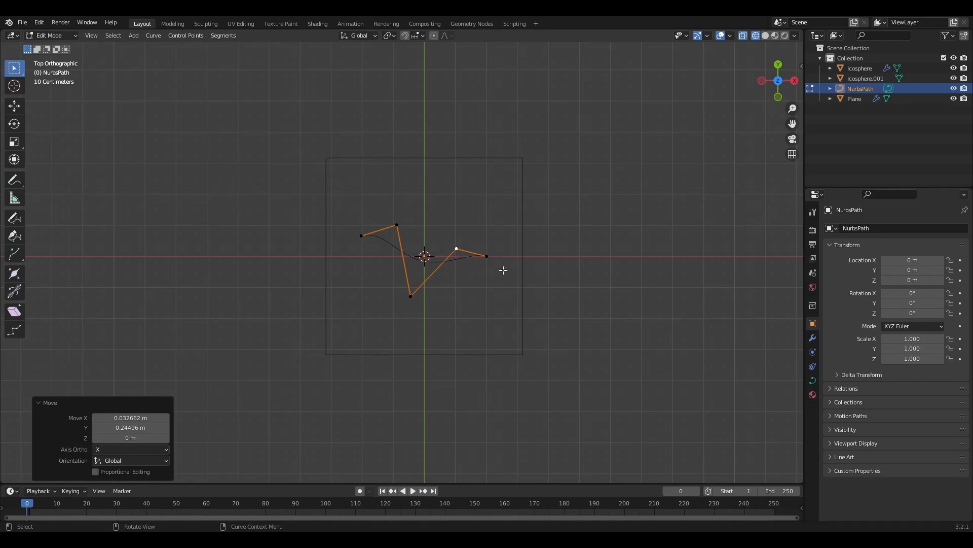
In front view, raise the path's middle control point about 0.62 m, lower the second about 0.46 m and raise the fourth about 0.2 m.
{"action": "key", "text": "KP_1"}
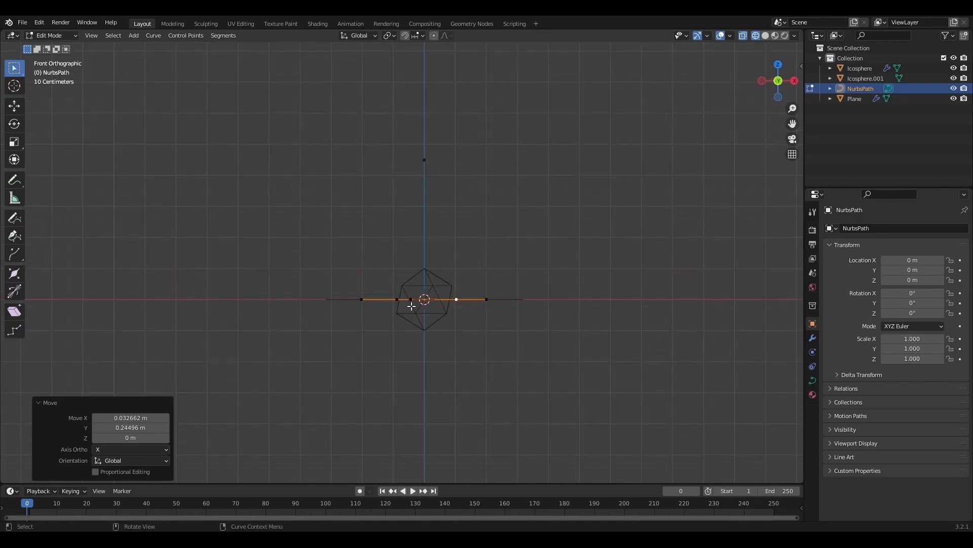
{"action": "left_click", "coordinate": [412, 298]}
{"action": "key", "text": "g"}
{"action": "left_click", "coordinate": [429, 323]}
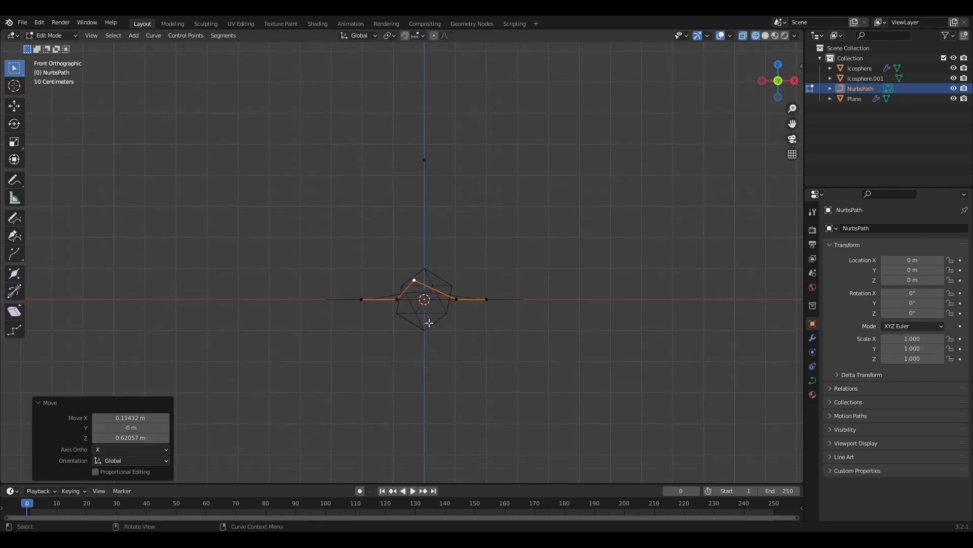
{"action": "left_click", "coordinate": [398, 303]}
{"action": "key", "text": "g"}
{"action": "left_click", "coordinate": [399, 325]}
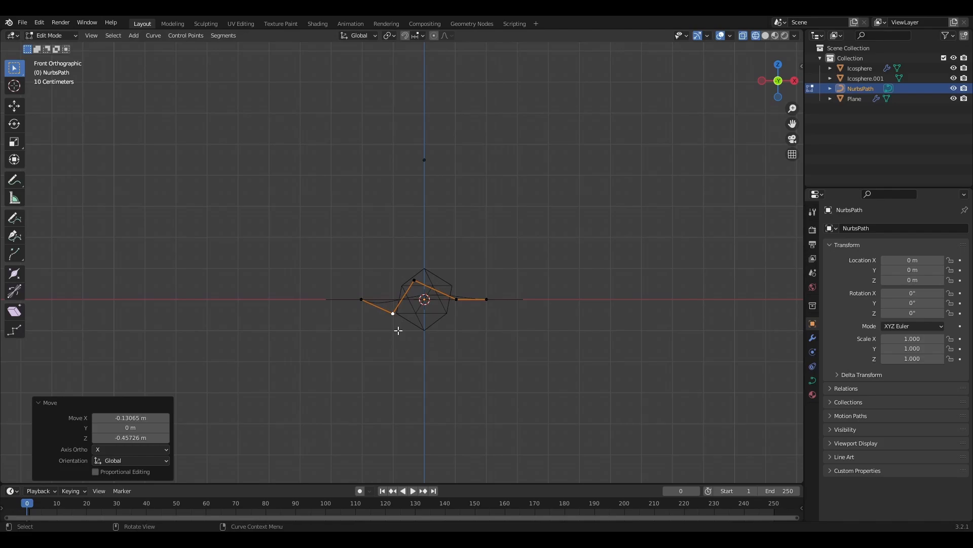
{"action": "left_click", "coordinate": [462, 299]}
{"action": "key", "text": "g"}
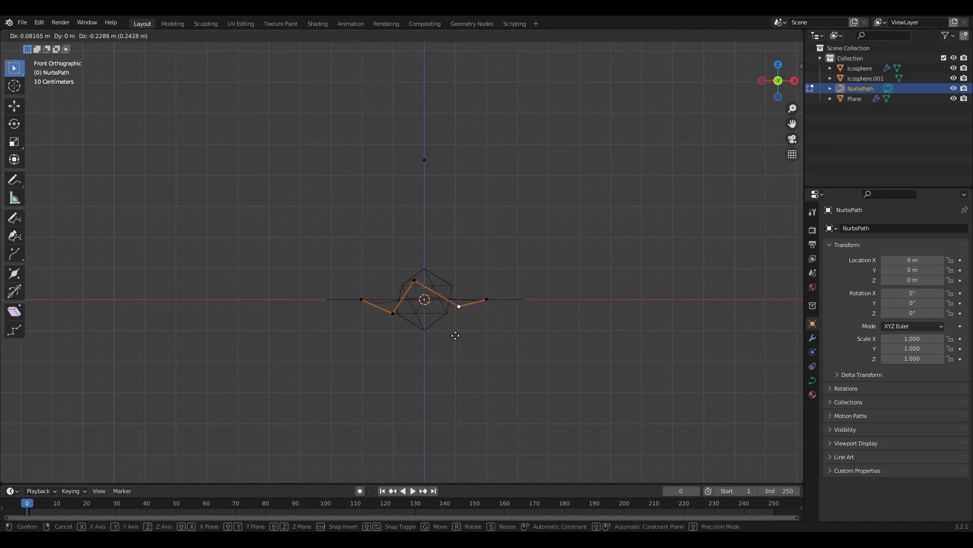
{"action": "left_click", "coordinate": [453, 321]}
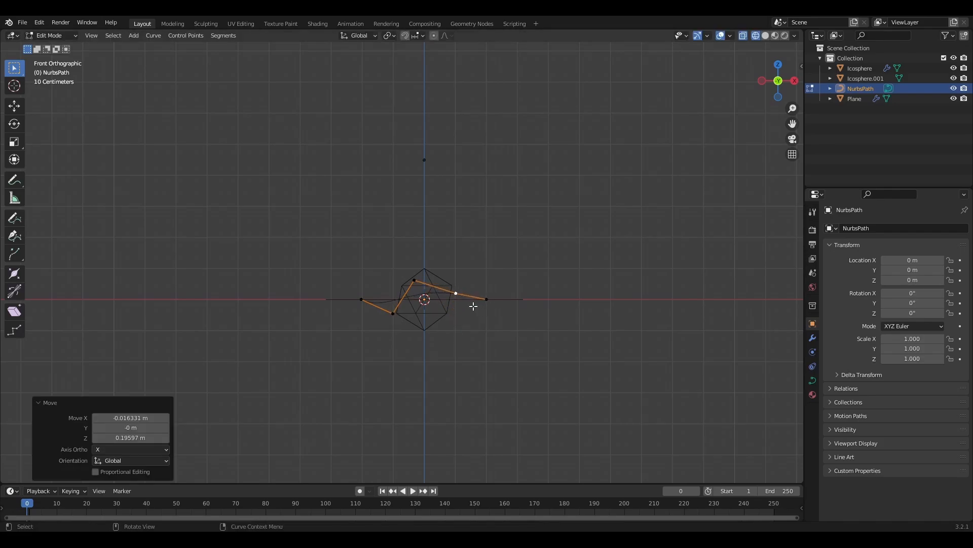
Shift the path's middle control point about 0.21 m toward negative X, readjust the fourth point and return to Object Mode.
{"action": "left_click", "coordinate": [411, 283]}
{"action": "key", "text": "g"}
{"action": "left_click", "coordinate": [427, 318]}
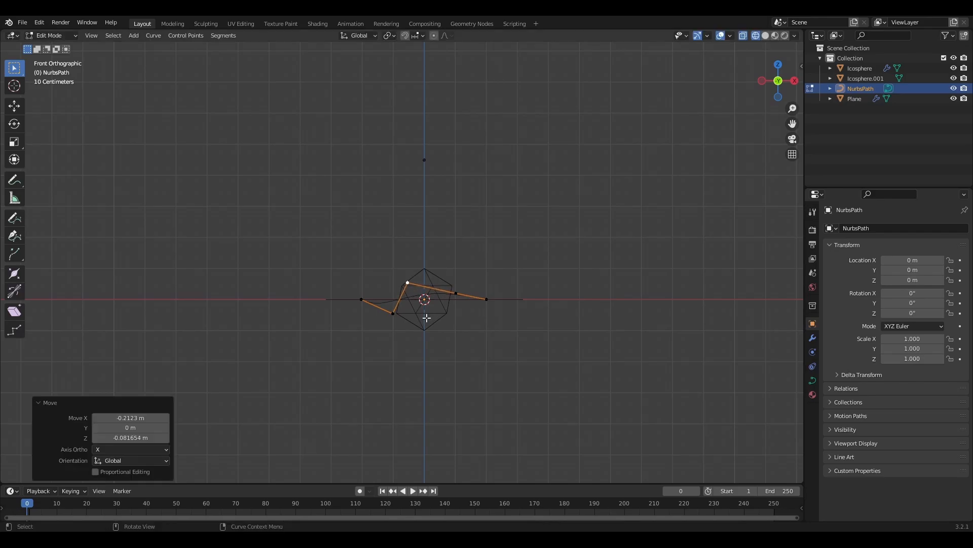
{"action": "left_click", "coordinate": [456, 297]}
{"action": "key", "text": "g"}
{"action": "left_click", "coordinate": [448, 312]}
{"action": "middle_click_drag", "start_coordinate": [480, 332], "coordinate": [506, 271]}
{"action": "key", "text": "Tab"}
Rotate the path 90° about the global Y axis and raise it about 6.46 m along Z, above the emitter.
{"action": "left_click", "coordinate": [400, 328]}
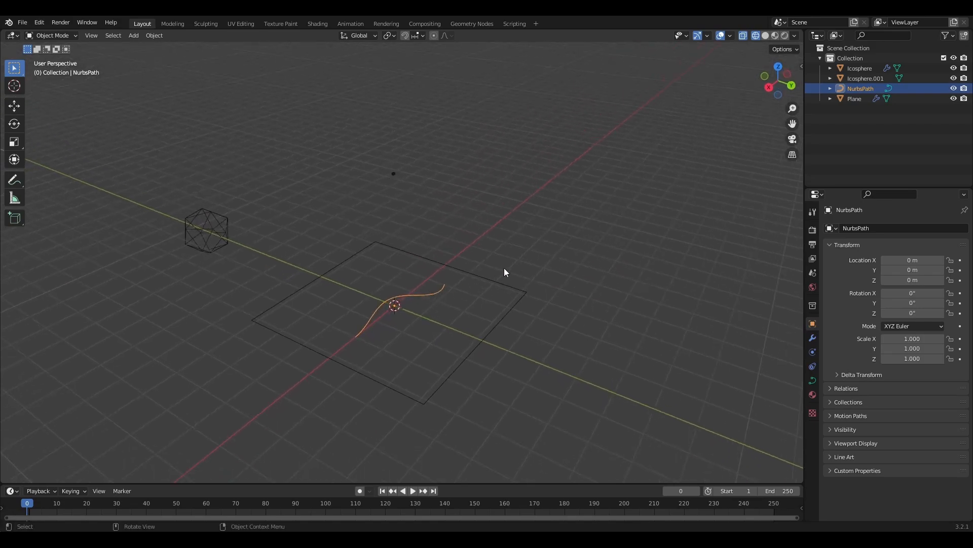
{"action": "type", "text": "ry"}
{"action": "type", "text": "90"}
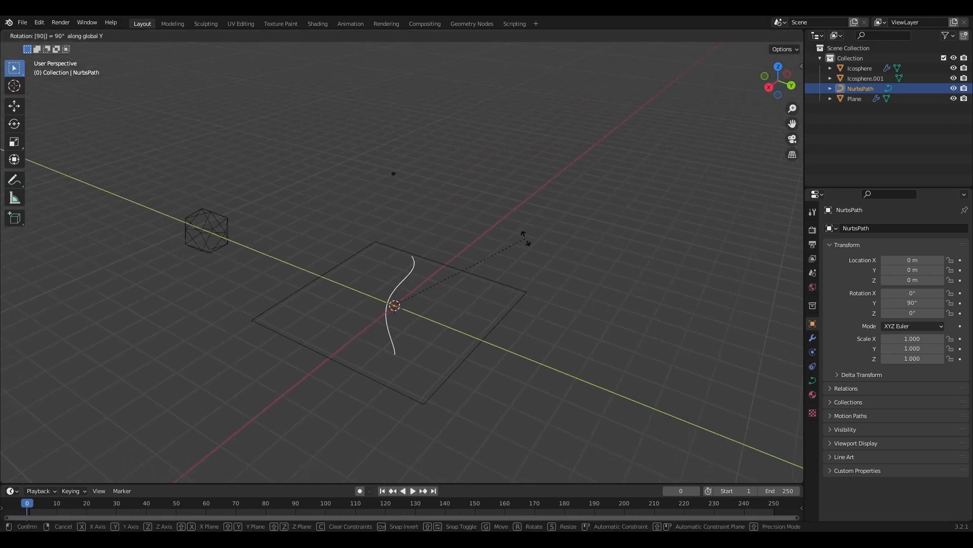
{"action": "key", "text": "Return"}
{"action": "key", "text": "g"}
{"action": "key", "text": "z"}
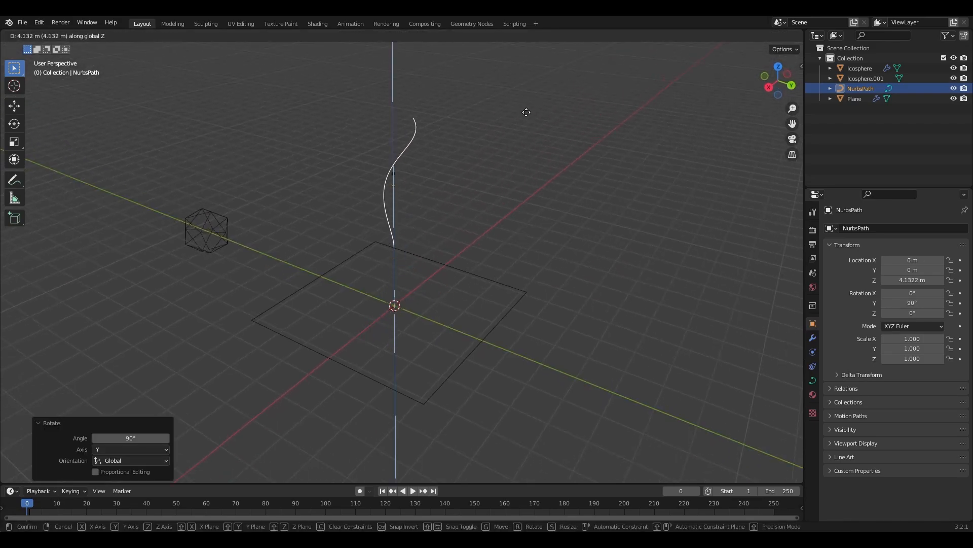
{"action": "left_click", "coordinate": [539, 473]}
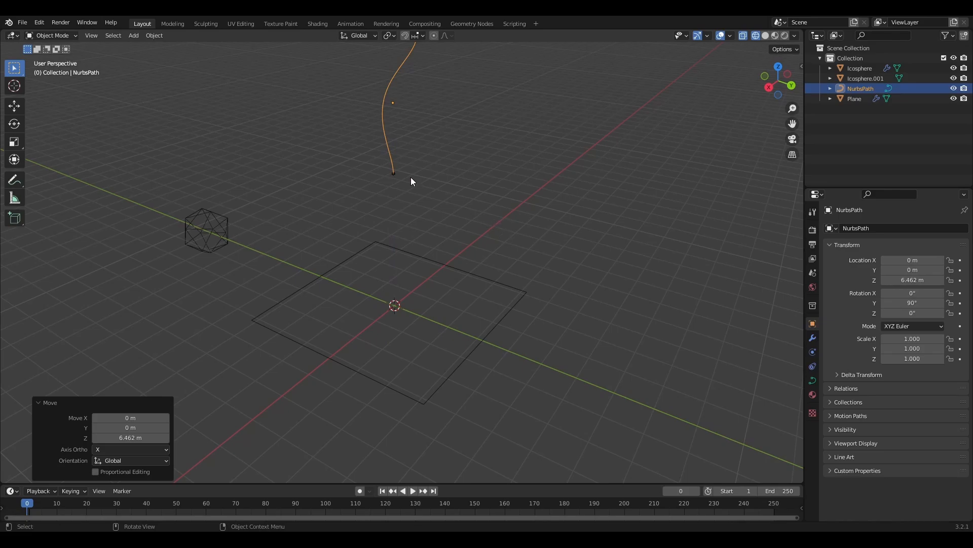
Add the emitter ico sphere to the selection, lower it and the path about 2.4 m along Z, and restore solid shading.
{"action": "middle_click_drag", "start_coordinate": [411, 181], "coordinate": [446, 150]}
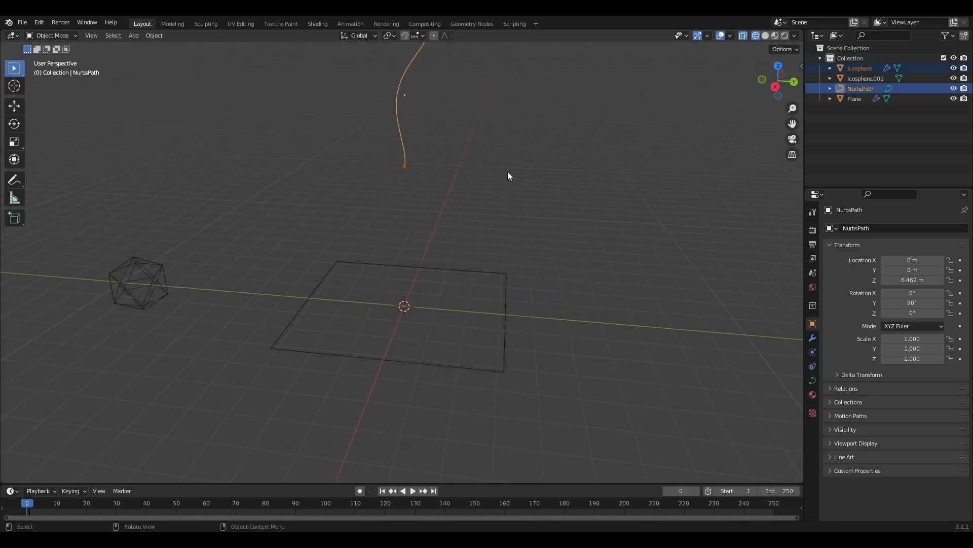
{"action": "key", "text": "g"}
{"action": "key", "text": "z"}
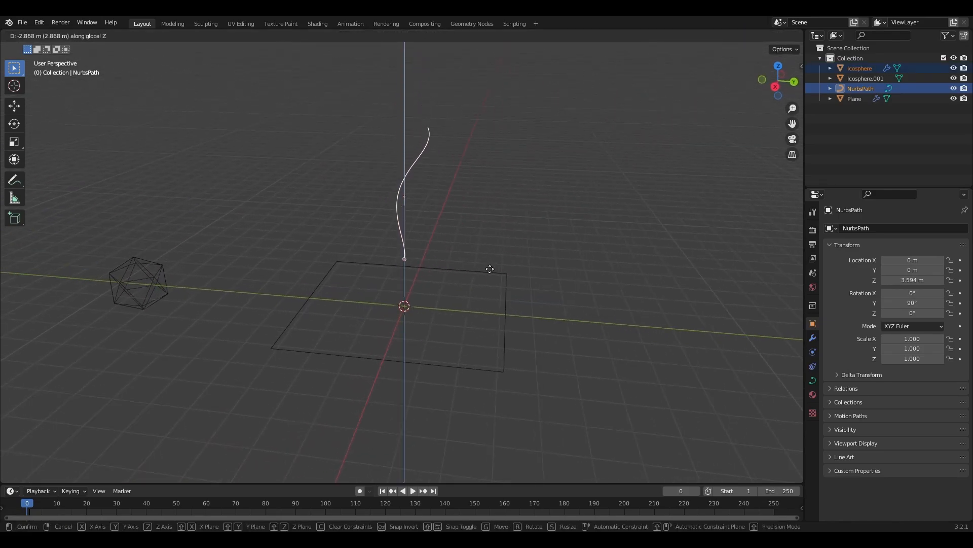
{"action": "left_click", "coordinate": [499, 255]}
{"action": "left_click", "coordinate": [507, 249]}
{"action": "middle_click_drag", "start_coordinate": [515, 241], "coordinate": [562, 221]}
{"action": "key", "text": "shift+z"}
Select the path and set its round Bevel depth to 0.044 m to thicken it into a tube.
{"action": "left_click", "coordinate": [408, 222]}
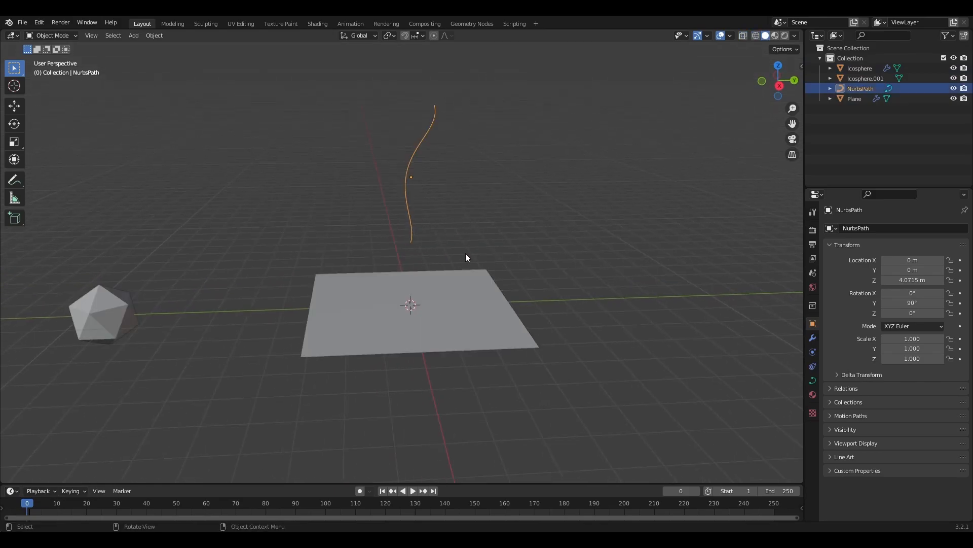
{"action": "left_click", "coordinate": [812, 381]}
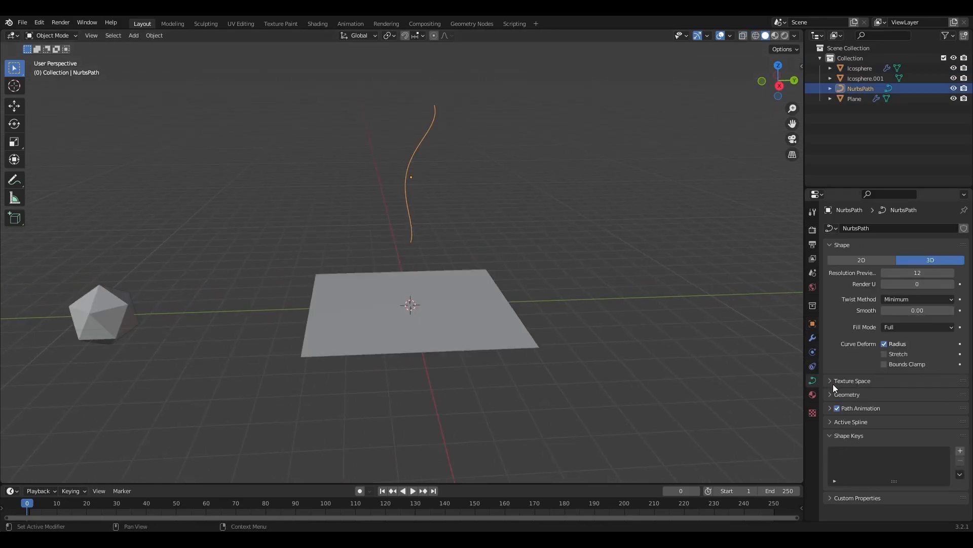
{"action": "left_click", "coordinate": [812, 337]}
{"action": "key", "text": "alt+a"}
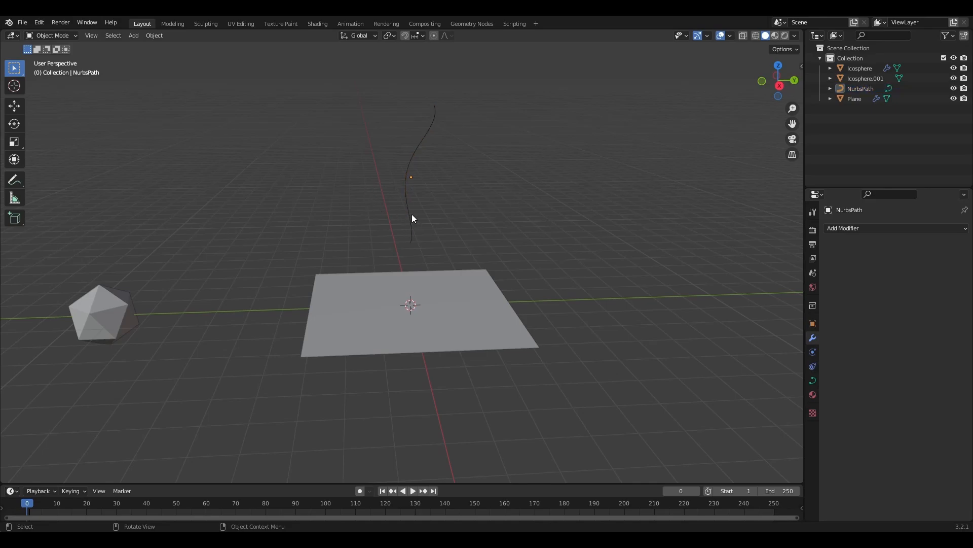
{"action": "left_click", "coordinate": [413, 215]}
{"action": "left_click", "coordinate": [812, 380]}
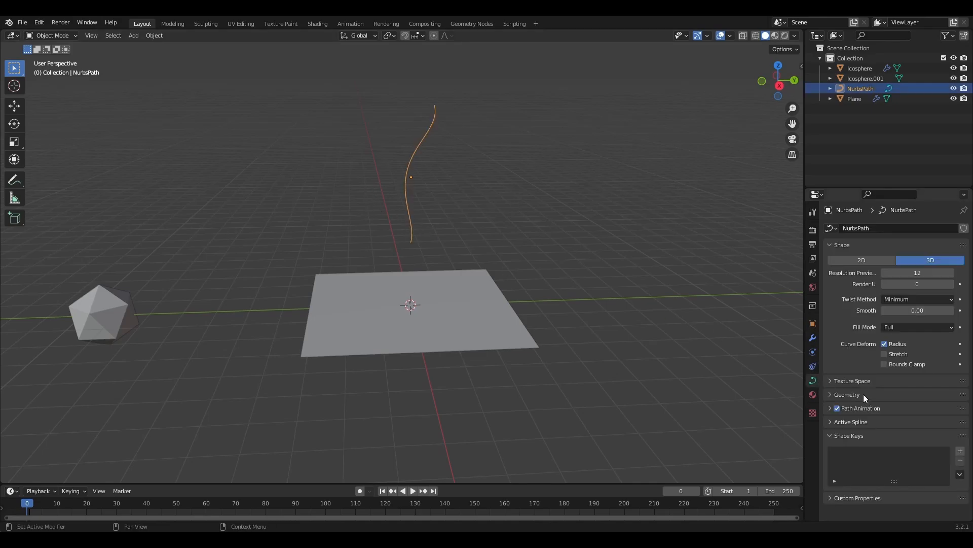
{"action": "left_click", "coordinate": [861, 394]}
{"action": "scroll", "coordinate": [900, 361], "scroll_direction": "down", "scroll_amount": 5}
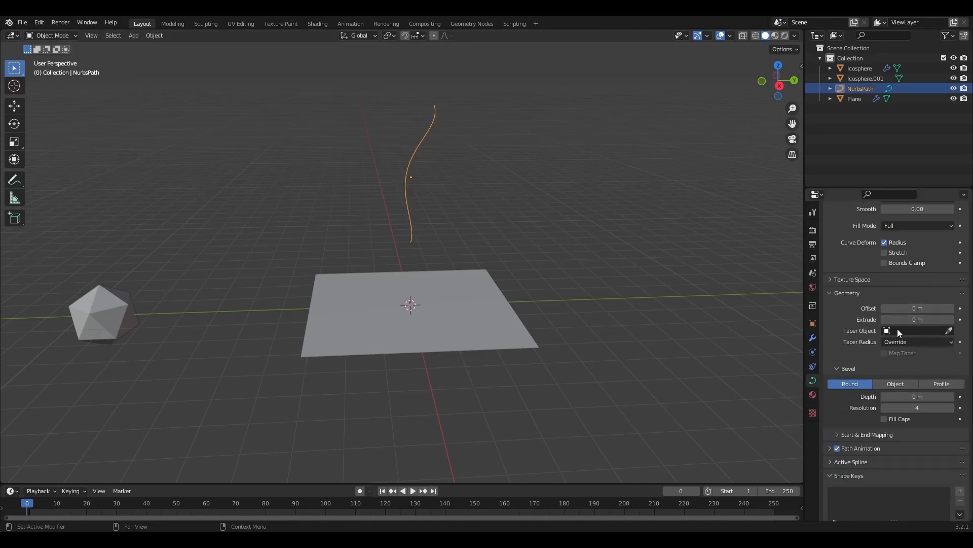
{"action": "mouse_move", "coordinate": [917, 396]}
{"action": "left_mouse_down"}
{"action": "mouse_move", "coordinate": [948, 396]}
{"action": "mouse_move", "coordinate": [937, 396]}
{"action": "left_mouse_up"}
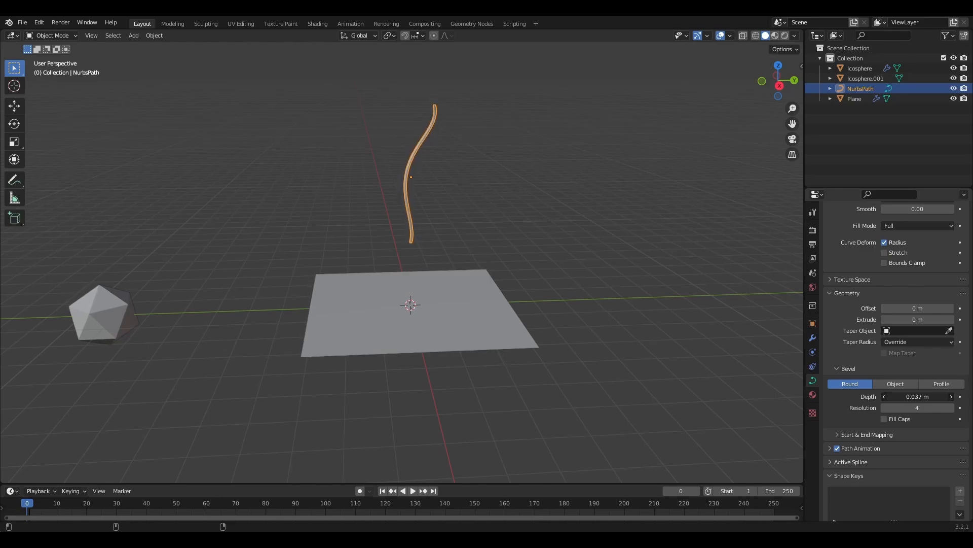
{"action": "left_click", "coordinate": [587, 249]}
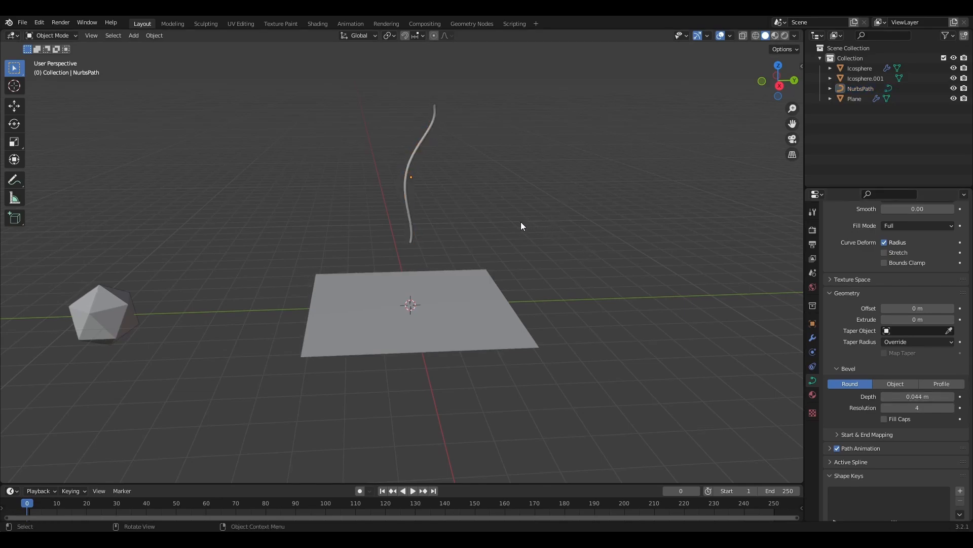
{"action": "middle_click_drag", "start_coordinate": [521, 226], "coordinate": [485, 198]}
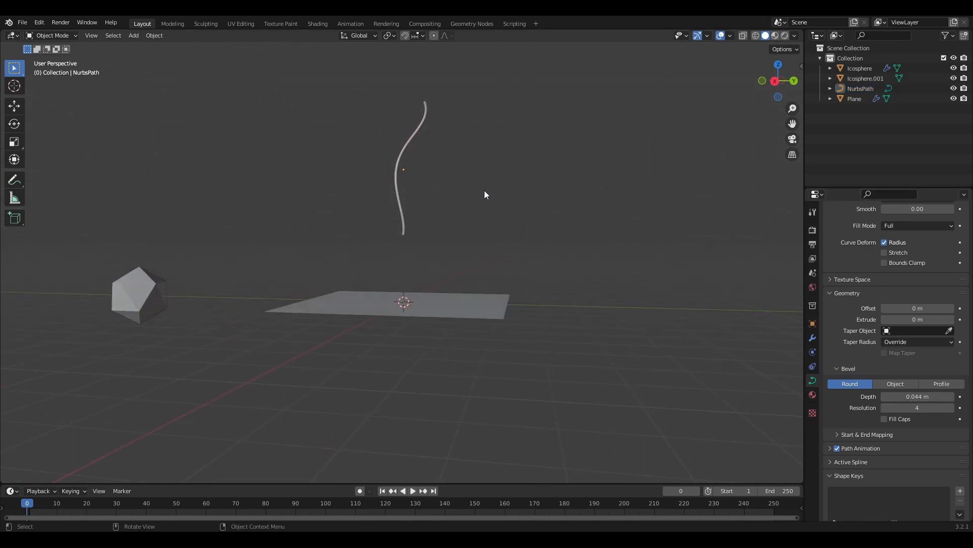
Turn on Fill Caps for the path's bevel and play the animation to check the bursts at the tube's lower end.
{"action": "left_click", "coordinate": [892, 420]}
{"action": "scroll", "coordinate": [391, 202], "scroll_direction": "up", "scroll_amount": 10}
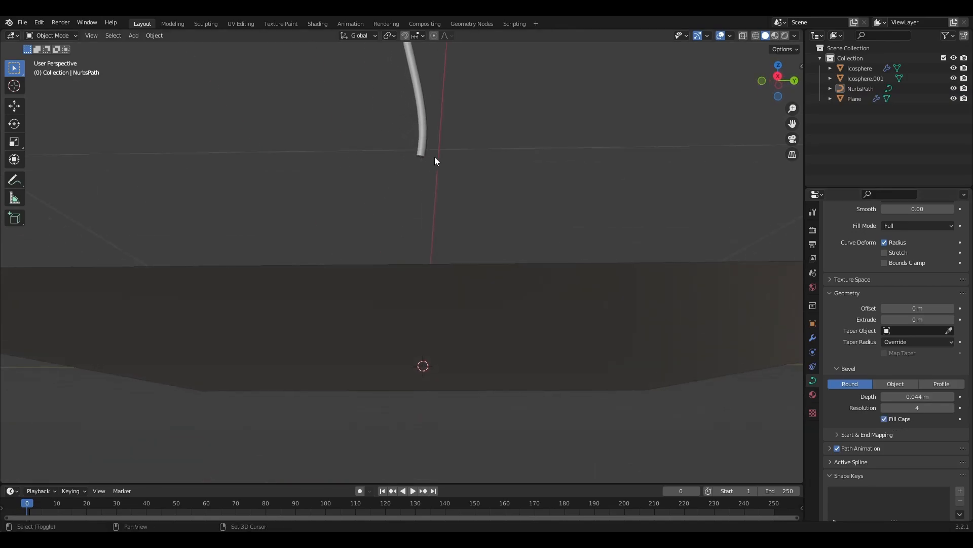
{"action": "middle_click_drag", "start_coordinate": [435, 161], "coordinate": [411, 319], "text": "shift"}
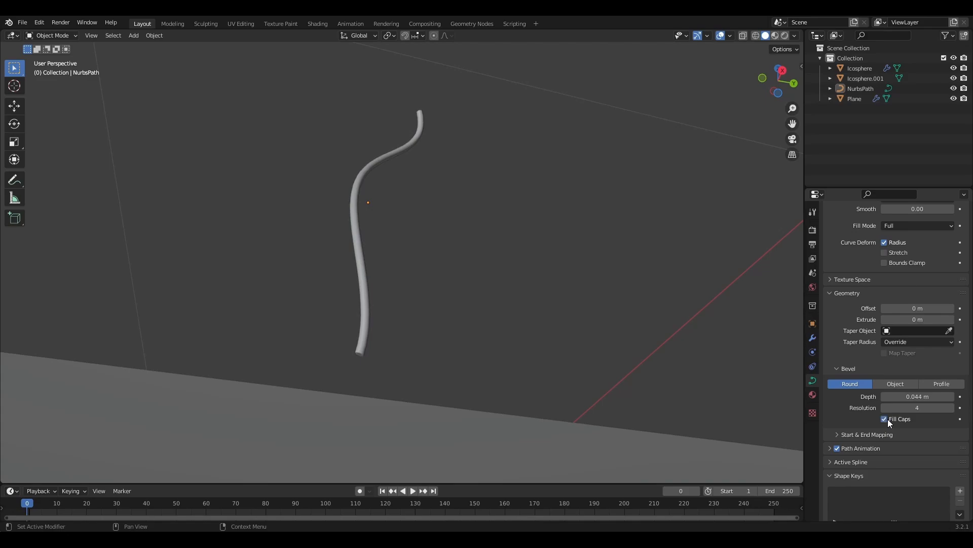
{"action": "middle_click_drag", "start_coordinate": [532, 318], "coordinate": [511, 362]}
{"action": "scroll", "coordinate": [509, 356], "scroll_direction": "down", "scroll_amount": 6}
{"action": "middle_click_drag", "start_coordinate": [532, 327], "coordinate": [592, 309], "text": "shift"}
{"action": "scroll", "coordinate": [592, 309], "scroll_direction": "up", "scroll_amount": 4}
{"action": "key", "text": "space"}
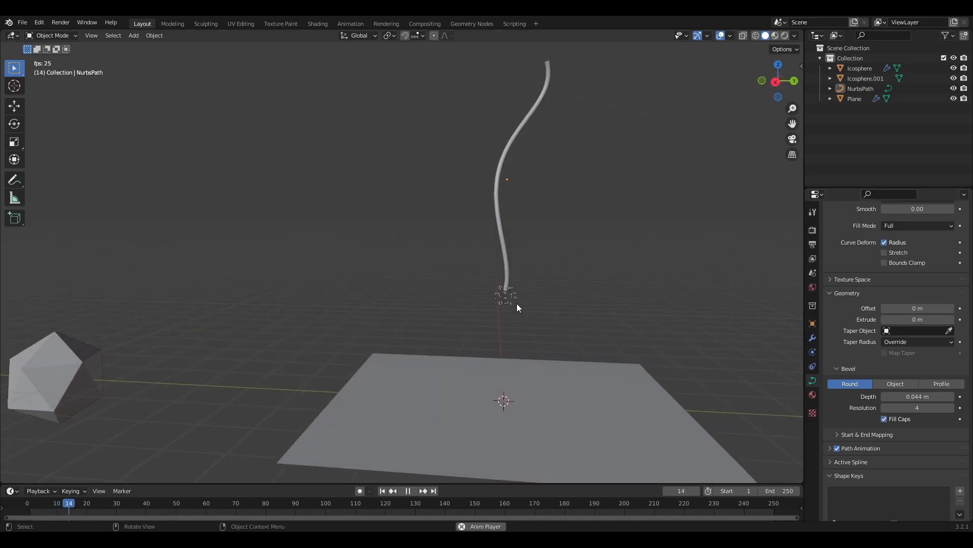
Stop the playback and raise the tube path about 0.06 m along Z, slightly above the emitter.
{"action": "key", "text": "space"}
{"action": "left_click", "coordinate": [513, 271]}
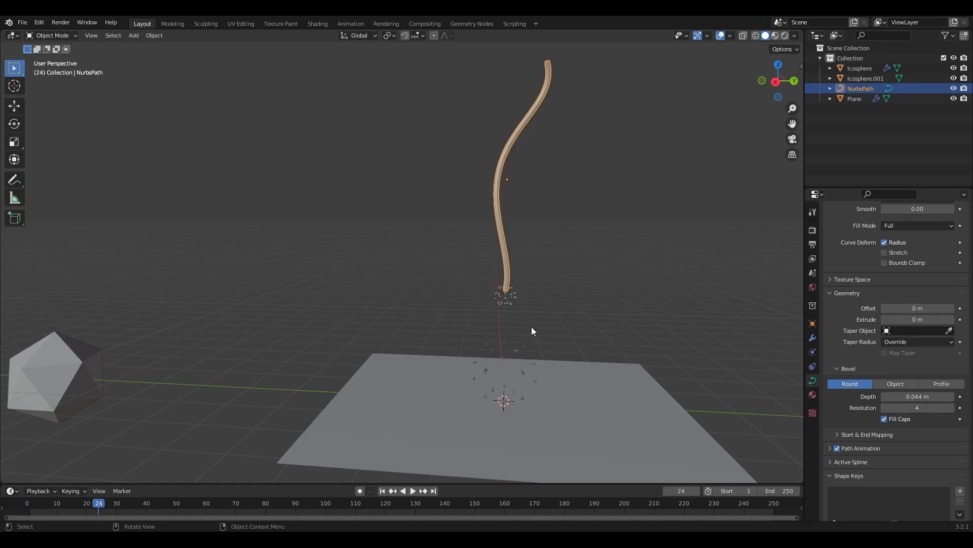
{"action": "key", "text": "g"}
{"action": "key", "text": "z"}
{"action": "left_click", "coordinate": [551, 293]}
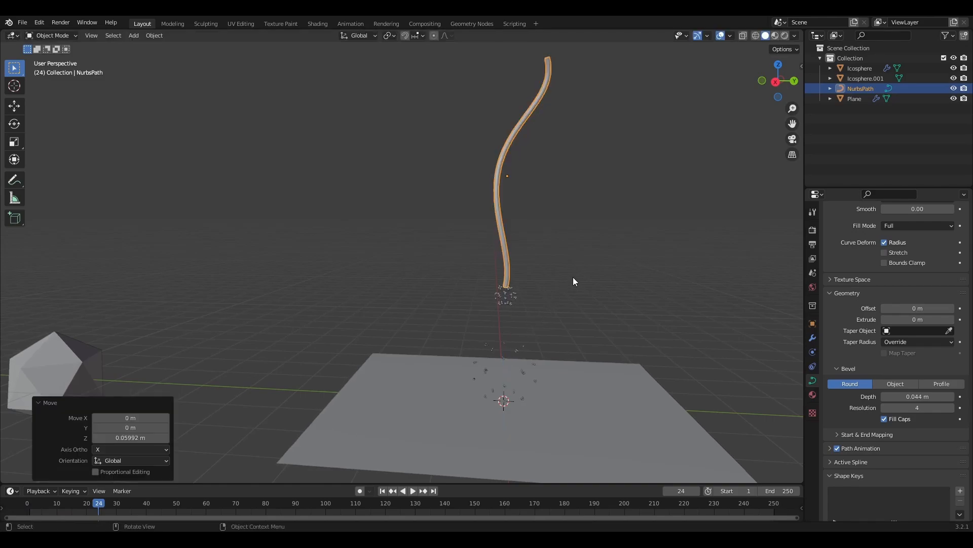
{"action": "left_click", "coordinate": [573, 277]}
Identify the emitter at the tube's lower end and scrub back to frame 18 to inspect the shape of the first burst.
{"action": "middle_click_drag", "start_coordinate": [517, 331], "coordinate": [518, 269], "text": "shift"}
{"action": "left_click", "coordinate": [518, 271]}
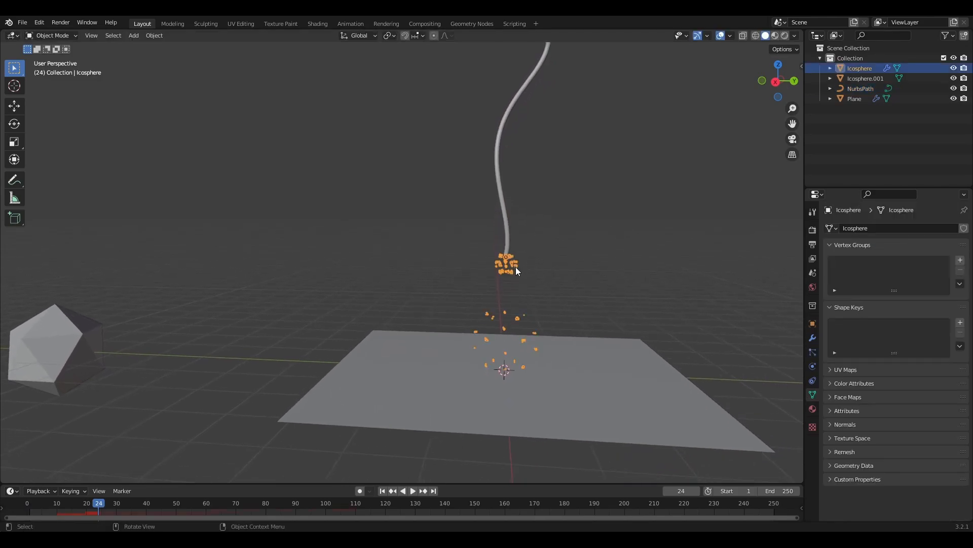
{"action": "left_click", "coordinate": [551, 276]}
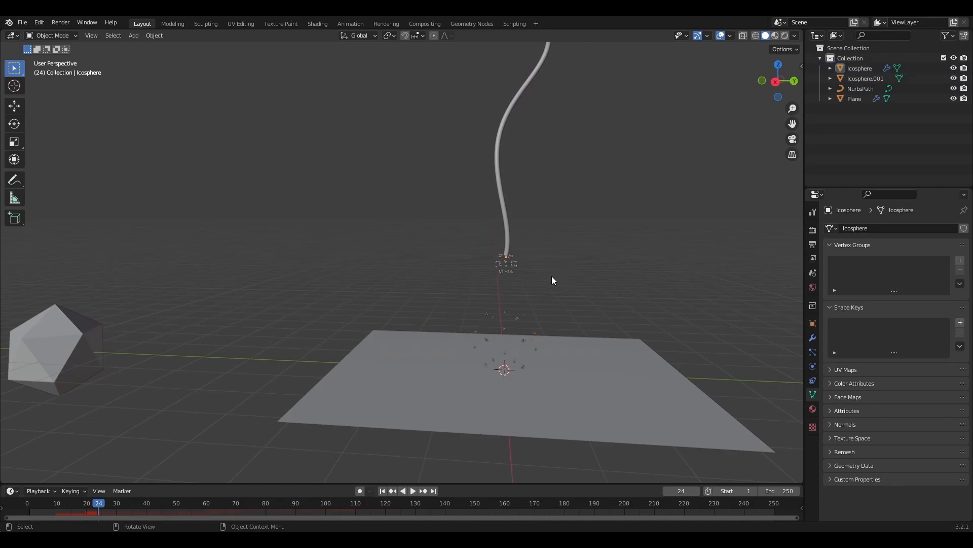
{"action": "left_click_drag", "start_coordinate": [102, 502], "coordinate": [80, 502]}
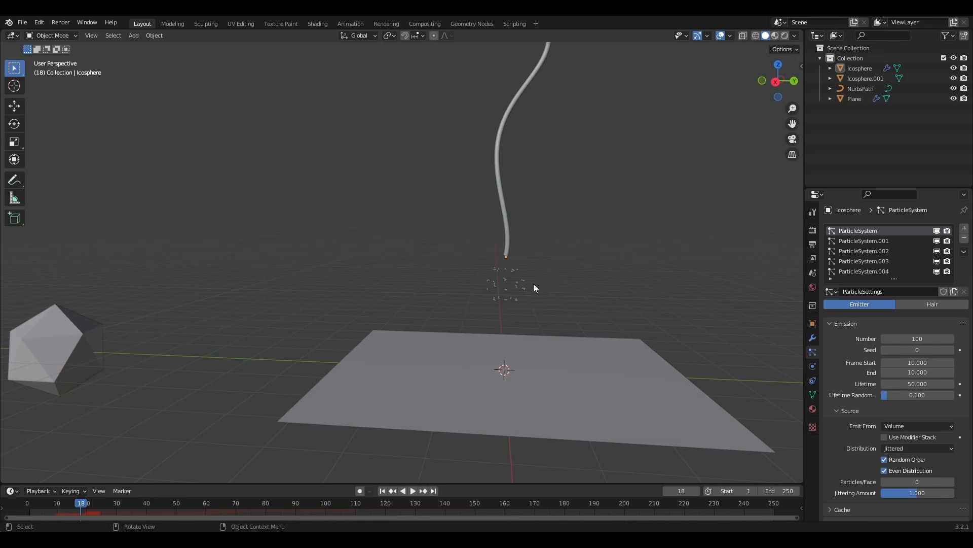
Select the emitter ico sphere and set the velocity Randomize of its first particle system to 0.4.
{"action": "left_click", "coordinate": [519, 289]}
{"action": "scroll", "coordinate": [913, 393], "scroll_direction": "down", "scroll_amount": 14}
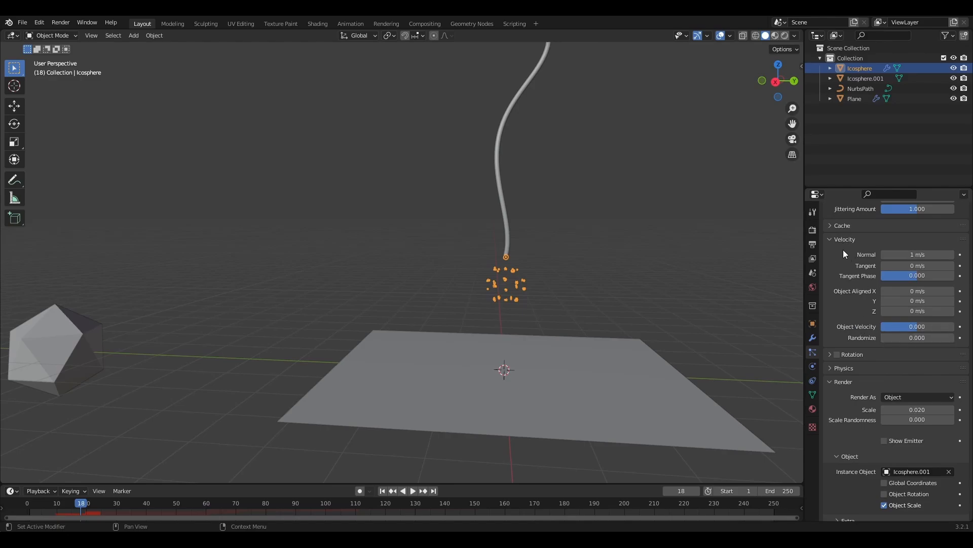
{"action": "left_click_drag", "start_coordinate": [908, 337], "coordinate": [919, 338]}
{"action": "left_click", "coordinate": [904, 338]}
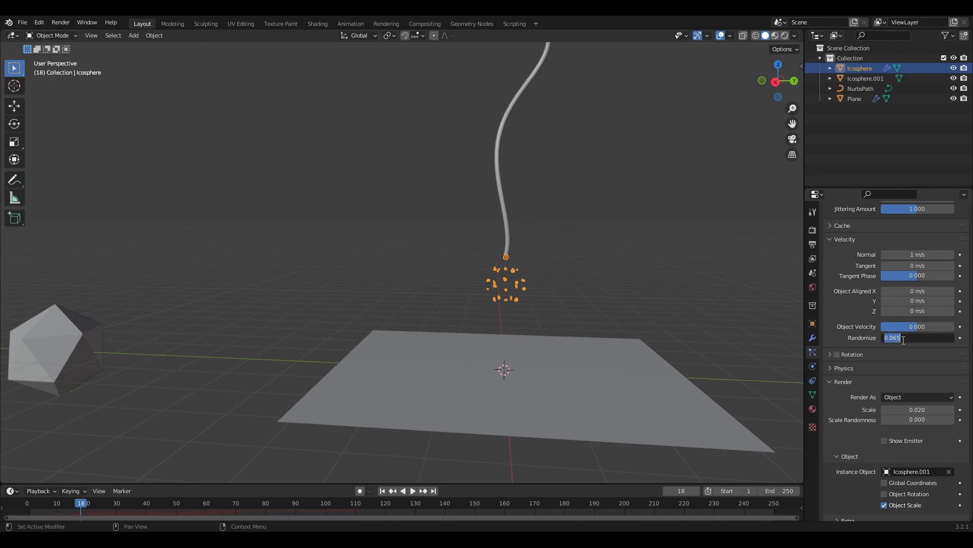
{"action": "type", "text": "0.4"}
{"action": "key", "text": "Return"}
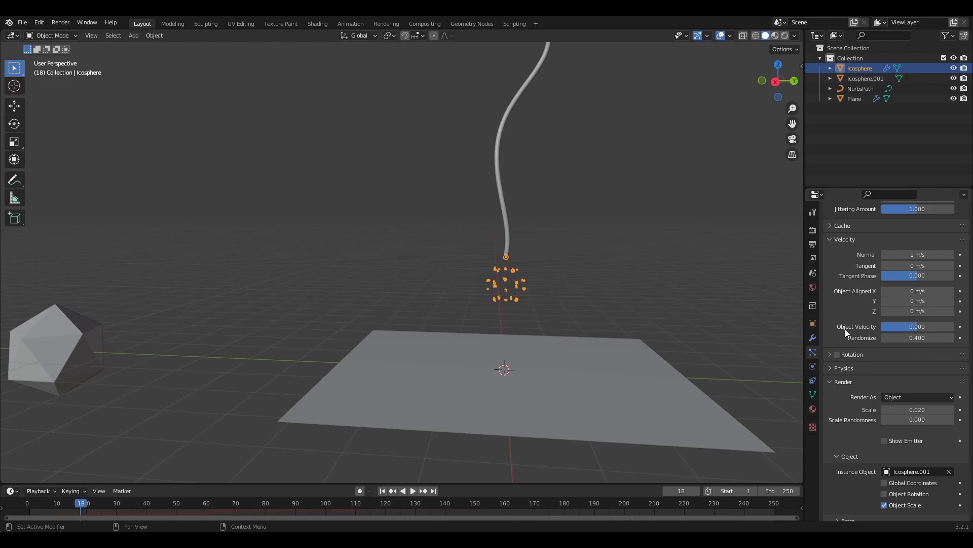
{"action": "left_click", "coordinate": [916, 337]}
{"action": "key", "text": "Return"}
Set the velocity Randomize of ParticleSystem.001 to 0.4.
{"action": "scroll", "coordinate": [931, 327], "scroll_direction": "up", "scroll_amount": 12}
{"action": "left_click", "coordinate": [866, 240]}
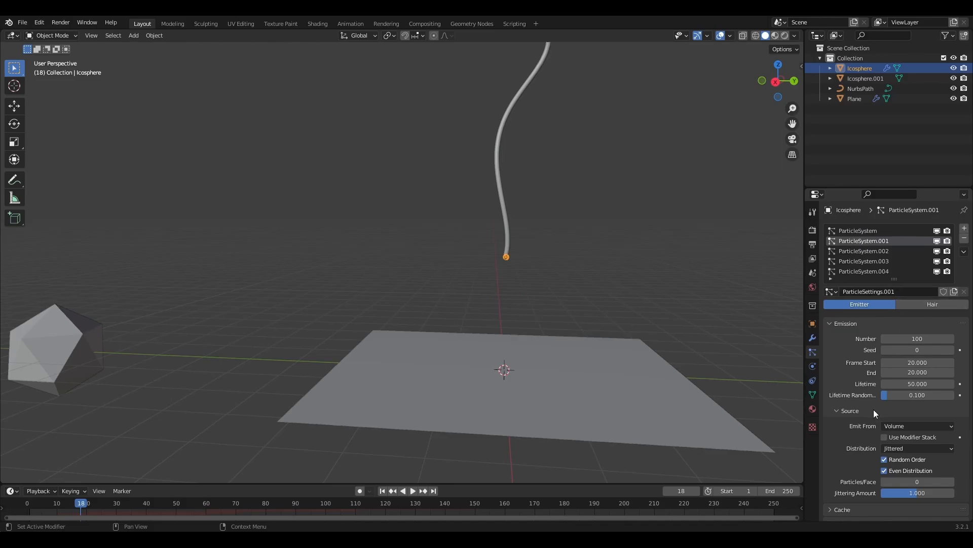
{"action": "scroll", "coordinate": [874, 409], "scroll_direction": "down", "scroll_amount": 15}
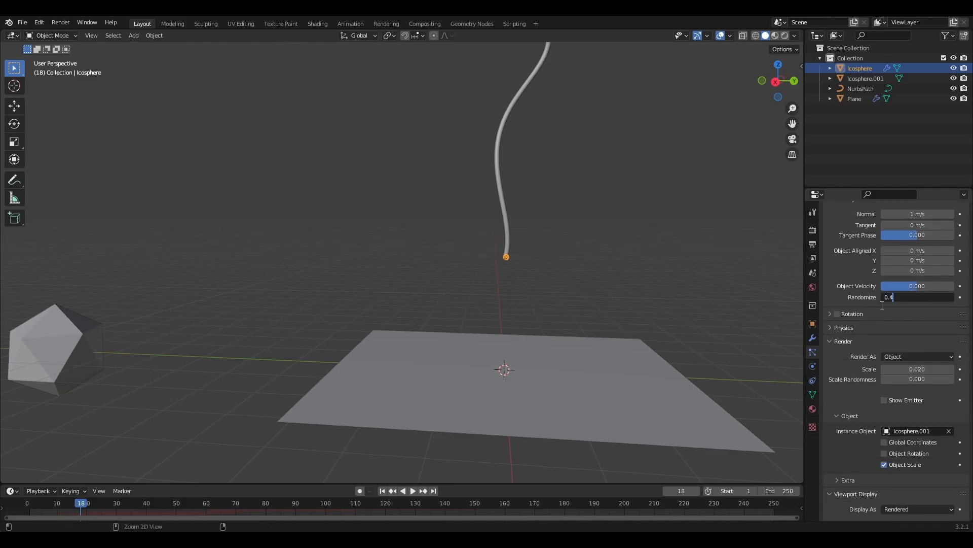
{"action": "scroll", "coordinate": [910, 304], "scroll_direction": "up", "scroll_amount": 10}
{"action": "scroll", "coordinate": [909, 311], "scroll_direction": "up", "scroll_amount": 3}
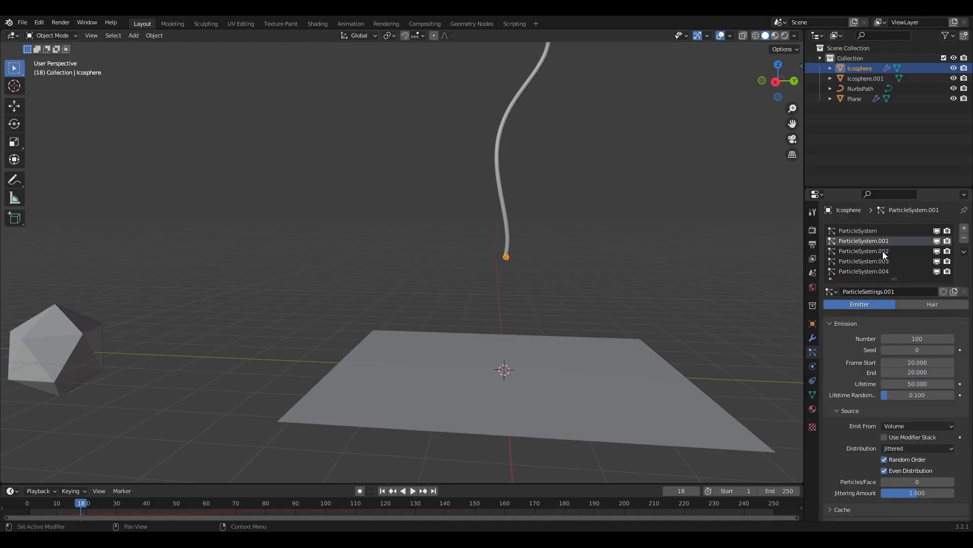
Set the velocity Randomize to 0.4 for the remaining particle systems, ParticleSystem.002 through ParticleSystem.004.
{"action": "scroll", "coordinate": [854, 391], "scroll_direction": "down", "scroll_amount": 12}
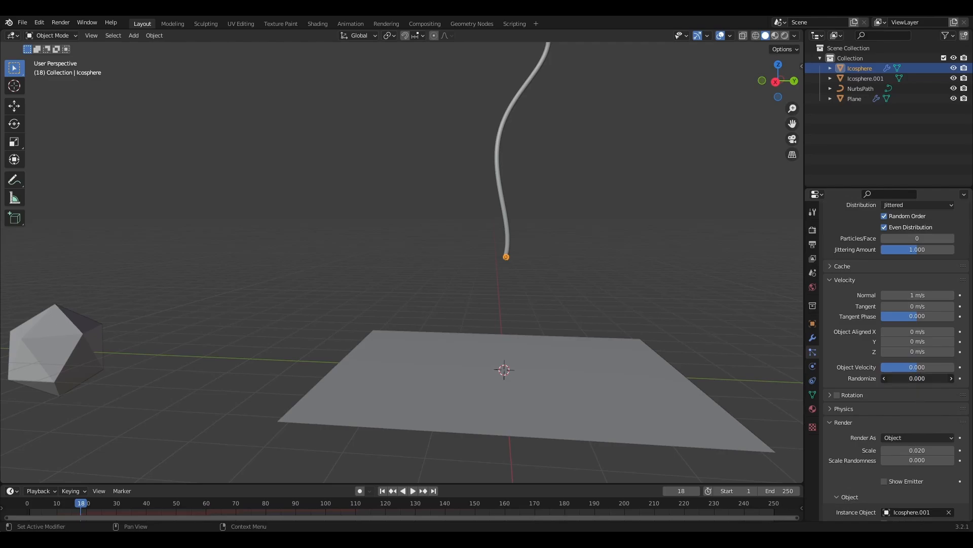
{"action": "scroll", "coordinate": [929, 293], "scroll_direction": "up", "scroll_amount": 12}
{"action": "scroll", "coordinate": [927, 476], "scroll_direction": "down", "scroll_amount": 8}
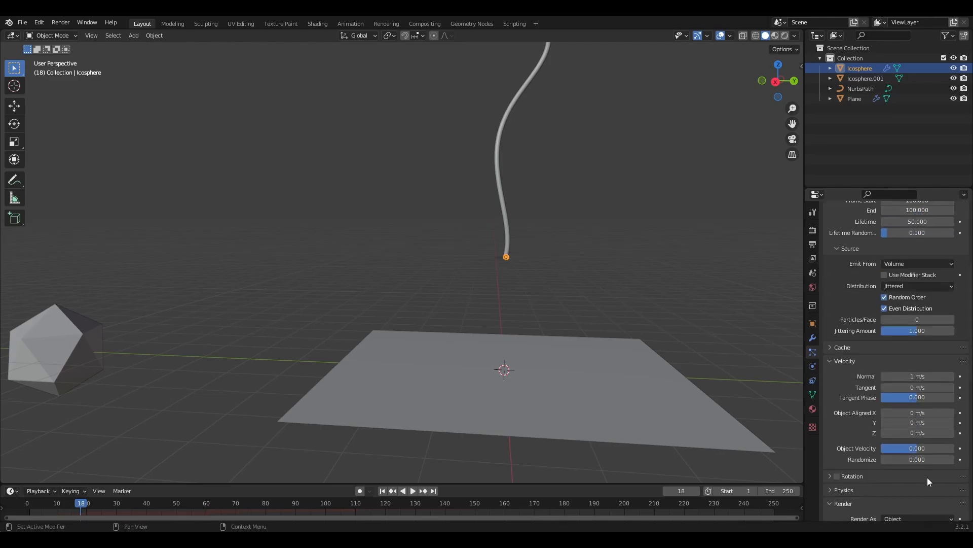
{"action": "scroll", "coordinate": [927, 477], "scroll_direction": "down", "scroll_amount": 1}
{"action": "scroll", "coordinate": [924, 352], "scroll_direction": "up", "scroll_amount": 8}
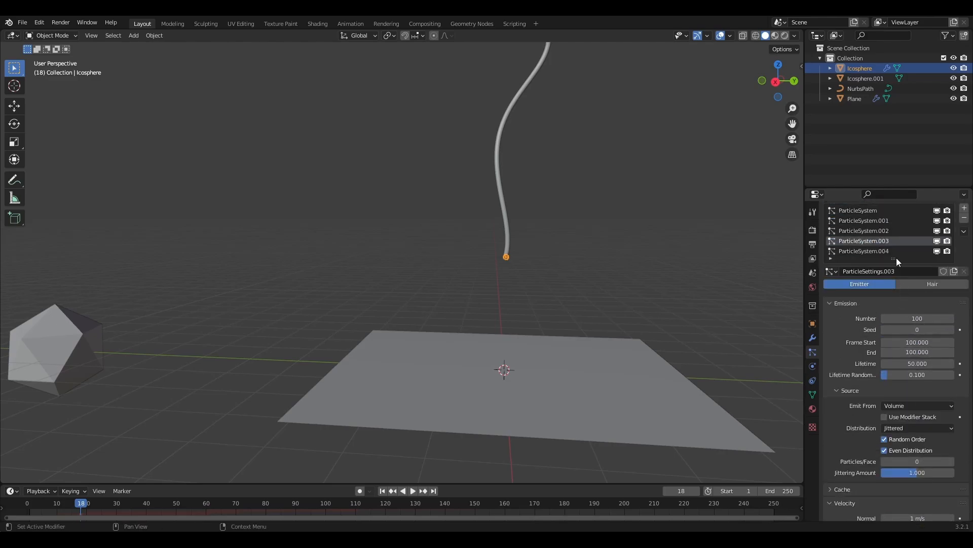
{"action": "scroll", "coordinate": [872, 251], "scroll_direction": "down", "scroll_amount": 8}
{"action": "left_click", "coordinate": [923, 439]}
{"action": "type", "text": "0.4"}
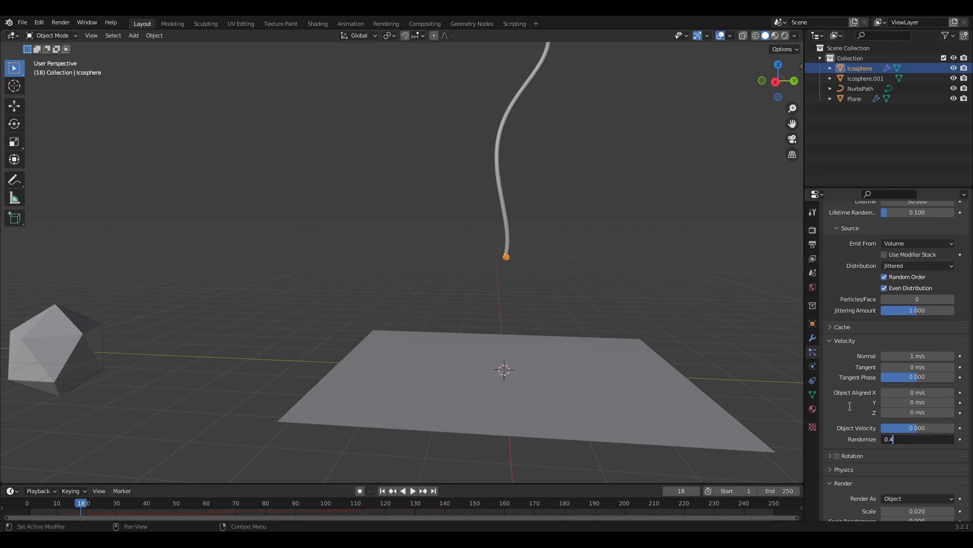
{"action": "key", "text": "Return"}
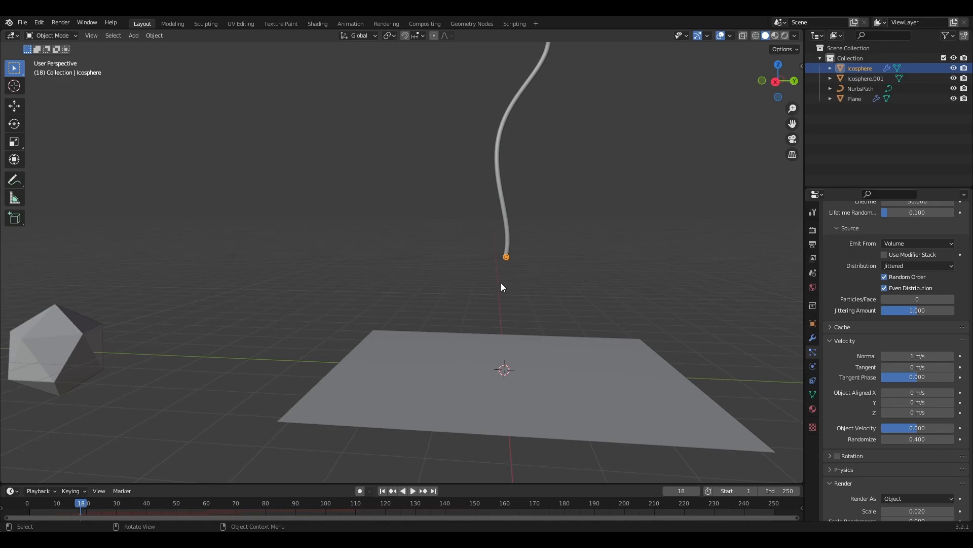
Play the animation from the start to check the randomized bursts hitting the plane, and return to frame 1.
{"action": "left_click_drag", "start_coordinate": [45, 503], "coordinate": [27, 503]}
{"action": "key", "text": "space"}
{"action": "left_click", "coordinate": [637, 265]}
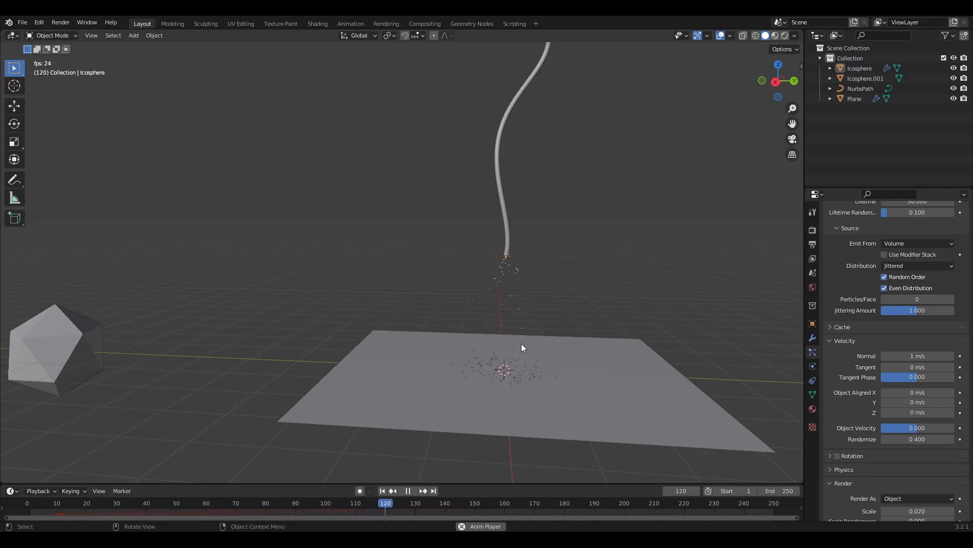
{"action": "key", "text": "space"}
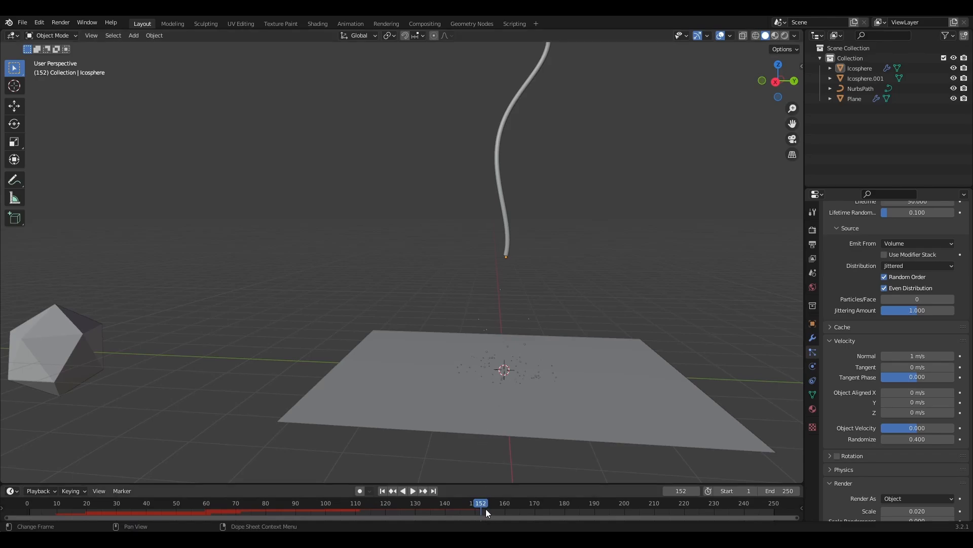
{"action": "left_click_drag", "start_coordinate": [481, 502], "coordinate": [32, 488]}
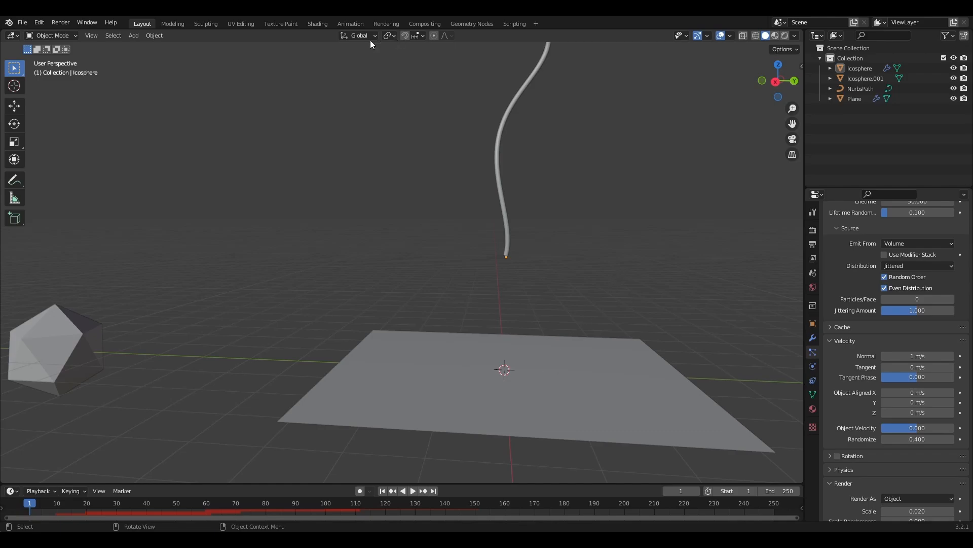
Switch to the Shading workspace and give the collision plane a new material with a very dark grey base color.
{"action": "left_click", "coordinate": [318, 23]}
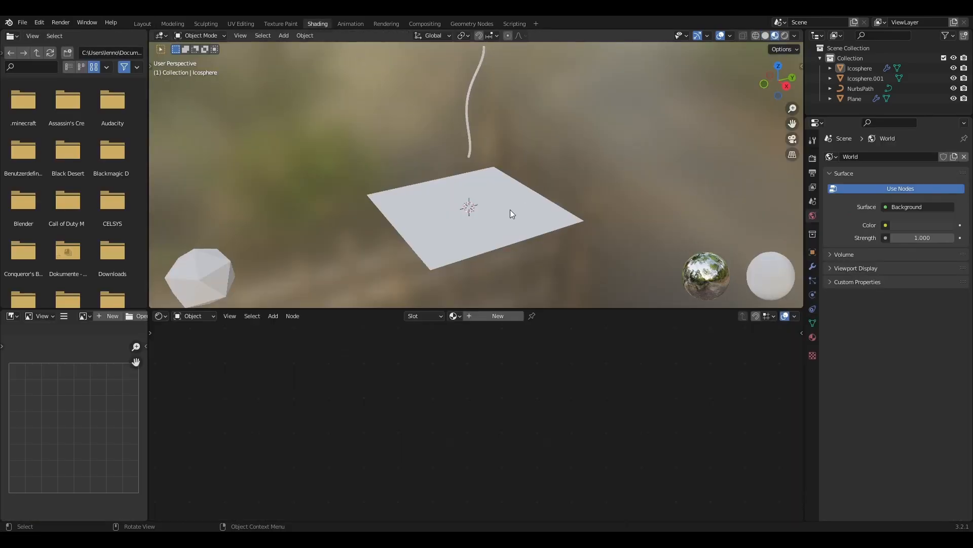
{"action": "left_click", "coordinate": [529, 212]}
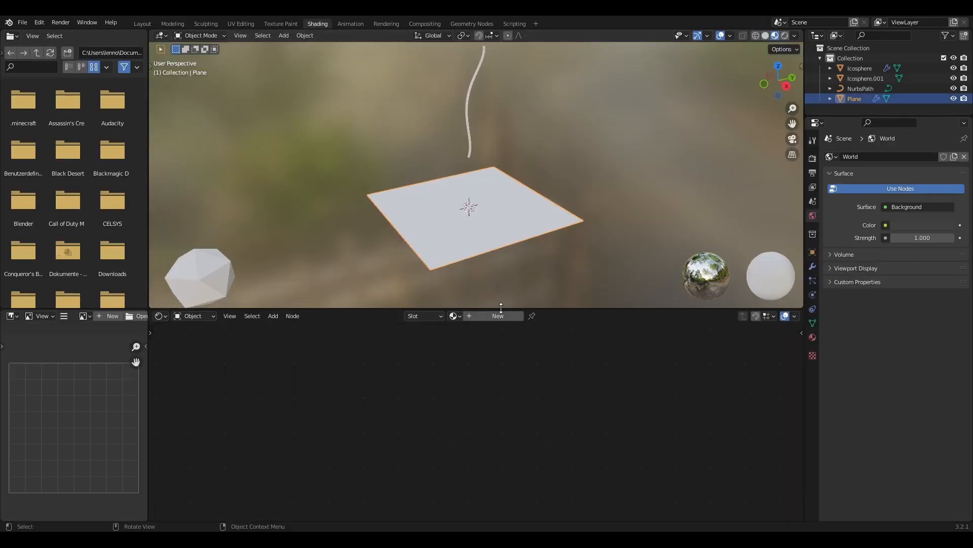
{"action": "left_click", "coordinate": [491, 317]}
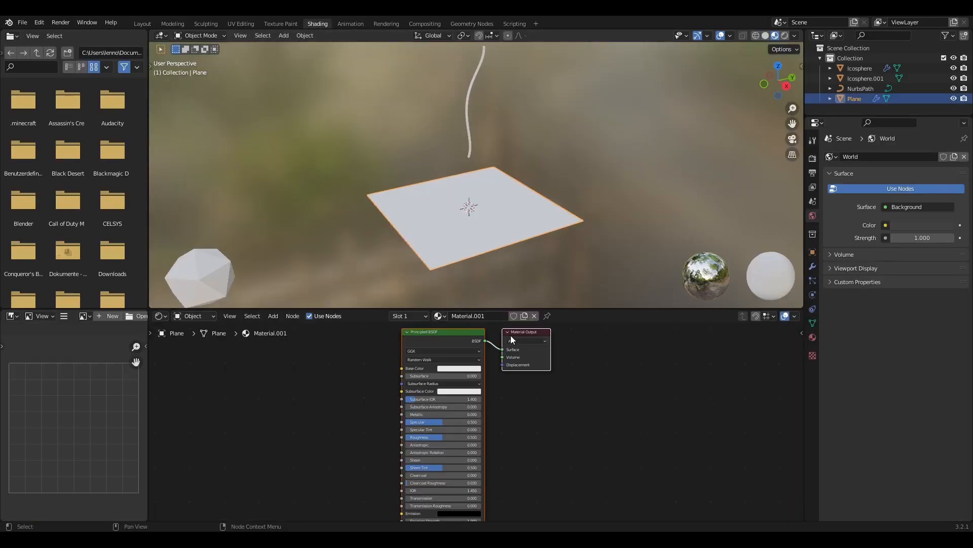
{"action": "left_click", "coordinate": [454, 367]}
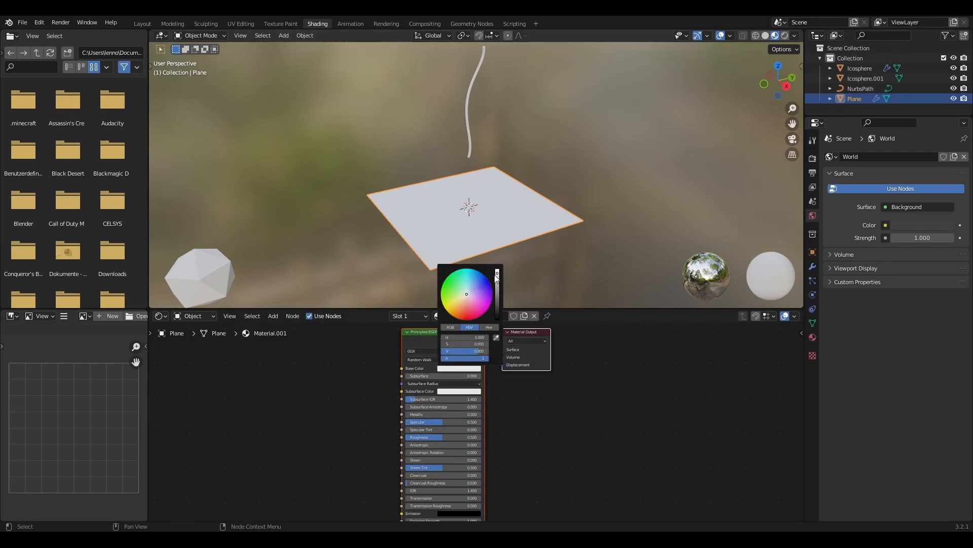
{"action": "left_click_drag", "start_coordinate": [497, 272], "coordinate": [496, 310]}
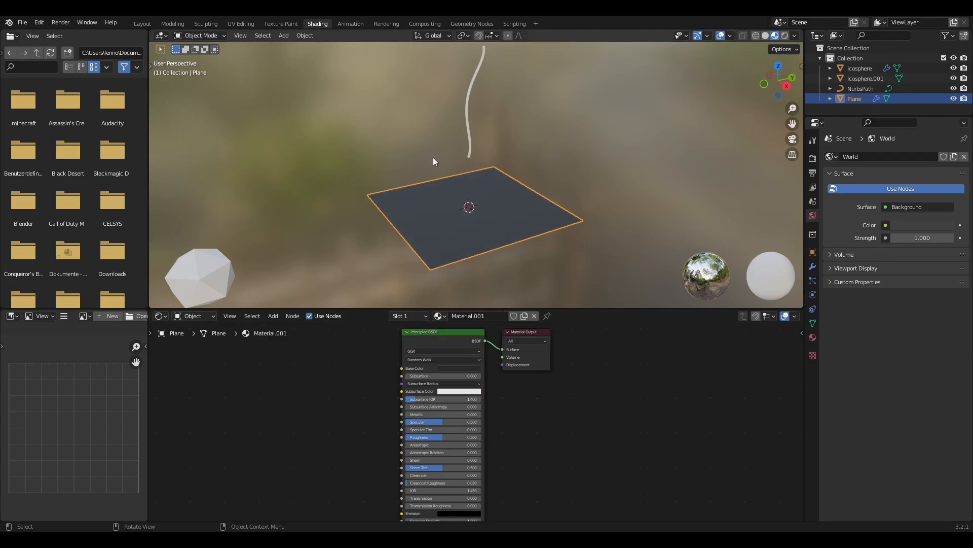
Give the tube path a new material with a black base color.
{"action": "left_click", "coordinate": [471, 151]}
{"action": "scroll", "coordinate": [548, 167], "scroll_direction": "up", "scroll_amount": 6}
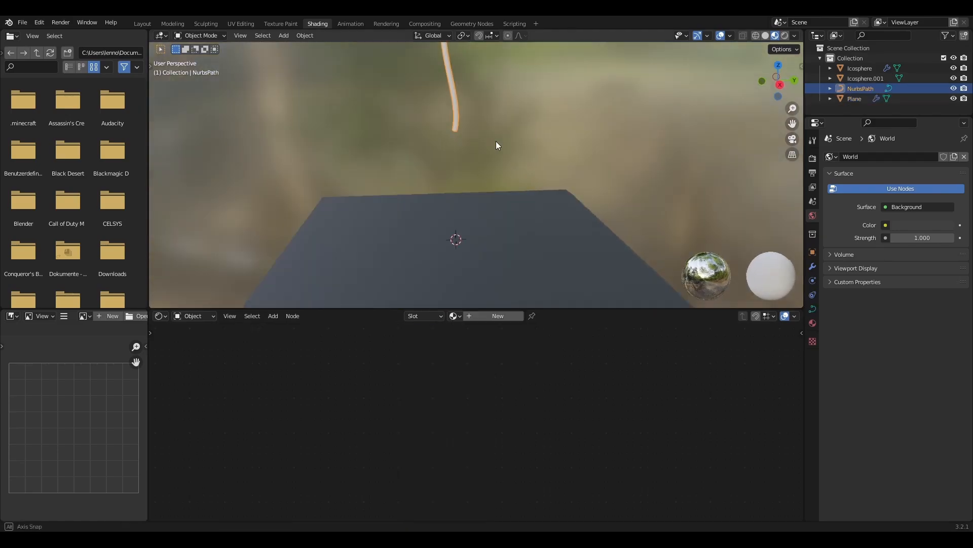
{"action": "left_click", "coordinate": [485, 317]}
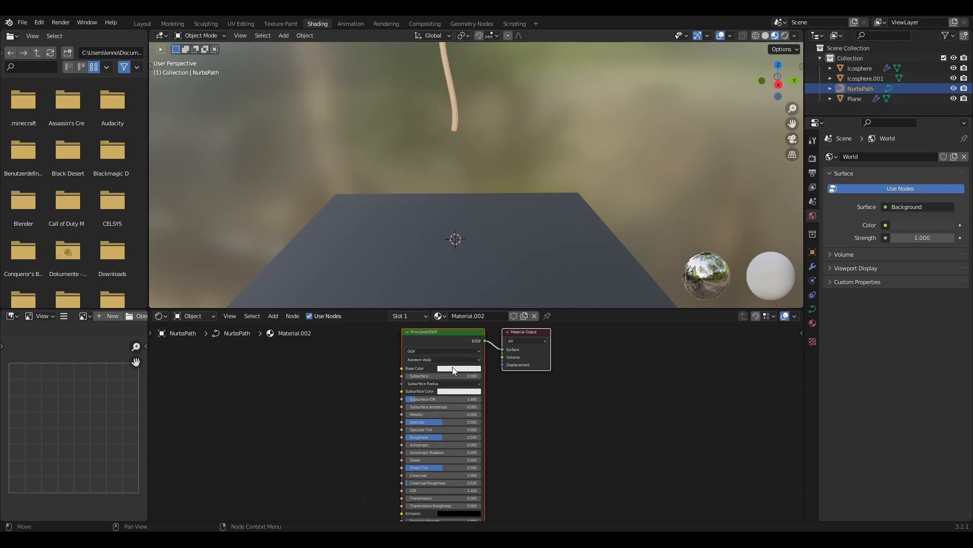
{"action": "left_click", "coordinate": [454, 369]}
{"action": "left_click_drag", "start_coordinate": [496, 274], "coordinate": [497, 319]}
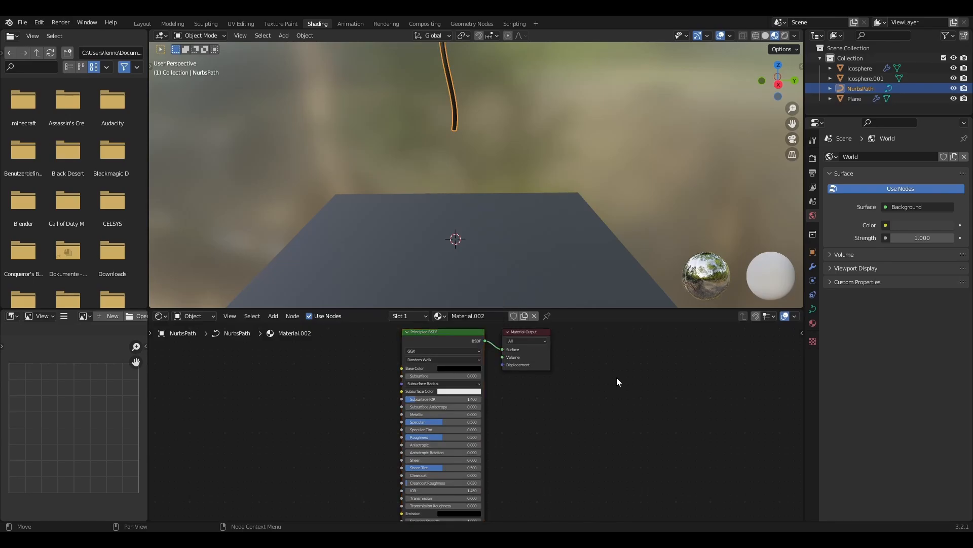
Create a new material for the separate instance ico sphere beside the plane and delete its Principled BSDF node.
{"action": "left_click", "coordinate": [528, 157]}
{"action": "middle_click_drag", "start_coordinate": [528, 158], "coordinate": [418, 168]}
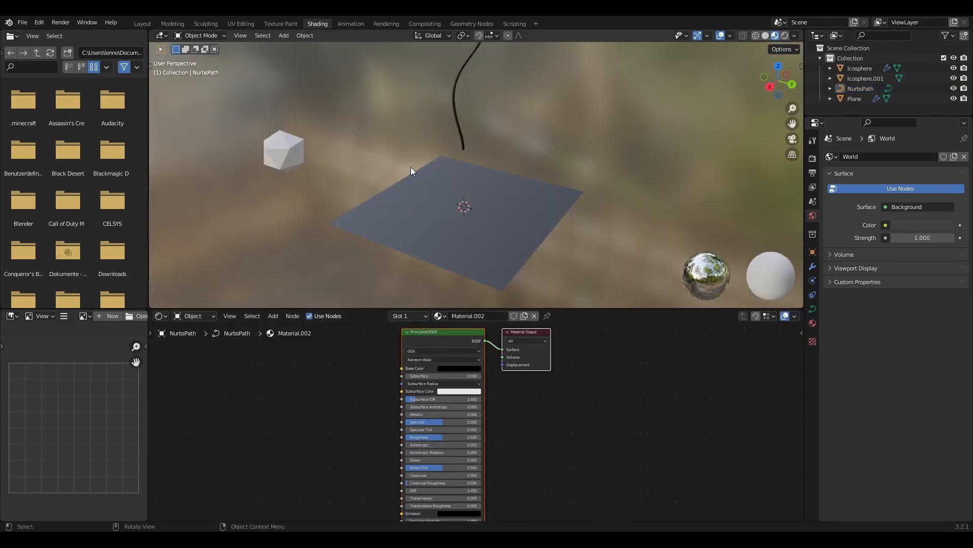
{"action": "left_click", "coordinate": [288, 159]}
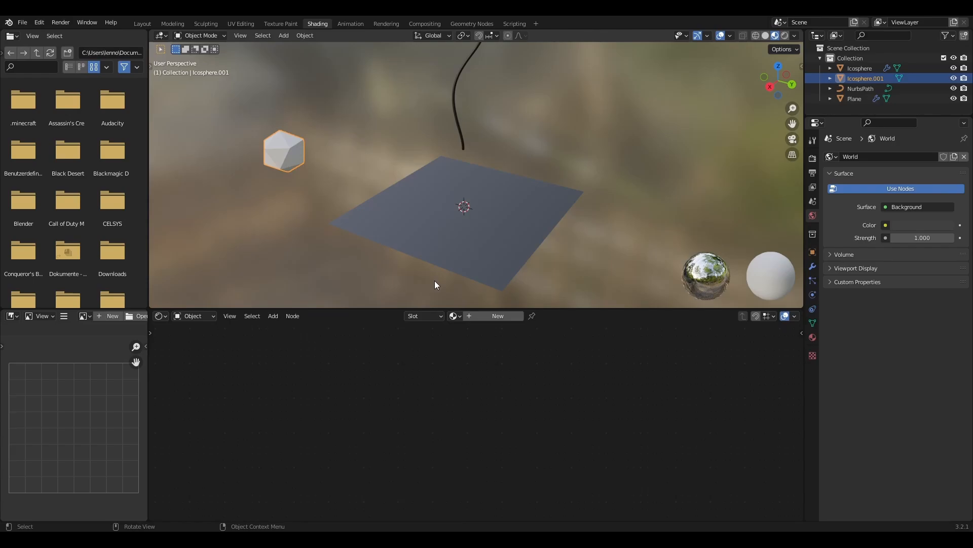
{"action": "left_click", "coordinate": [472, 313]}
{"action": "left_click", "coordinate": [424, 335]}
{"action": "key", "text": "Delete"}
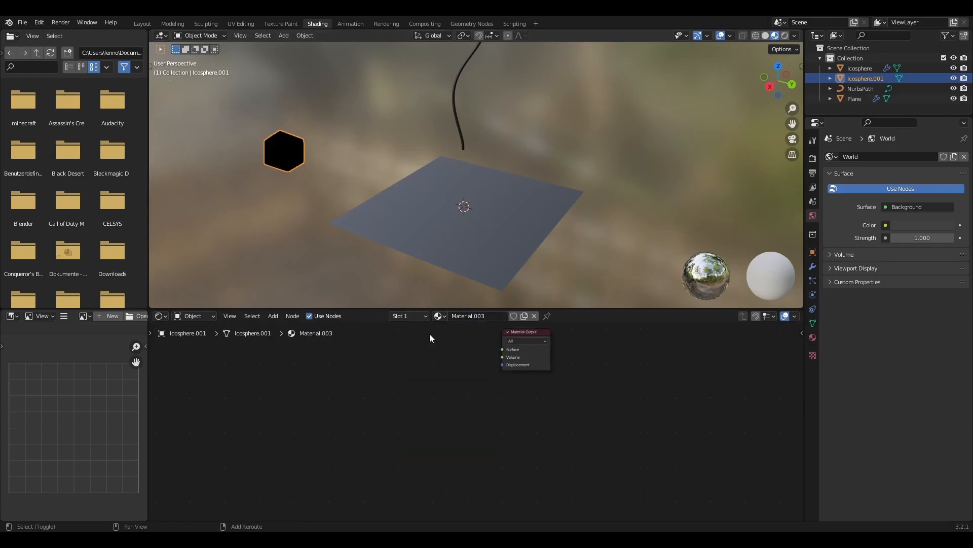
Add an Emission node to the ico sphere's material and connect it to the Material Output's Surface.
{"action": "key", "text": "shift+a"}
{"action": "left_click", "coordinate": [430, 333]}
{"action": "type", "text": "em"}
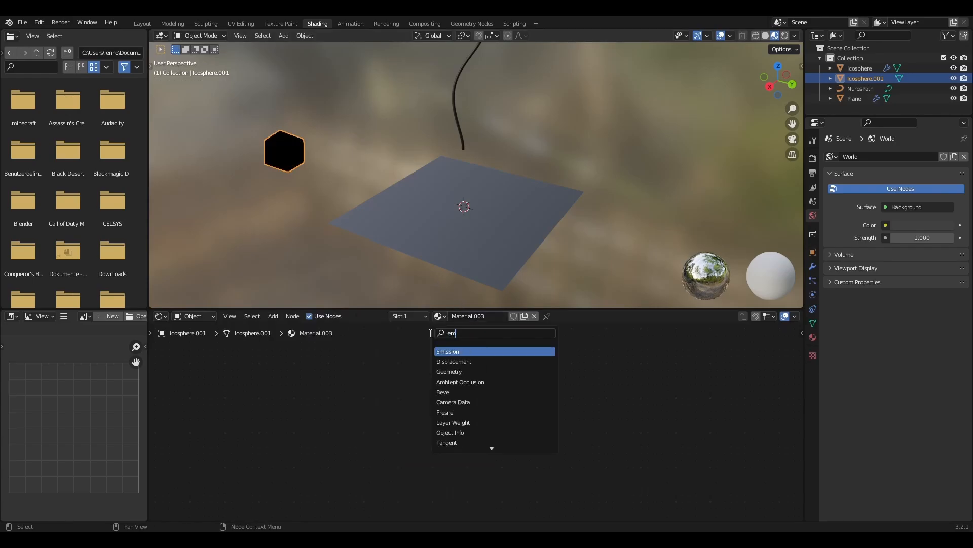
{"action": "left_click", "coordinate": [471, 351]}
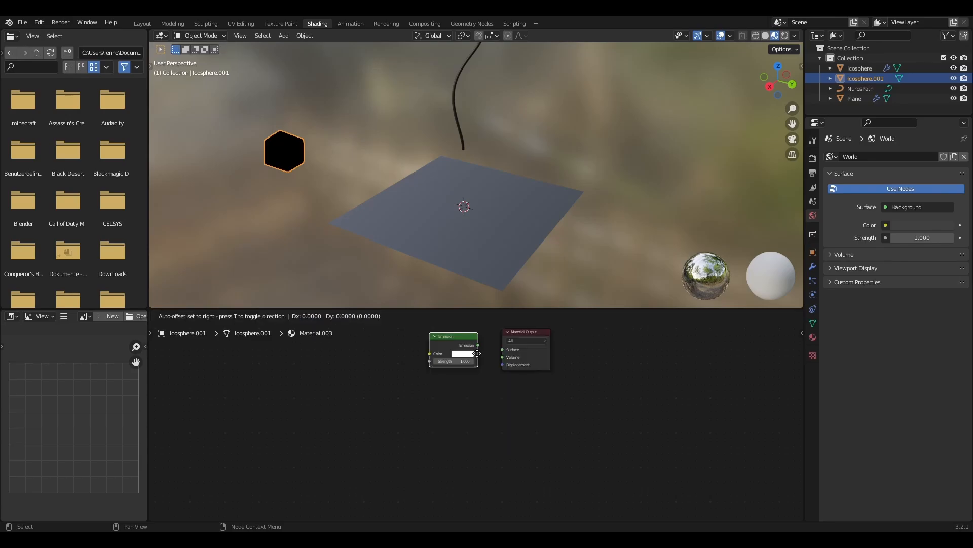
{"action": "left_click", "coordinate": [449, 375]}
{"action": "left_click_drag", "start_coordinate": [449, 363], "coordinate": [509, 354]}
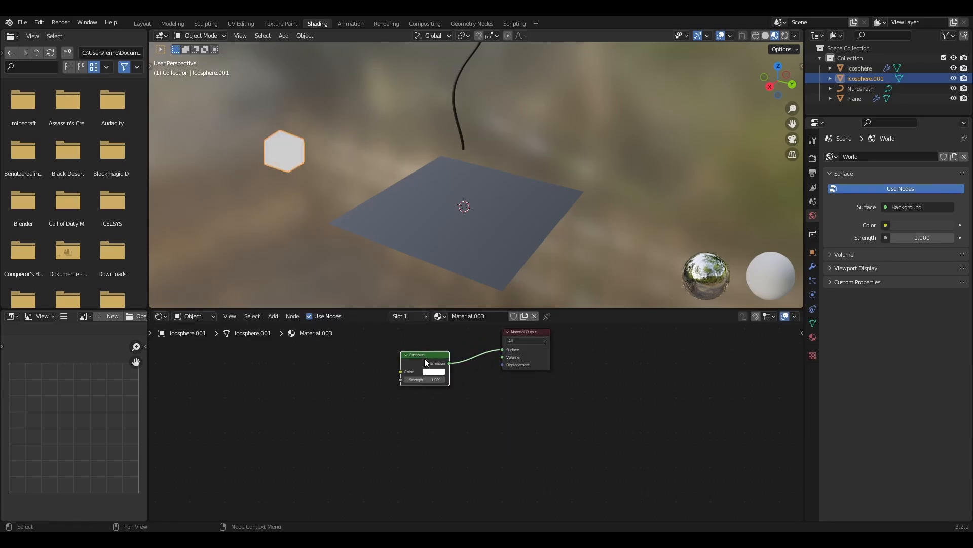
Set the ico sphere's Emission color to orange and its strength to 10.
{"action": "left_click", "coordinate": [424, 371]}
{"action": "left_click_drag", "start_coordinate": [443, 292], "coordinate": [447, 317]}
{"action": "left_click", "coordinate": [425, 380]}
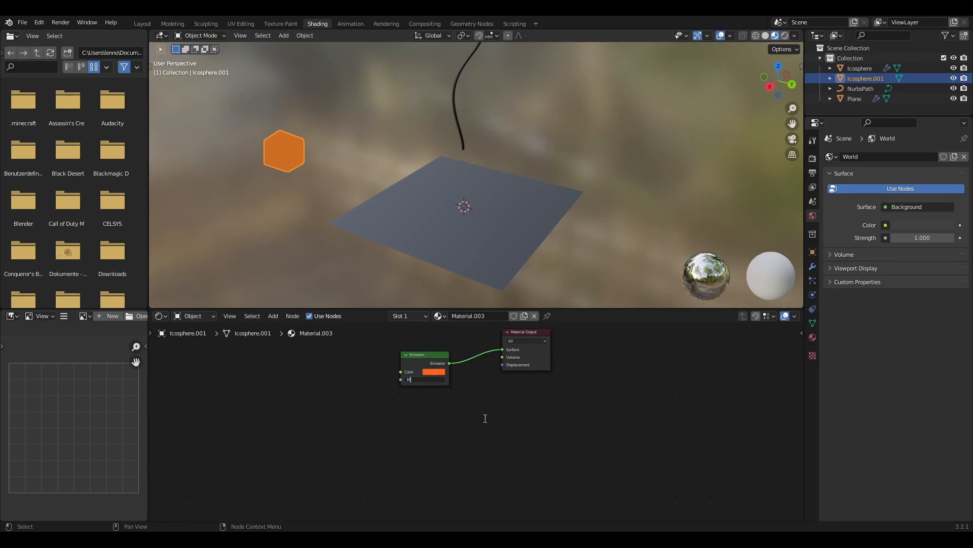
{"action": "key", "text": "Return"}
{"action": "left_click", "coordinate": [430, 379]}
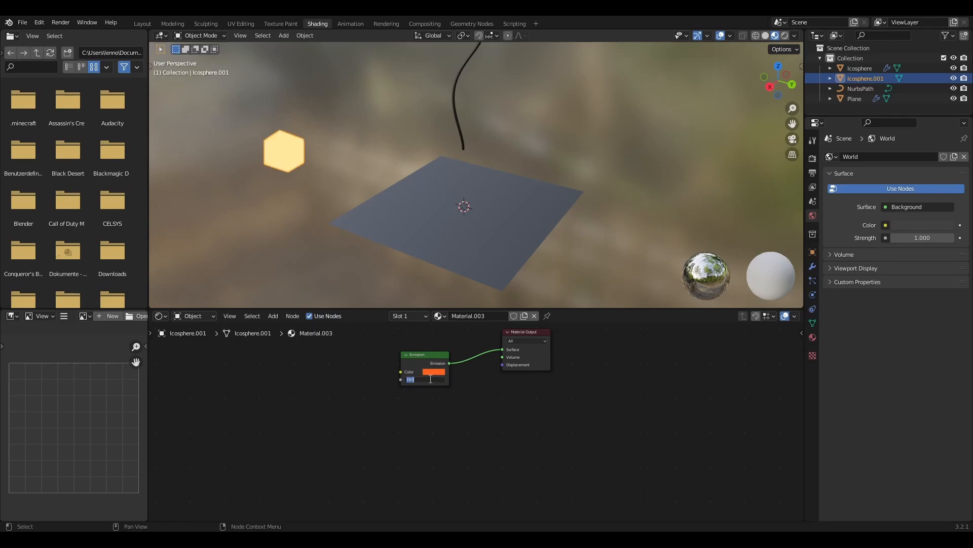
{"action": "type", "text": "10"}
{"action": "key", "text": "Return"}
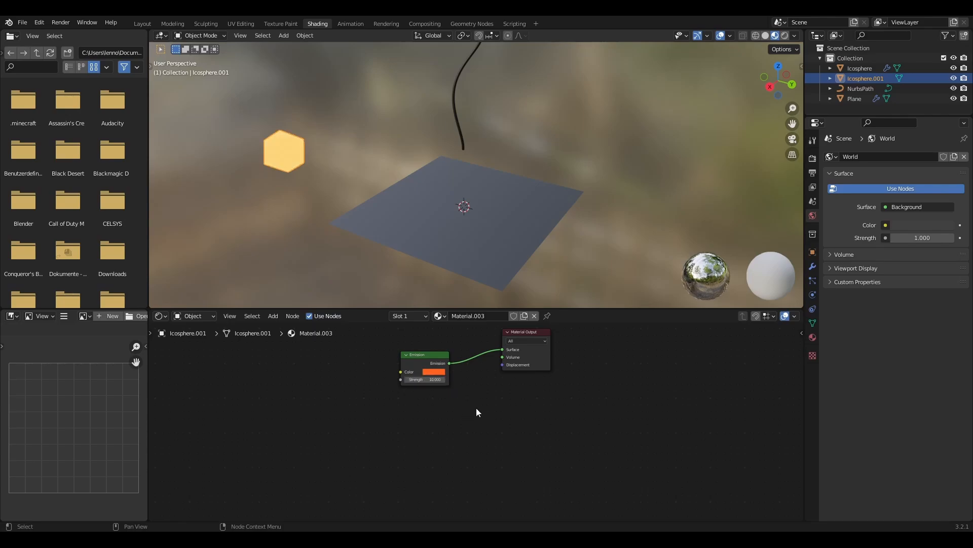
Lower the ico sphere's Emission strength to 3.
{"action": "left_click", "coordinate": [425, 380]}
{"action": "key", "text": "Return"}
{"action": "left_click", "coordinate": [628, 166]}
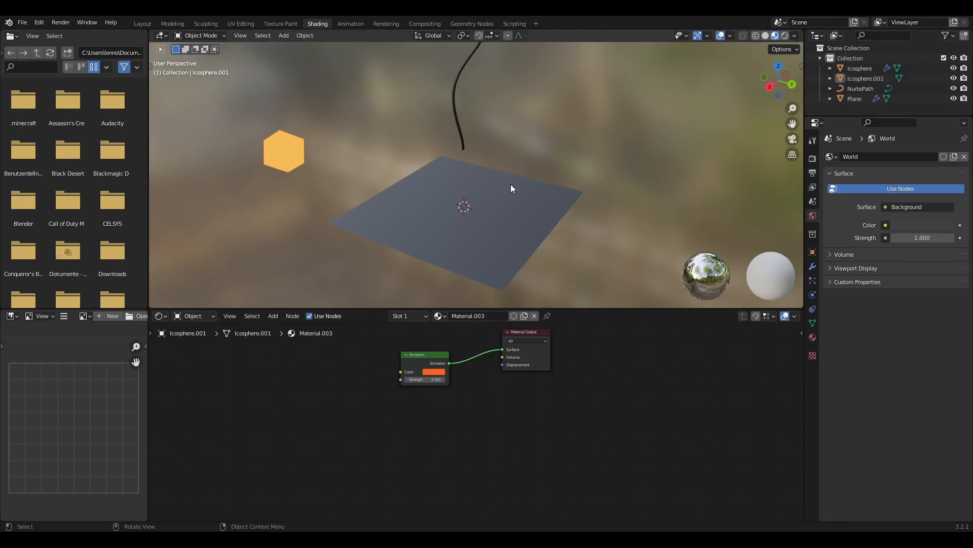
{"action": "middle_click_drag", "start_coordinate": [511, 188], "coordinate": [538, 176]}
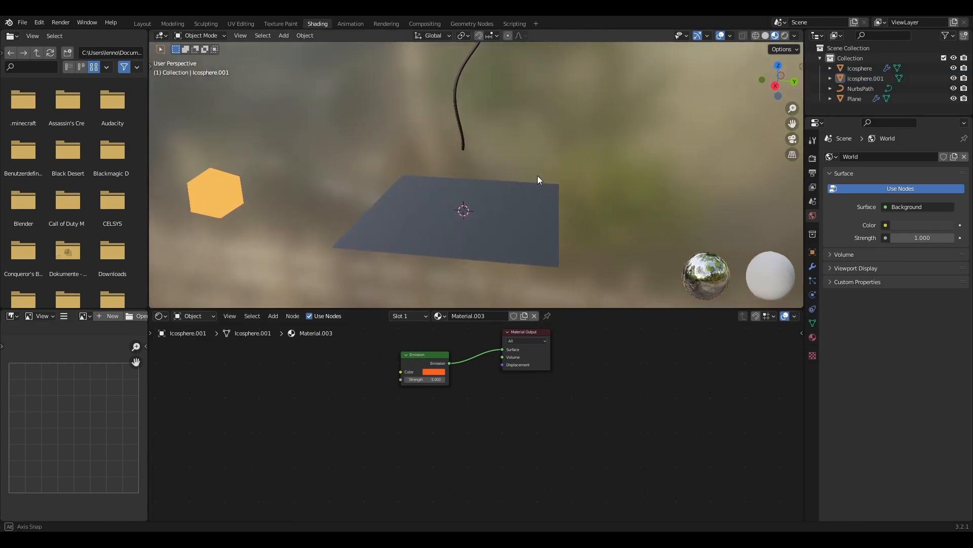
{"action": "left_click", "coordinate": [429, 380]}
{"action": "type", "text": "3"}
{"action": "key", "text": "Return"}
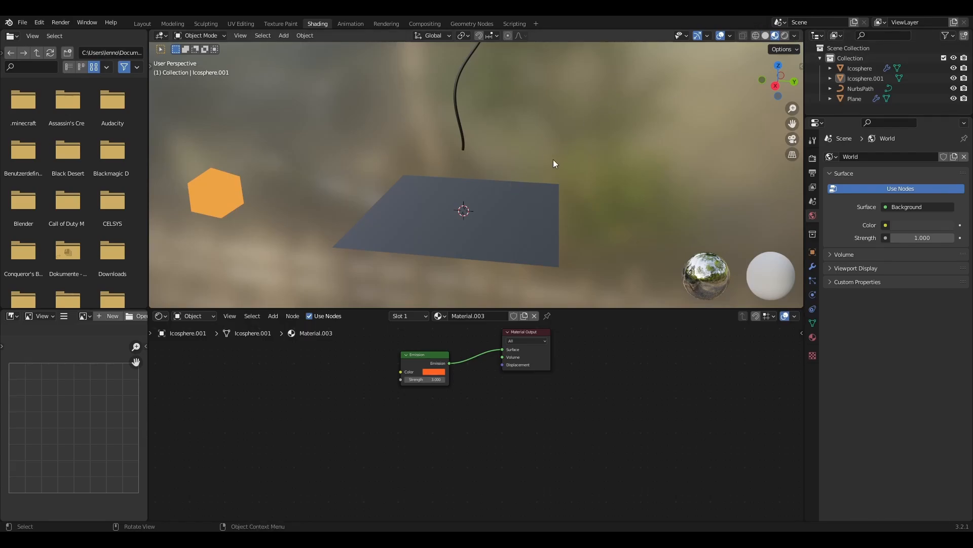
Switch to the Layout workspace and add a camera at the origin aligned to the right orthographic view.
{"action": "middle_click_drag", "start_coordinate": [553, 159], "coordinate": [441, 125]}
{"action": "left_click", "coordinate": [140, 24]}
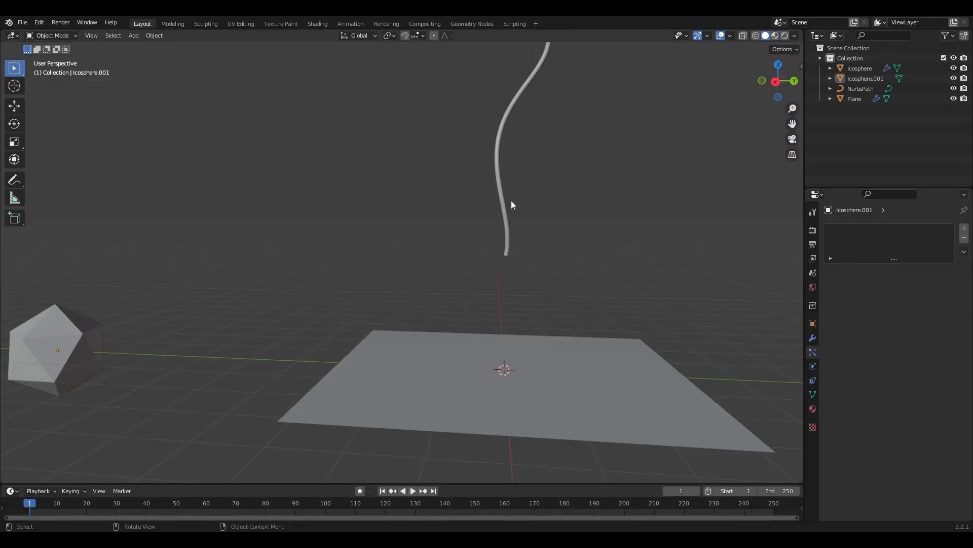
{"action": "mouse_move", "coordinate": [563, 210]}
{"action": "middle_mouse_down"}
{"action": "mouse_move", "coordinate": [508, 251]}
{"action": "mouse_move", "coordinate": [571, 254]}
{"action": "mouse_move", "coordinate": [562, 248]}
{"action": "middle_mouse_up"}
{"action": "scroll", "coordinate": [508, 251], "scroll_direction": "down", "scroll_amount": 4}
{"action": "key", "text": "shift+a"}
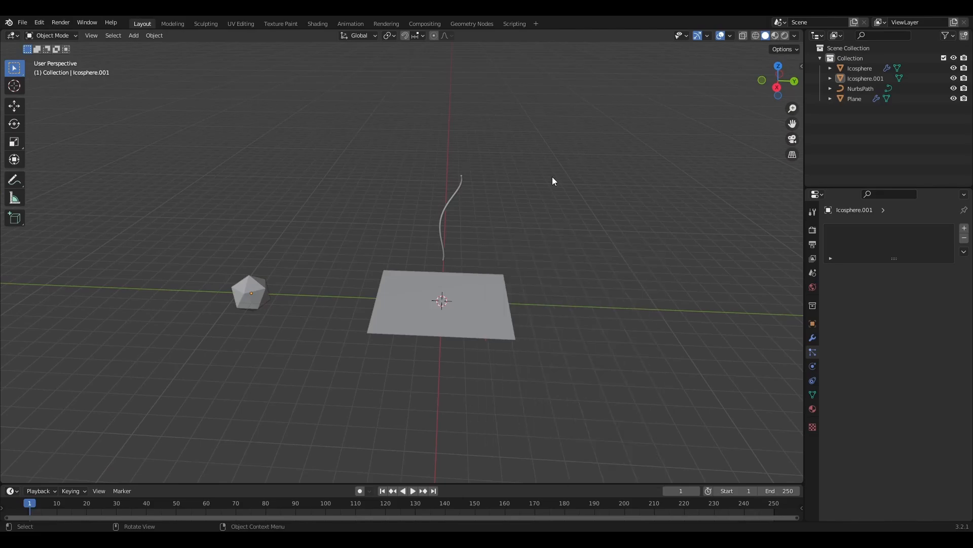
{"action": "key", "text": "KP_3"}
{"action": "key", "text": "shift+a"}
{"action": "mouse_move", "coordinate": [495, 222]}
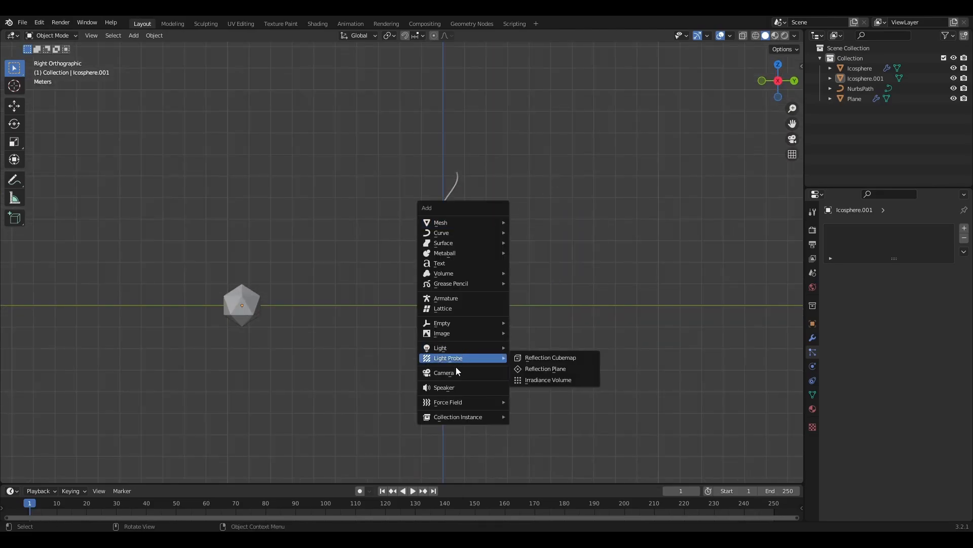
{"action": "left_click", "coordinate": [452, 373]}
Move the camera about 6.35 m along X and, looking through it, raise it about 1.06 m along Z.
{"action": "middle_click_drag", "start_coordinate": [582, 247], "coordinate": [457, 309]}
{"action": "key", "text": "g"}
{"action": "key", "text": "x"}
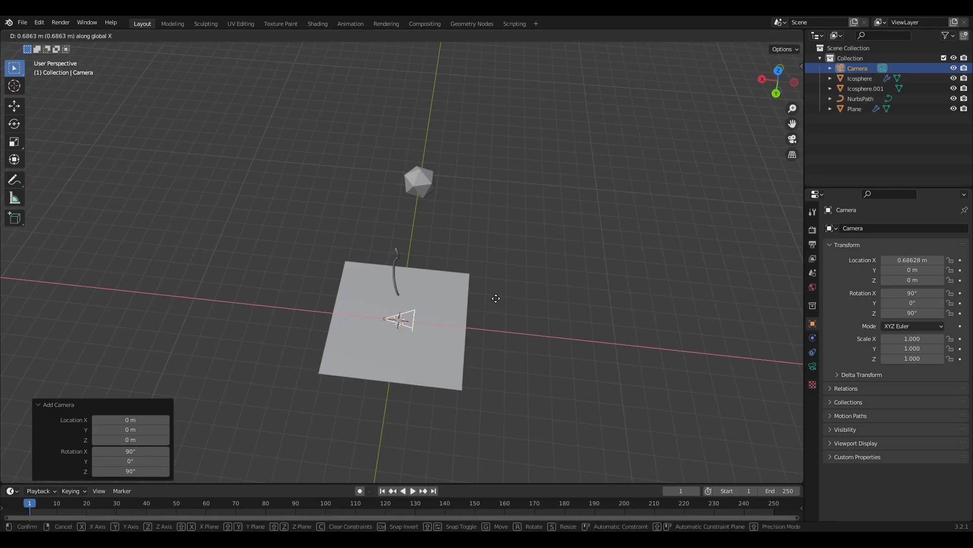
{"action": "left_click", "coordinate": [378, 297]}
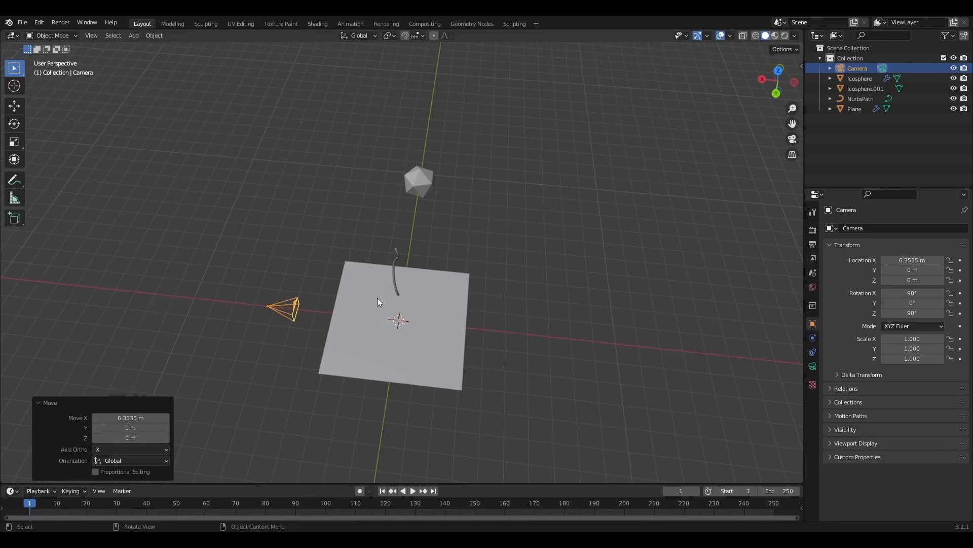
{"action": "key", "text": "KP_0"}
{"action": "key", "text": "g"}
{"action": "key", "text": "z"}
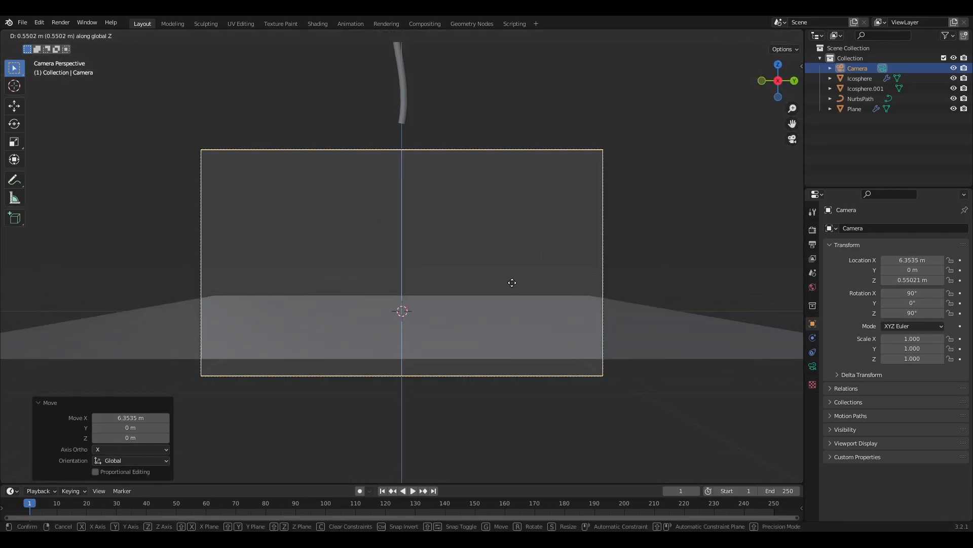
{"action": "left_click", "coordinate": [524, 236]}
Move the camera farther back from the plane to about X 8.03 m and deselect it.
{"action": "key", "text": "g"}
{"action": "key", "text": "x"}
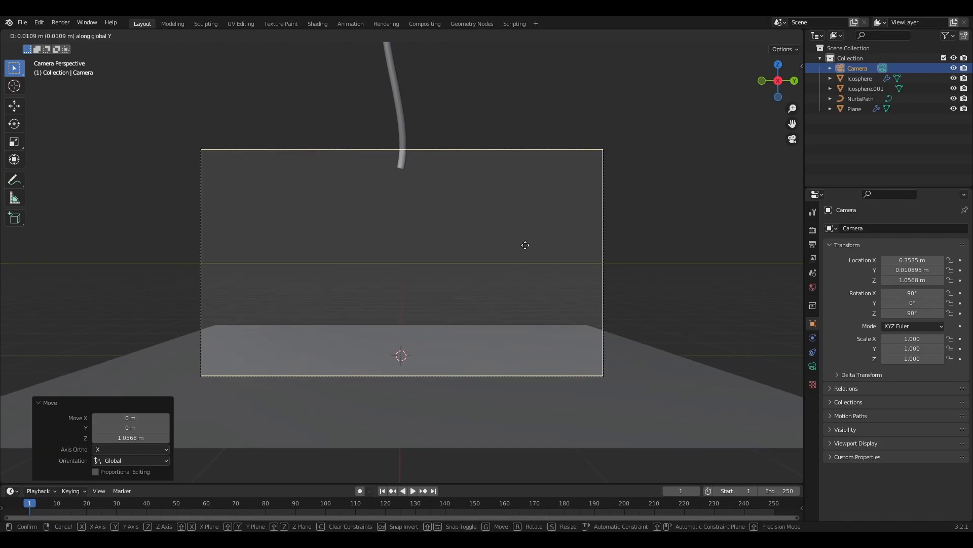
{"action": "left_click", "coordinate": [512, 298]}
{"action": "left_click", "coordinate": [536, 229]}
Add a point light at the origin.
{"action": "middle_click_drag", "start_coordinate": [533, 145], "coordinate": [409, 200]}
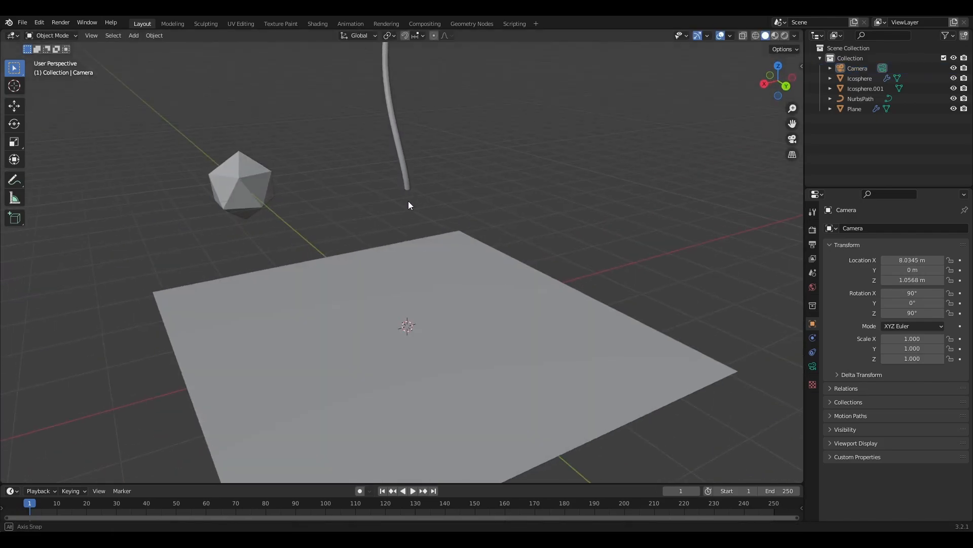
{"action": "scroll", "coordinate": [408, 201], "scroll_direction": "down", "scroll_amount": 4}
{"action": "middle_click_drag", "start_coordinate": [485, 190], "coordinate": [525, 194]}
{"action": "key", "text": "shift+a"}
{"action": "mouse_move", "coordinate": [477, 175]}
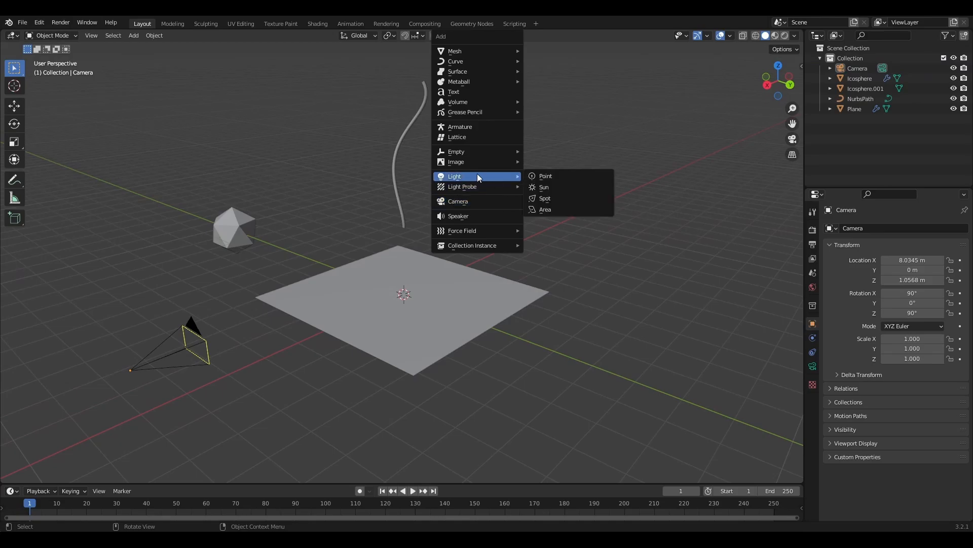
{"action": "left_click", "coordinate": [552, 177]}
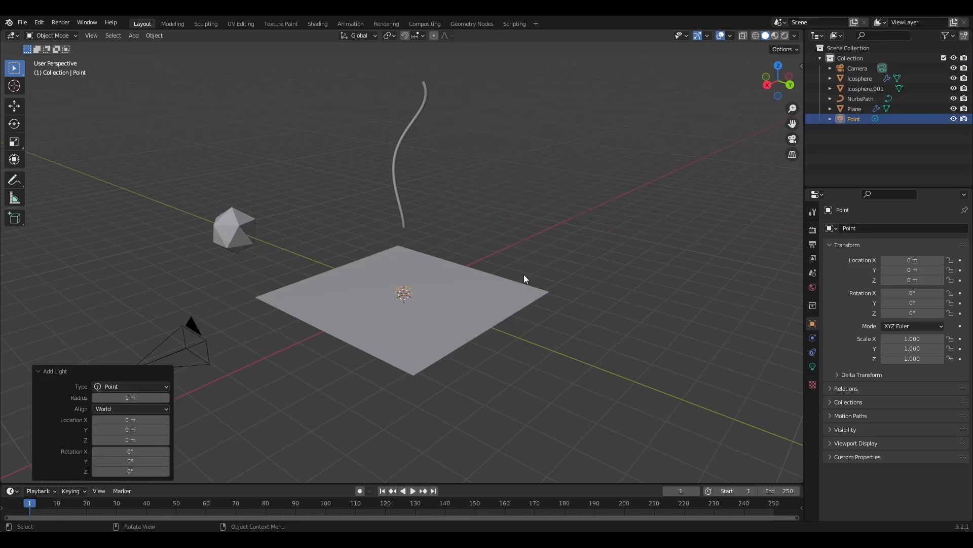
Move the point light about 2.29 m along negative Y and raise it about 3.68 m above the plane.
{"action": "key", "text": "g"}
{"action": "key", "text": "shift+z"}
{"action": "left_click", "coordinate": [459, 245]}
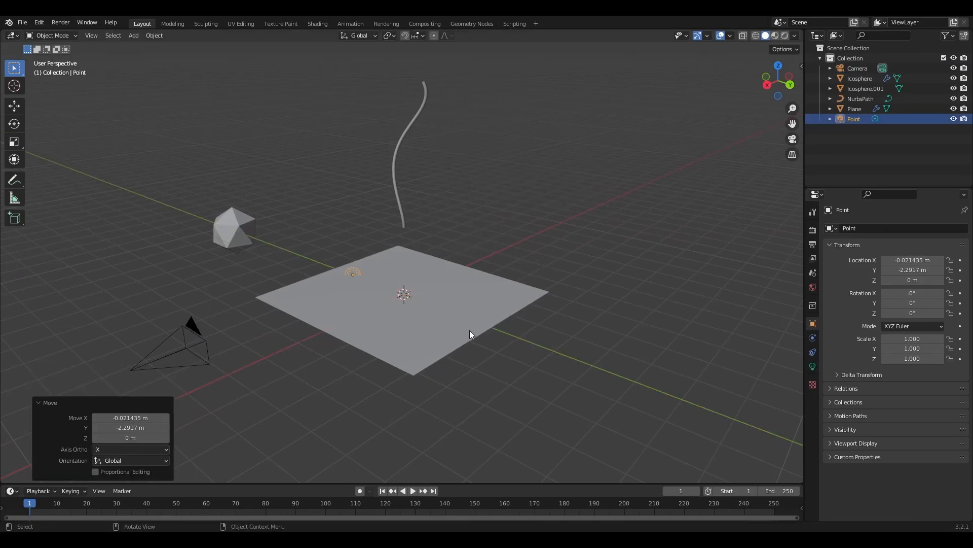
{"action": "key", "text": "g"}
{"action": "key", "text": "z"}
{"action": "left_click", "coordinate": [476, 219]}
Switch the viewport to Rendered shading to preview the point light on the scene.
{"action": "left_click", "coordinate": [786, 35]}
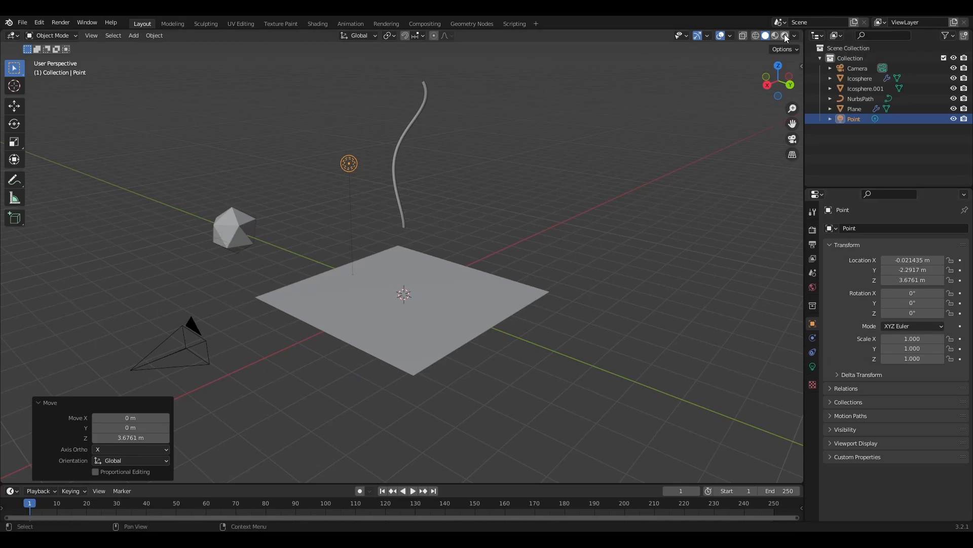
{"action": "middle_click_drag", "start_coordinate": [498, 239], "coordinate": [550, 247]}
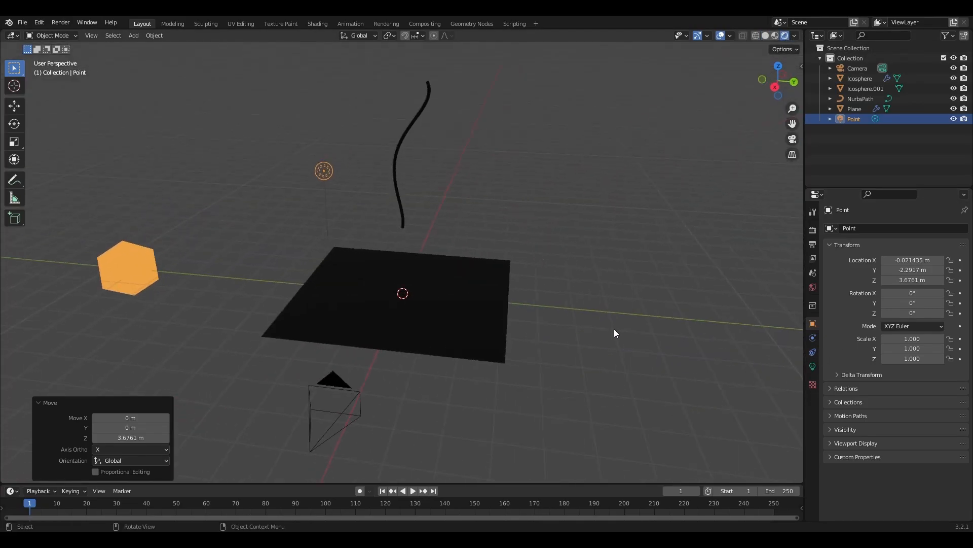
{"action": "middle_click_drag", "start_coordinate": [615, 333], "coordinate": [639, 337]}
Set the point light's power to 400 W after trying 200 W.
{"action": "left_click", "coordinate": [813, 366]}
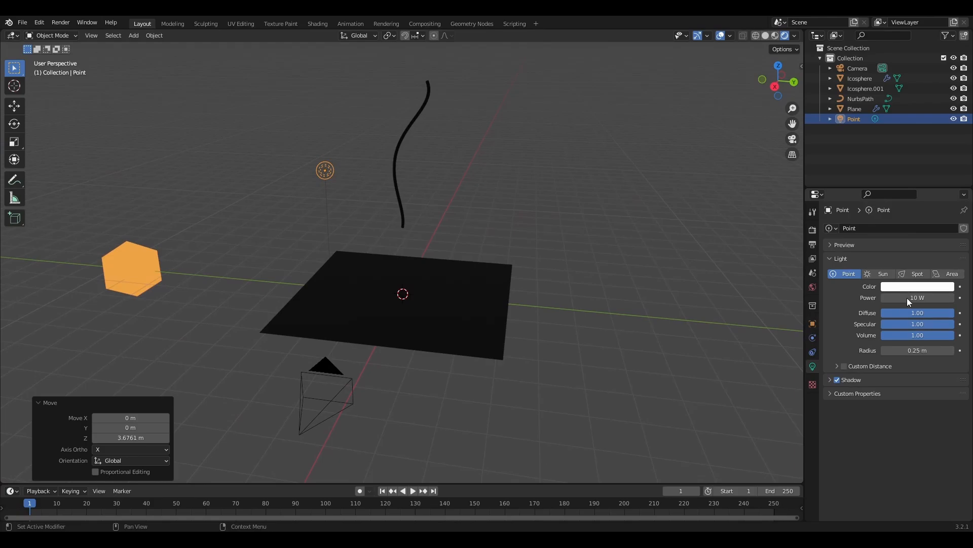
{"action": "double_click", "coordinate": [907, 298]}
{"action": "type", "text": "200"}
{"action": "key", "text": "Return"}
{"action": "double_click", "coordinate": [914, 298]}
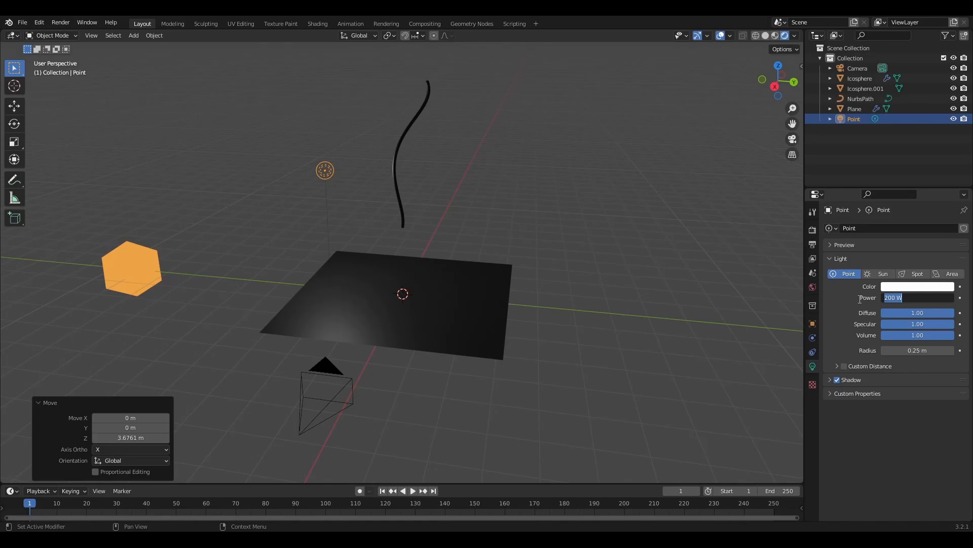
{"action": "type", "text": "400"}
{"action": "key", "text": "Return"}
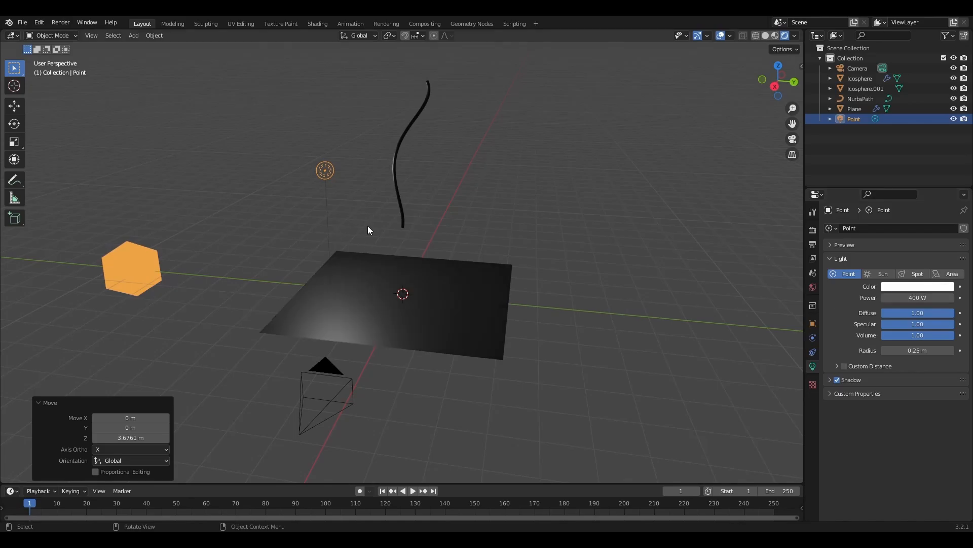
Raise the point light about 0.4 m along Z and change its color to light cyan.
{"action": "key", "text": "g"}
{"action": "key", "text": "z"}
{"action": "left_click", "coordinate": [515, 242]}
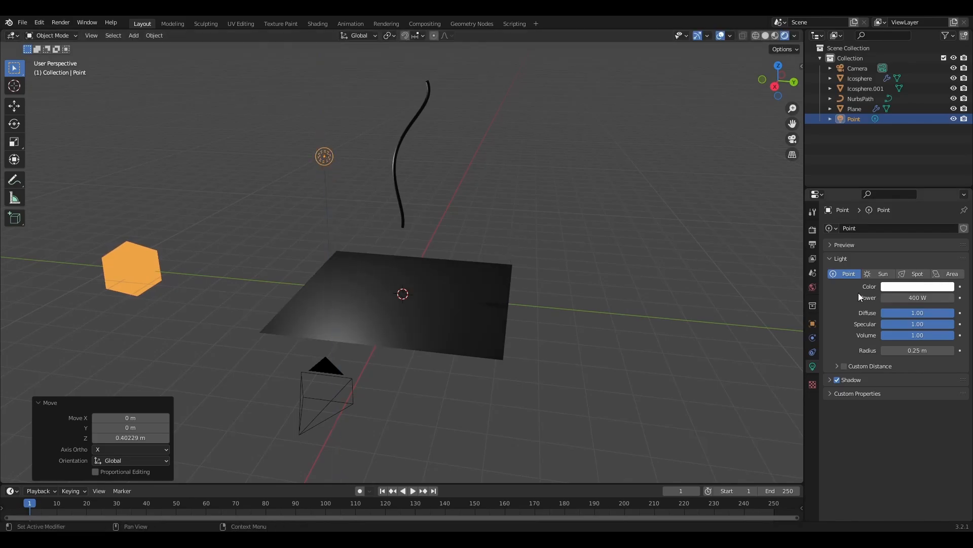
{"action": "left_click", "coordinate": [896, 290]}
{"action": "left_click_drag", "start_coordinate": [903, 175], "coordinate": [903, 171]}
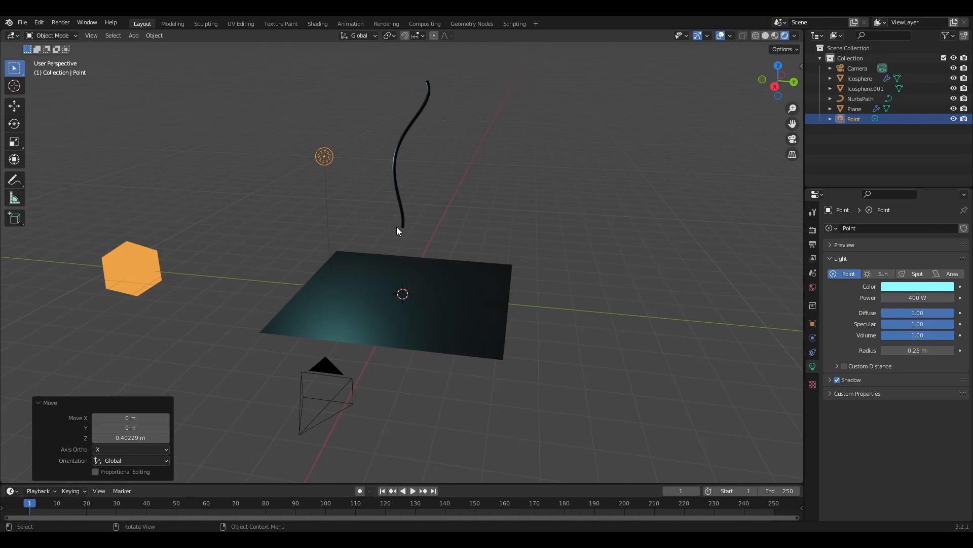
Duplicate the point light and place the copy at the same height, about -5.48 m in X and 5.66 m in Y away.
{"action": "middle_click_drag", "start_coordinate": [396, 227], "coordinate": [475, 260]}
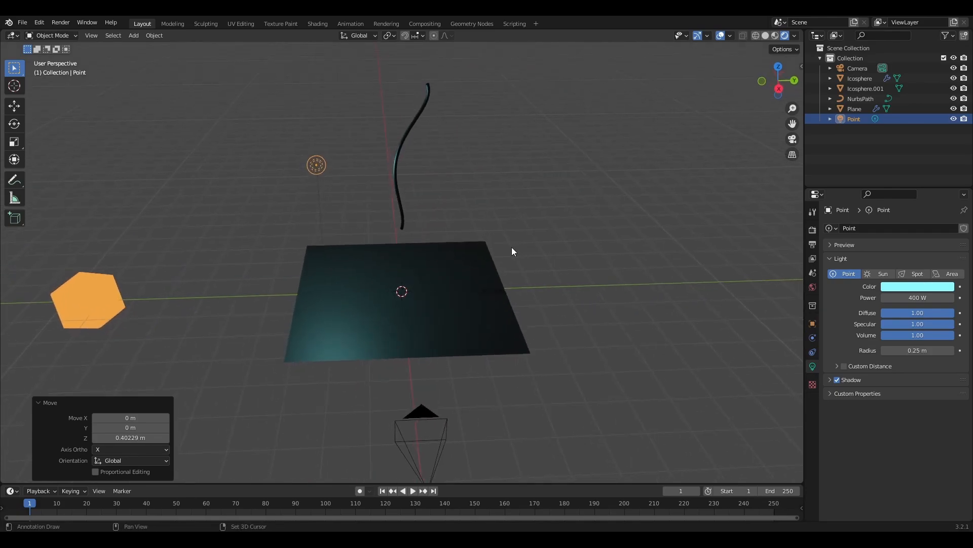
{"action": "key", "text": "shift+d"}
{"action": "key", "text": "shift+z"}
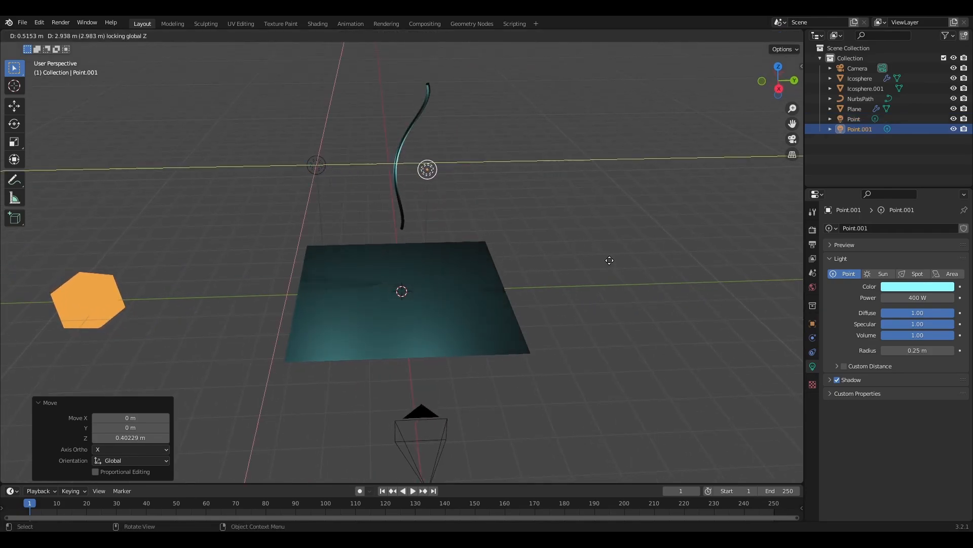
{"action": "left_click", "coordinate": [669, 208]}
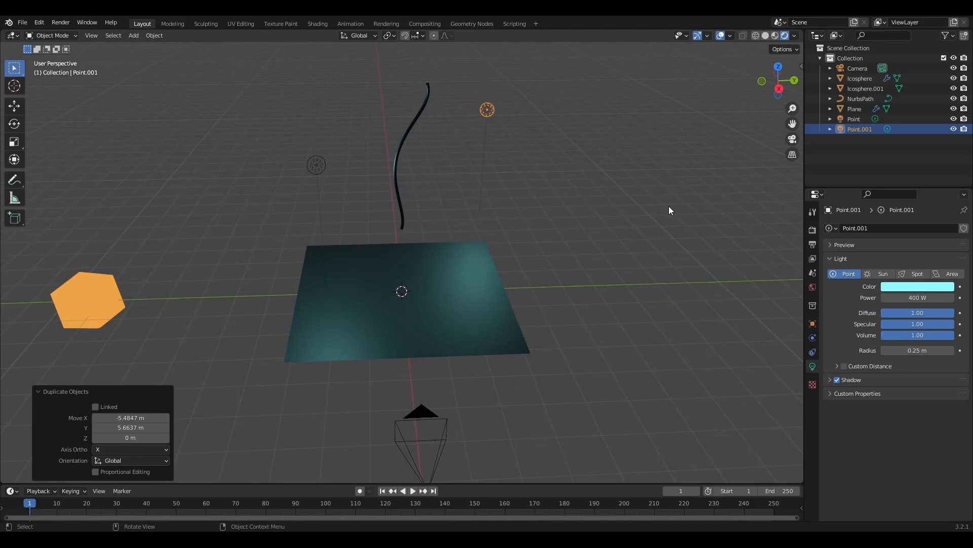
Change the duplicated point light's color to light green and check the lighting through the camera.
{"action": "left_click", "coordinate": [895, 285]}
{"action": "left_click_drag", "start_coordinate": [896, 170], "coordinate": [889, 179]}
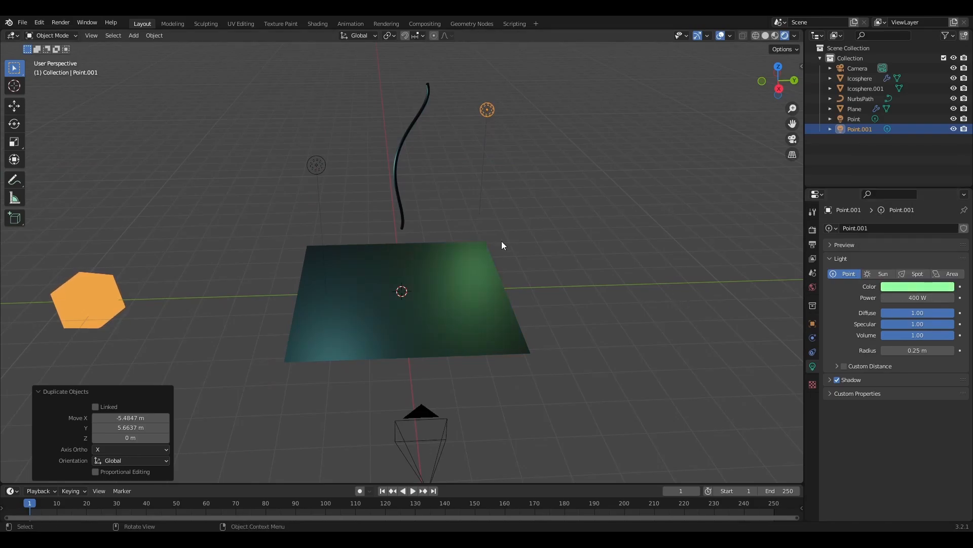
{"action": "left_click", "coordinate": [552, 275]}
{"action": "middle_click_drag", "start_coordinate": [552, 274], "coordinate": [469, 257]}
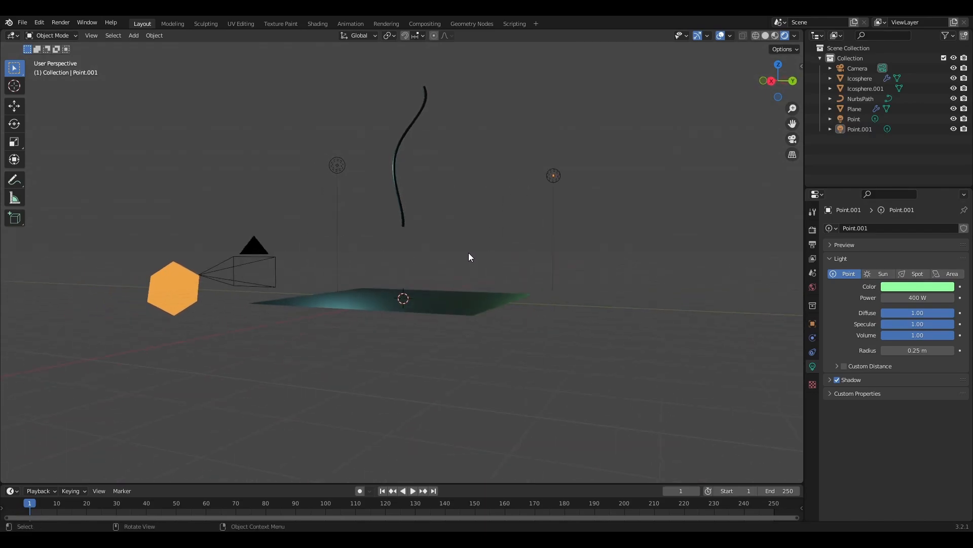
{"action": "key", "text": "KP_0"}
{"action": "scroll", "coordinate": [476, 246], "scroll_direction": "up", "scroll_amount": 2}
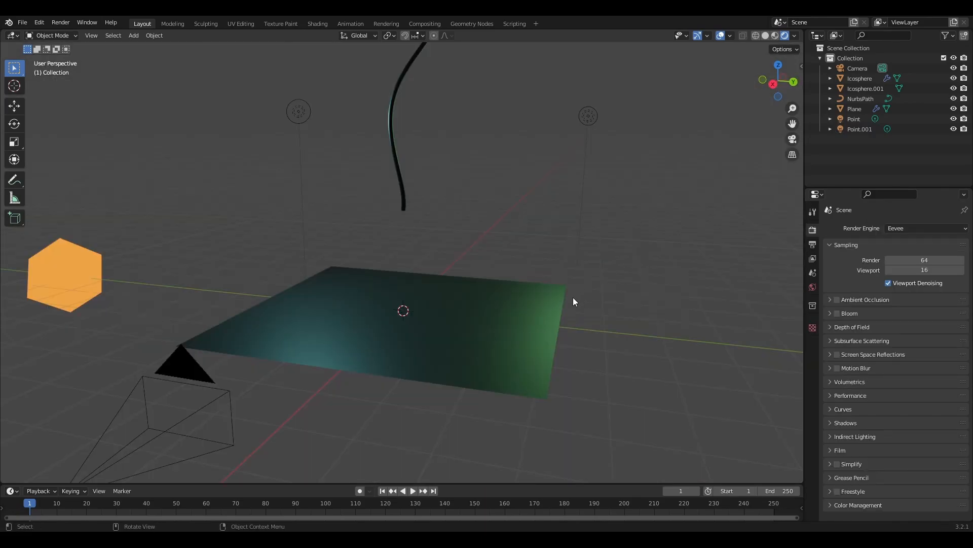
Set the plane's Z scale to 3.16926, matching its Y scale.
{"action": "left_click", "coordinate": [516, 315]}
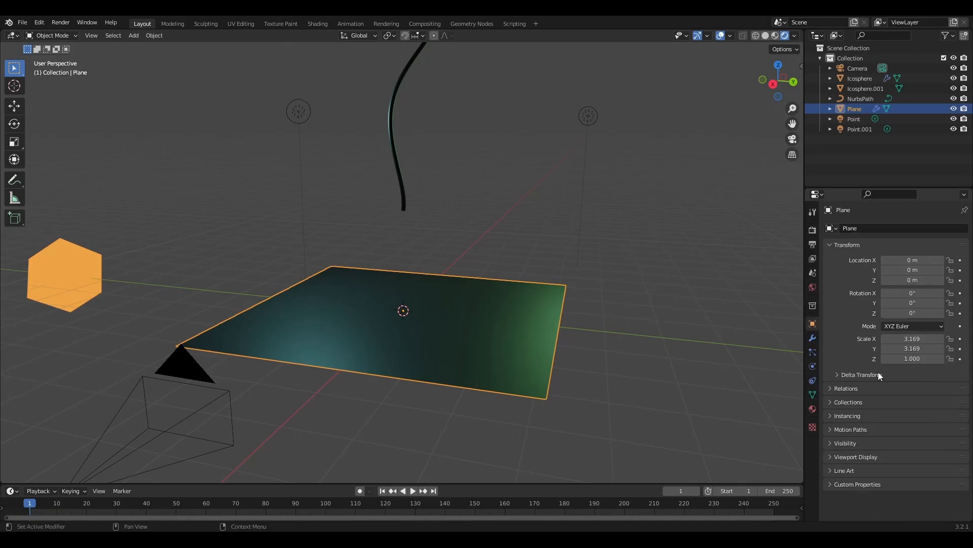
{"action": "left_click", "coordinate": [905, 348]}
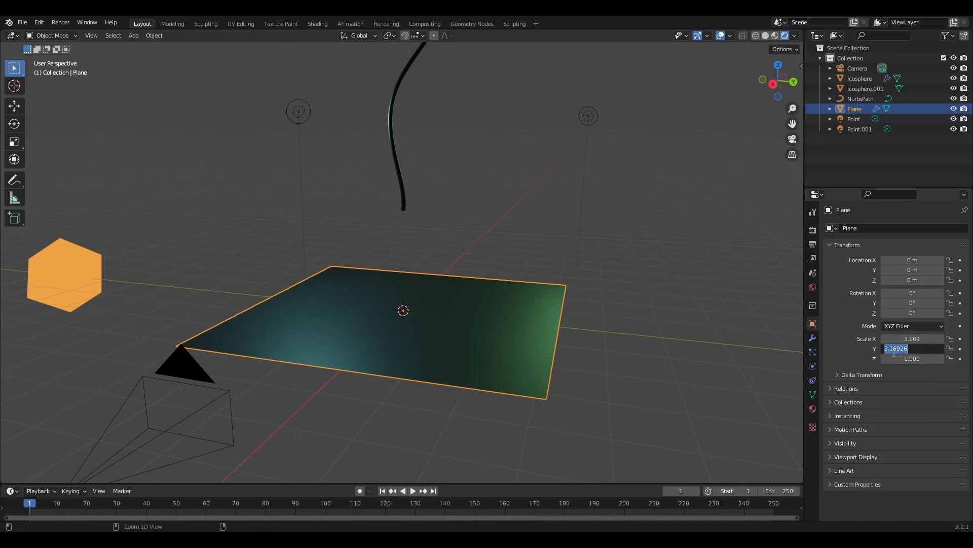
{"action": "key", "text": "ctrl+c"}
{"action": "left_click", "coordinate": [915, 358]}
{"action": "left_click", "coordinate": [916, 359]}
{"action": "key", "text": "ctrl+v"}
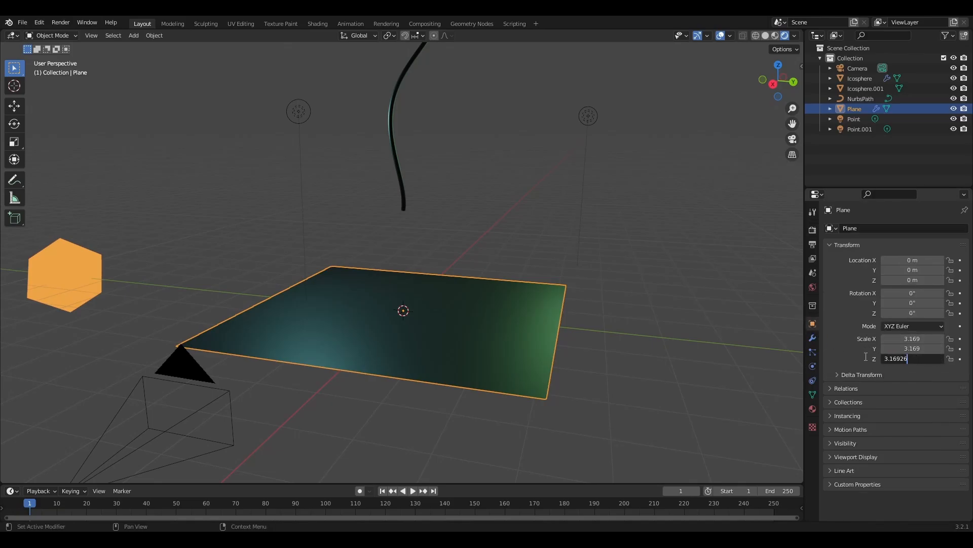
{"action": "left_click", "coordinate": [864, 355]}
Extrude the plane's rear edge about 5.88 m upward along Z to form a back wall.
{"action": "middle_click_drag", "start_coordinate": [651, 331], "coordinate": [600, 335]}
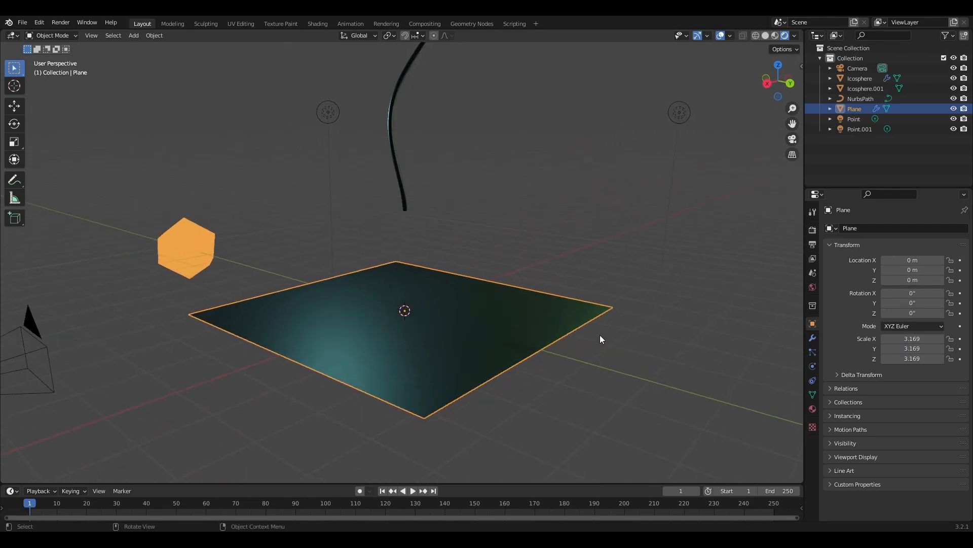
{"action": "key", "text": "Tab"}
{"action": "left_click", "coordinate": [524, 290]}
{"action": "key", "text": "e"}
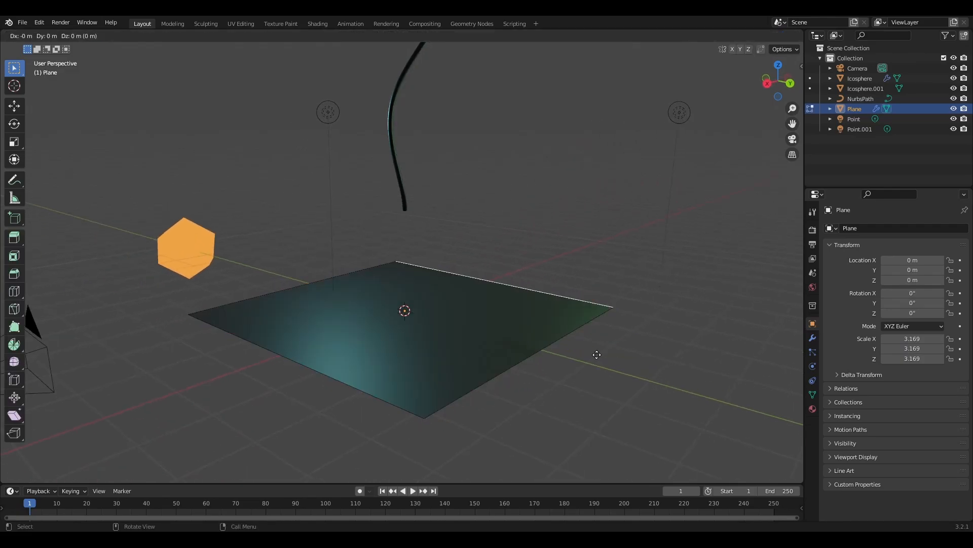
{"action": "key", "text": "z"}
{"action": "left_click", "coordinate": [544, 203]}
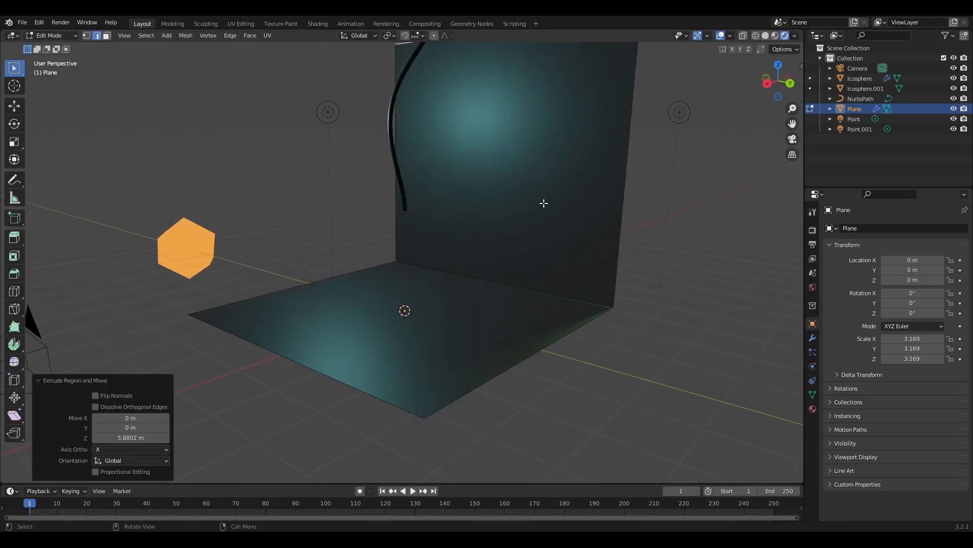
Bevel the fold edge between floor and back wall by about 0.29 m with 12 segments.
{"action": "left_click", "coordinate": [535, 293]}
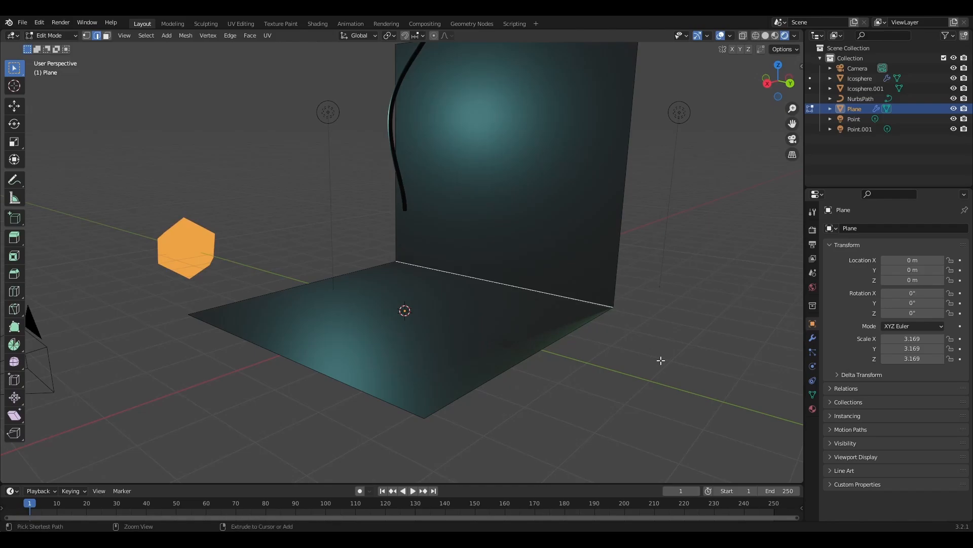
{"action": "key", "text": "ctrl+b"}
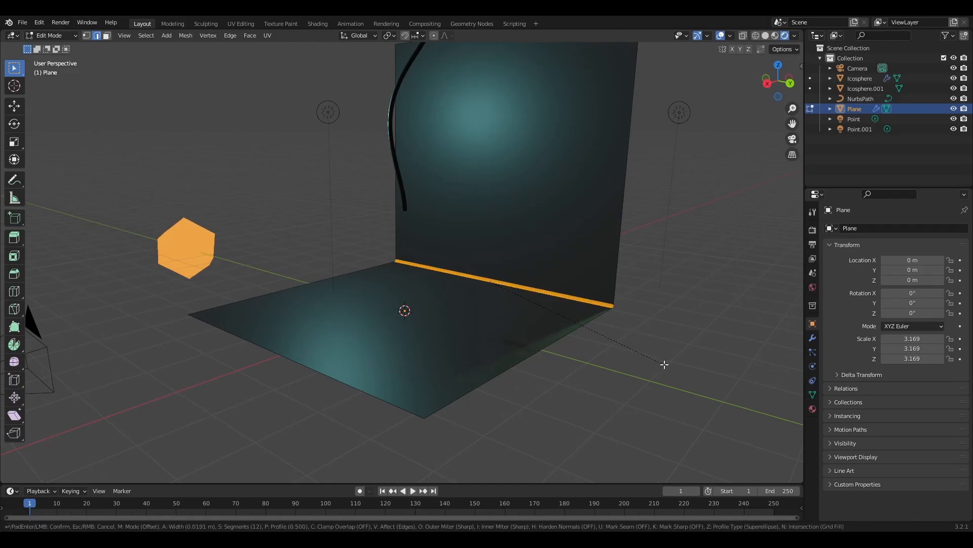
{"action": "scroll", "coordinate": [676, 375], "scroll_direction": "up", "scroll_amount": 11}
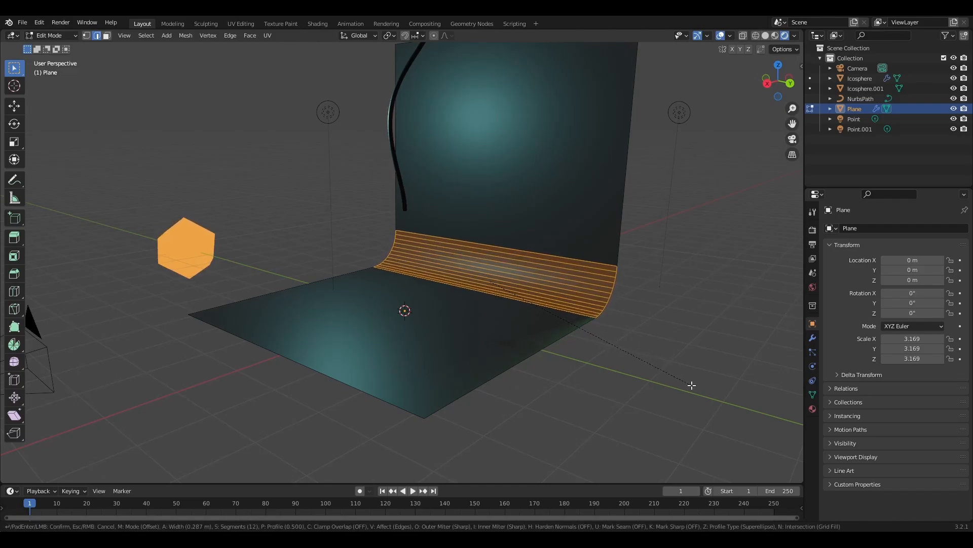
{"action": "left_click", "coordinate": [688, 382]}
{"action": "key", "text": "Tab"}
Apply smooth shading to the curved backdrop plane and deselect it.
{"action": "right_click", "coordinate": [559, 315]}
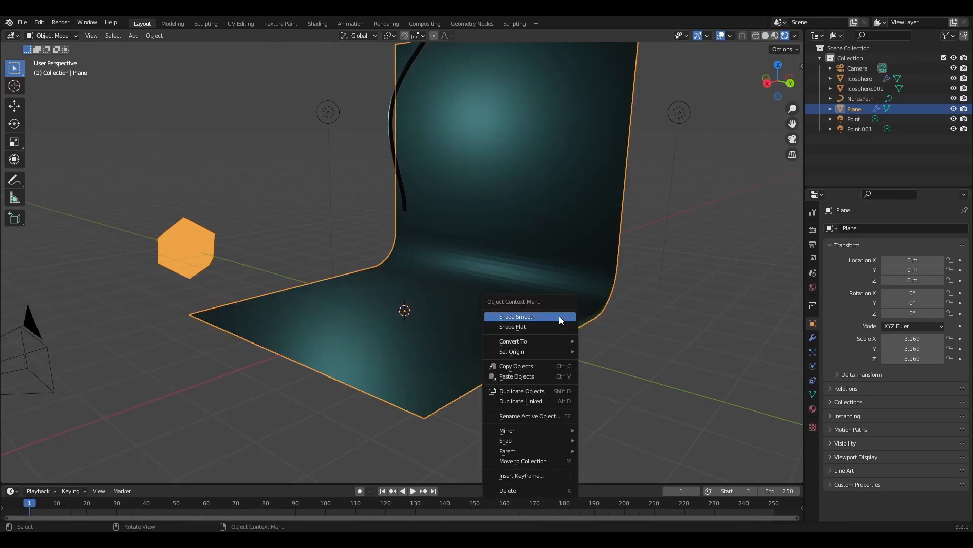
{"action": "left_click", "coordinate": [558, 318]}
{"action": "left_click", "coordinate": [666, 348]}
{"action": "scroll", "coordinate": [515, 343], "scroll_direction": "down", "scroll_amount": 3}
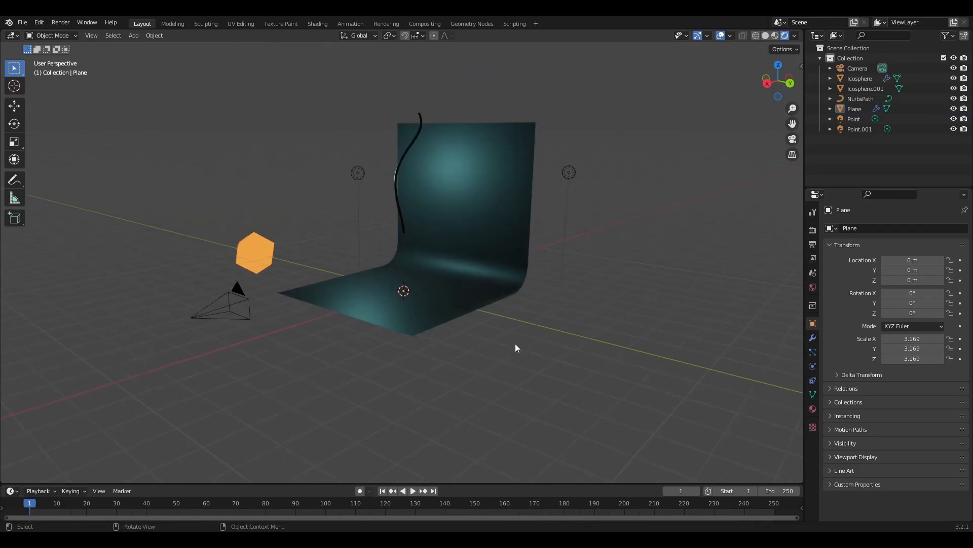
Scale the backdrop plane up by about 1.54 in camera view so it fills the frame's width.
{"action": "key", "text": "KP_0"}
{"action": "left_click", "coordinate": [481, 310]}
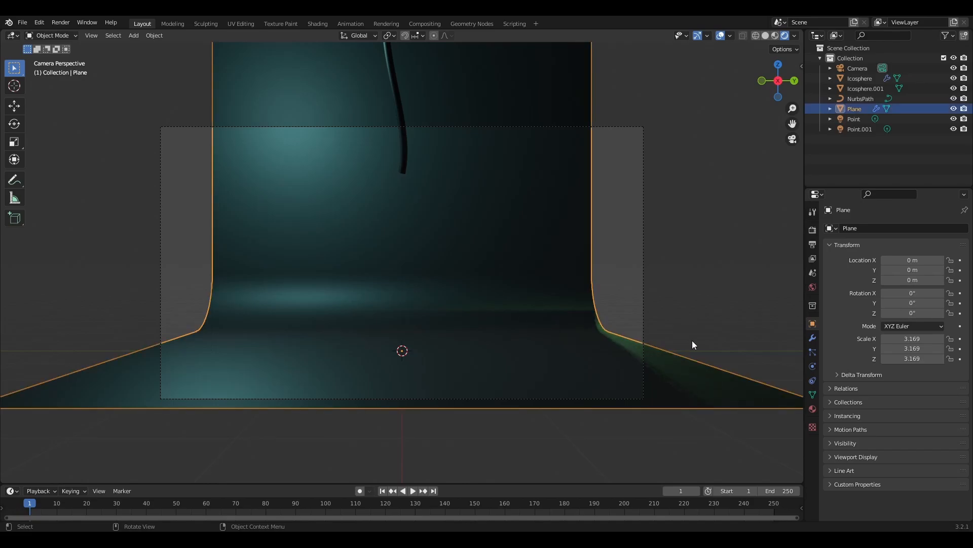
{"action": "key", "text": "s"}
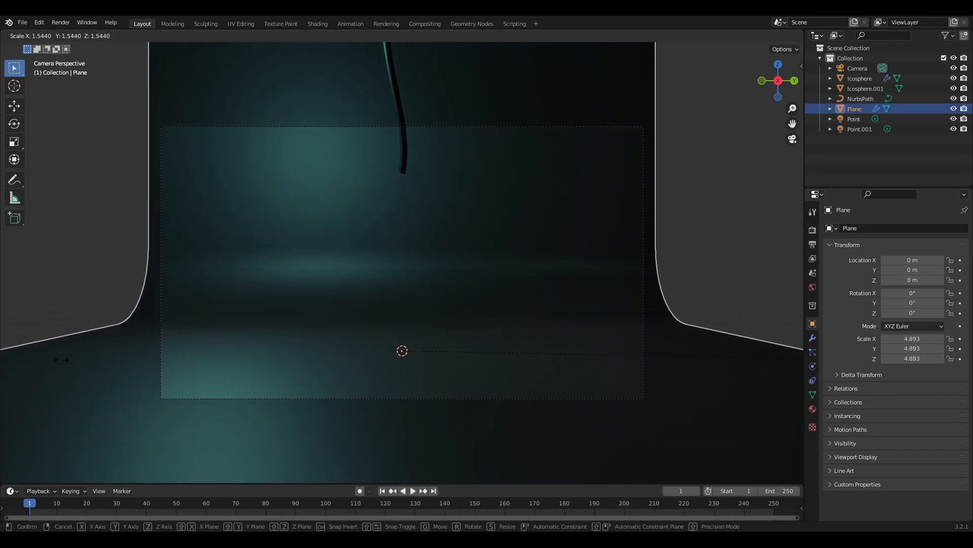
{"action": "left_click", "coordinate": [61, 360]}
{"action": "left_click", "coordinate": [656, 260]}
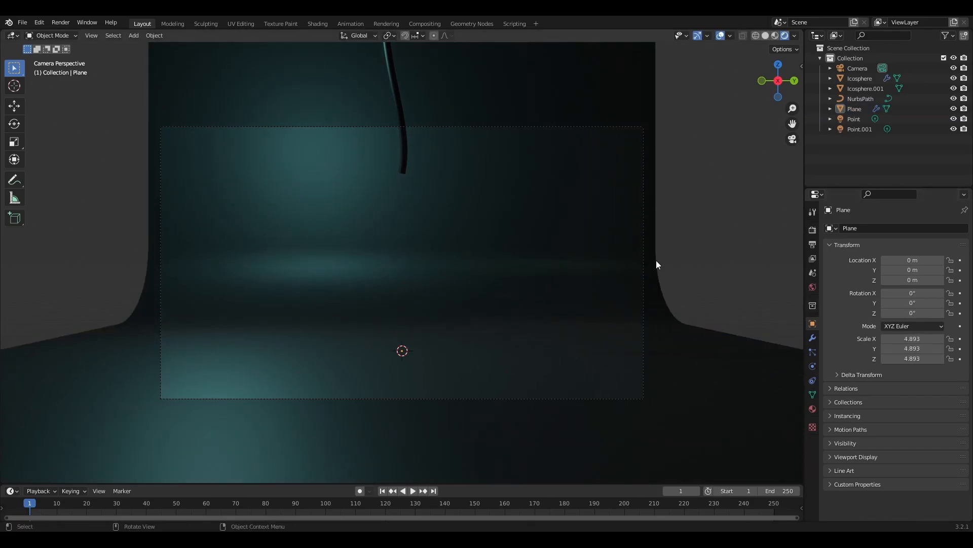
{"action": "scroll", "coordinate": [564, 295], "scroll_direction": "up", "scroll_amount": 3}
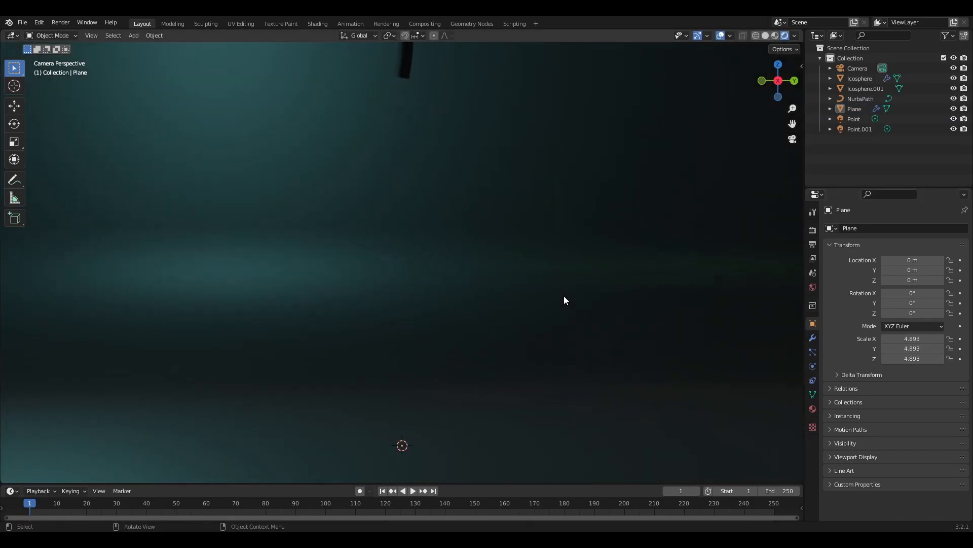
{"action": "scroll", "coordinate": [513, 292], "scroll_direction": "down", "scroll_amount": 3}
Select the backdrop's wall and curved bend faces and move them more than 4 m away from the camera along negative X.
{"action": "left_click", "coordinate": [528, 289]}
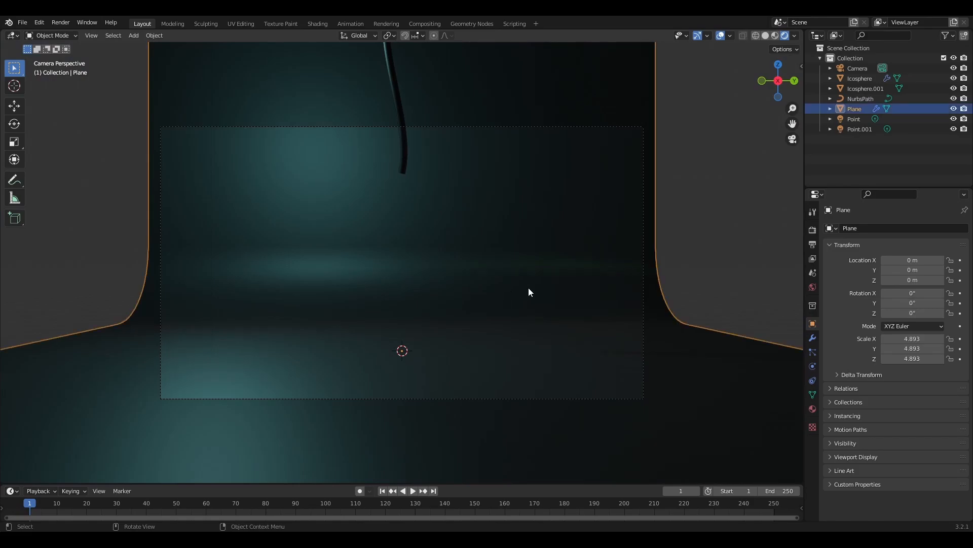
{"action": "middle_click_drag", "start_coordinate": [528, 289], "coordinate": [334, 276]}
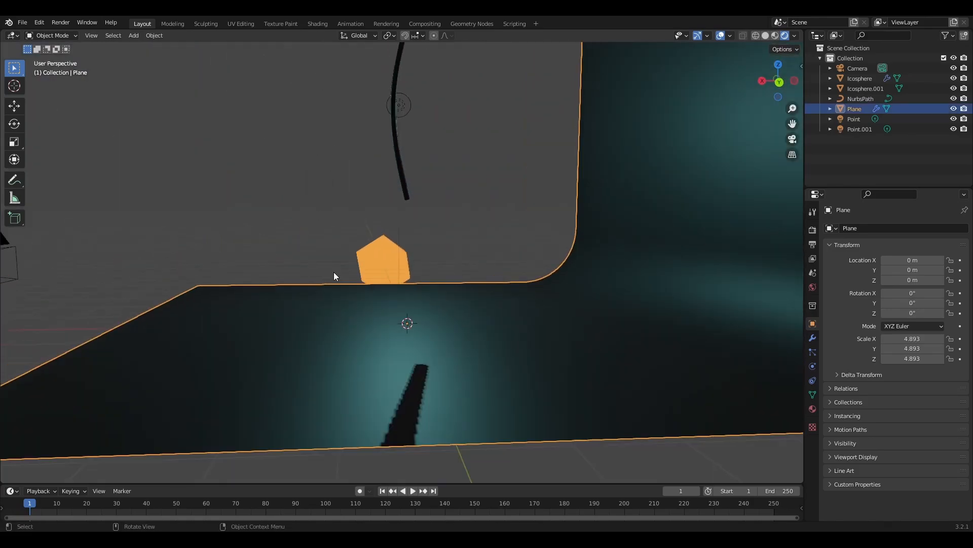
{"action": "scroll", "coordinate": [616, 244], "scroll_direction": "down", "scroll_amount": 5}
{"action": "key", "text": "Tab"}
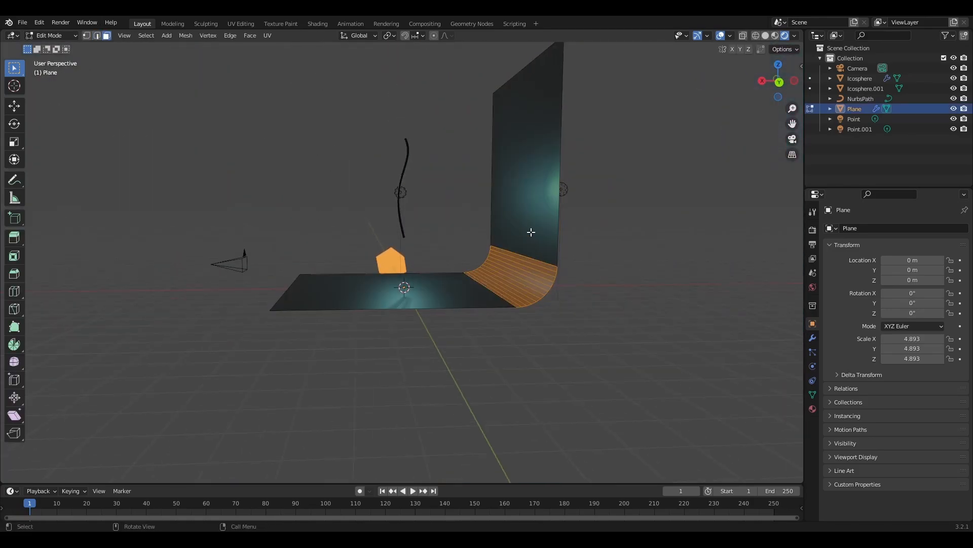
{"action": "left_click", "coordinate": [530, 231]}
{"action": "left_click_drag", "start_coordinate": [538, 253], "coordinate": [487, 303], "text": "shift"}
{"action": "left_click", "coordinate": [469, 293], "text": "shift"}
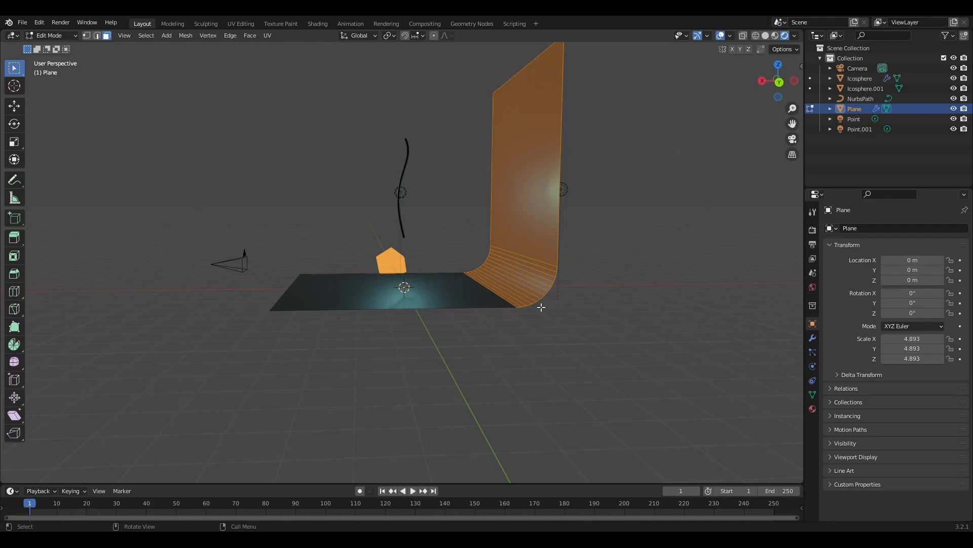
{"action": "key", "text": "g"}
{"action": "key", "text": "x"}
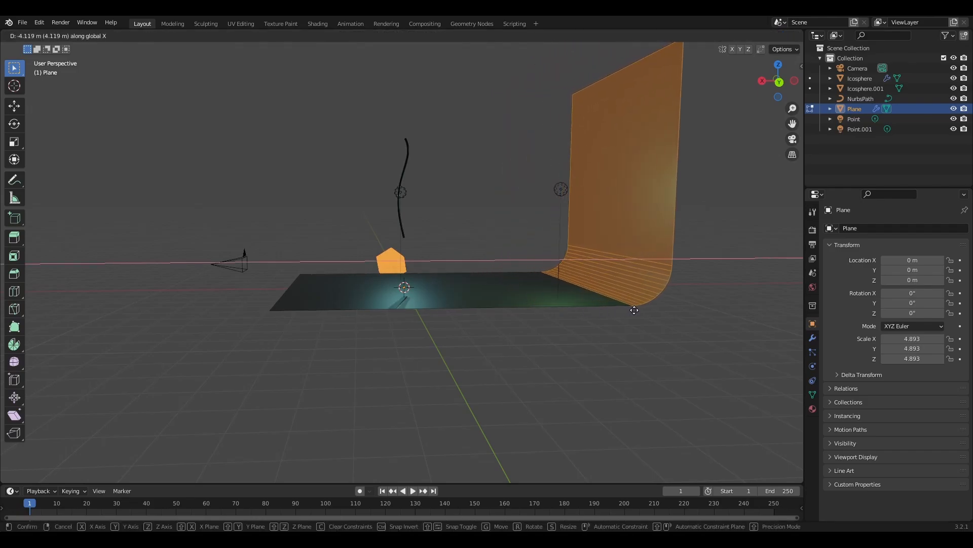
{"action": "left_click", "coordinate": [652, 307]}
{"action": "key", "text": "Tab"}
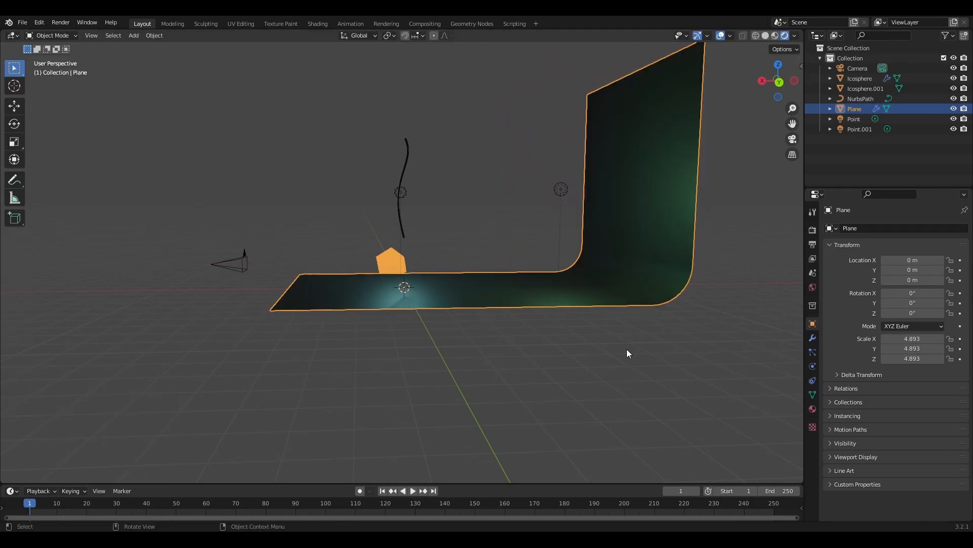
Widen the backdrop's selected wall and bend faces along Y until they extend past both sides of the camera frame.
{"action": "key", "text": "KP_3"}
{"action": "key", "text": "KP_0"}
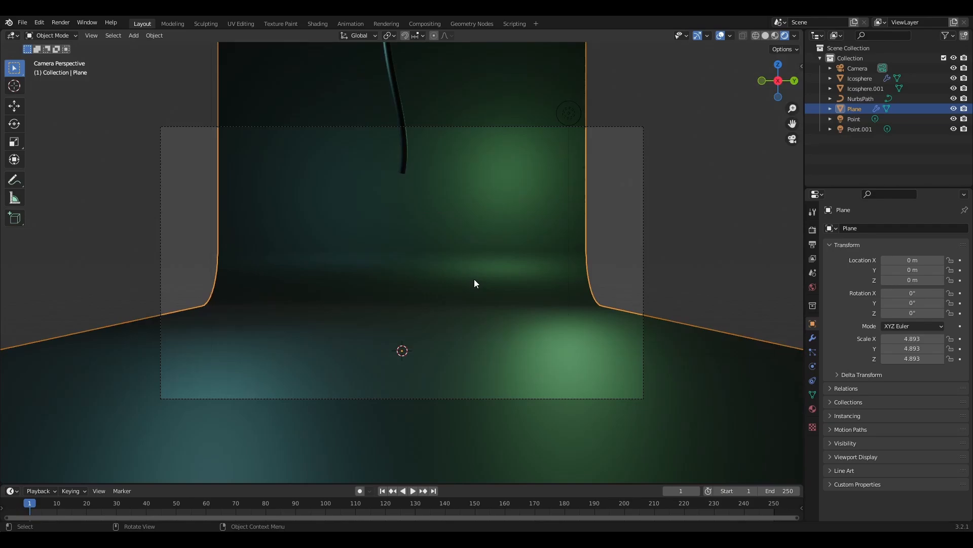
{"action": "key", "text": "Tab"}
{"action": "key", "text": "s"}
{"action": "key", "text": "y"}
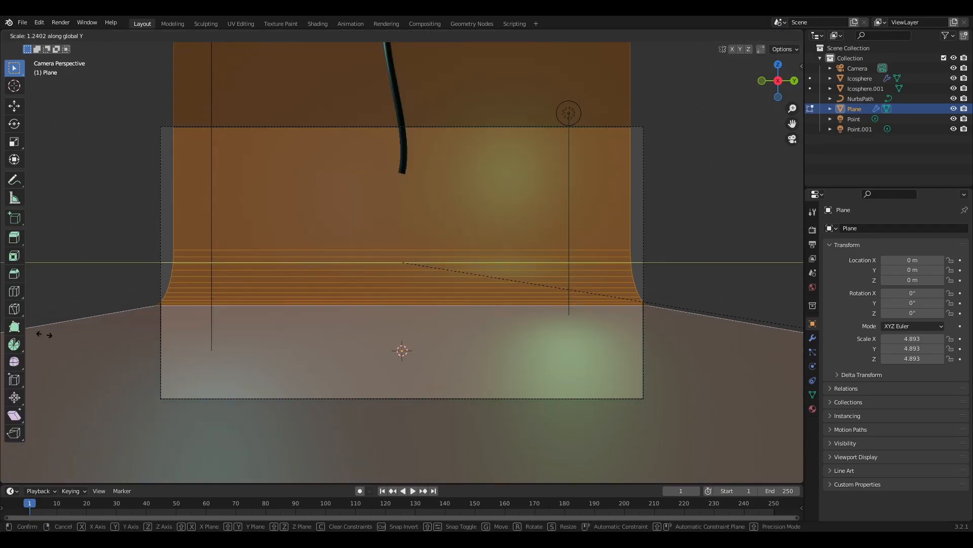
{"action": "left_click", "coordinate": [186, 355]}
{"action": "key", "text": "Tab"}
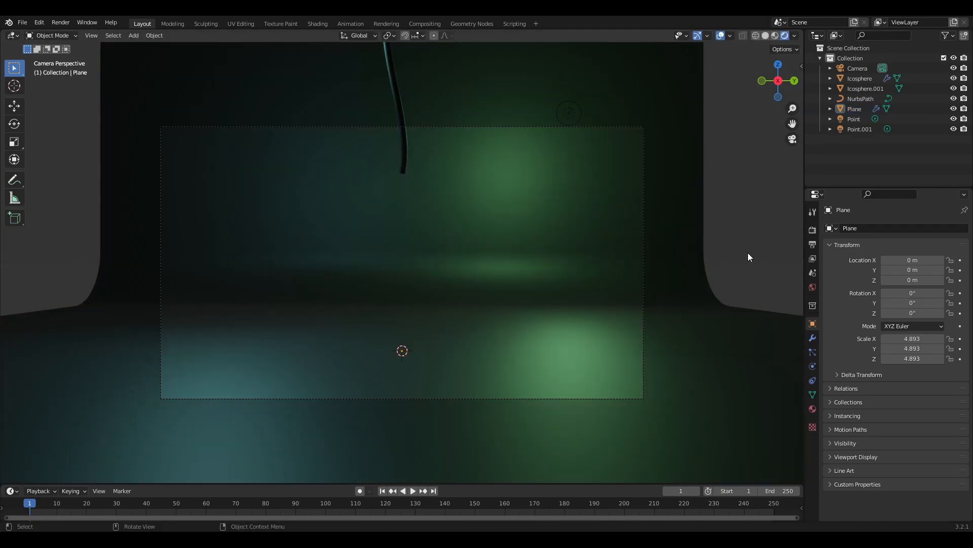
Thin the cable by setting its bevel depth to 0.031 m.
{"action": "scroll", "coordinate": [470, 268], "scroll_direction": "up", "scroll_amount": 3}
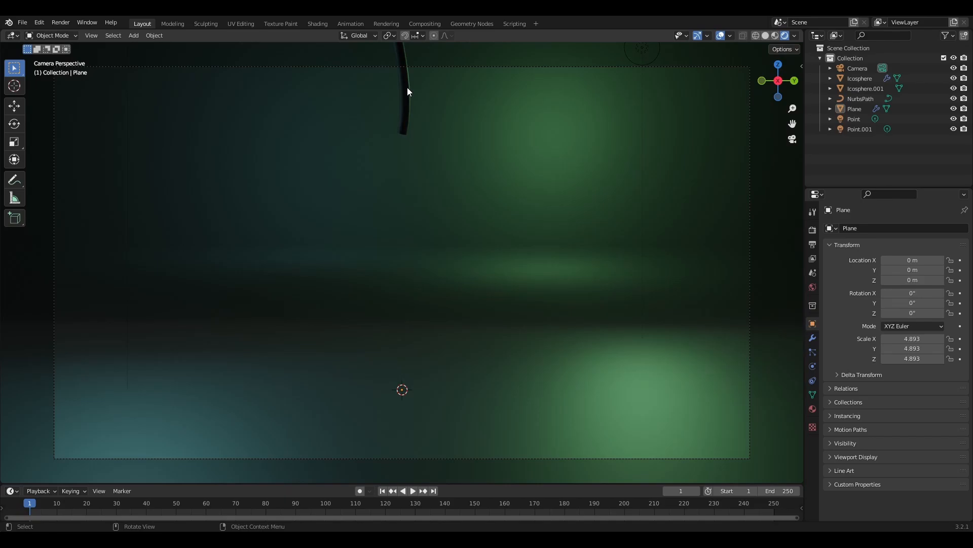
{"action": "left_click", "coordinate": [408, 89]}
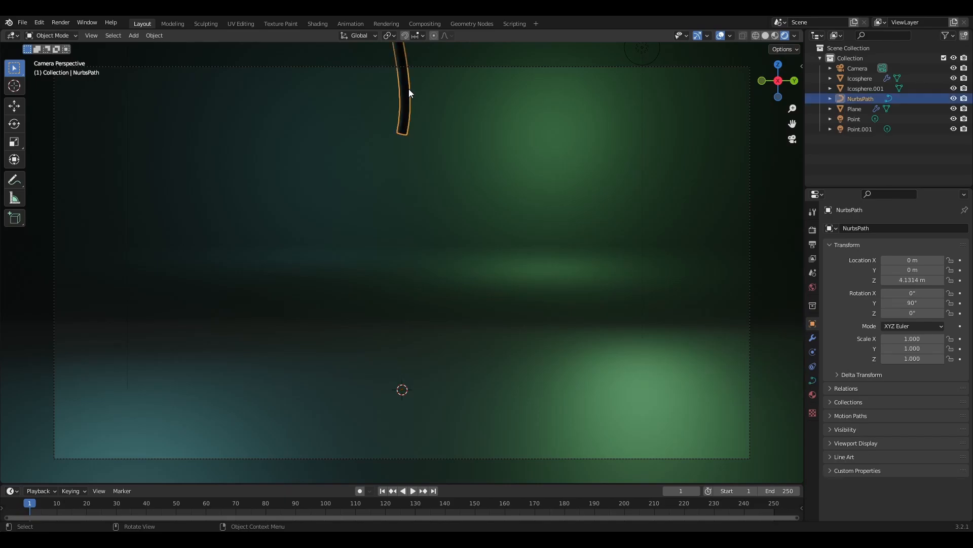
{"action": "left_click", "coordinate": [812, 380]}
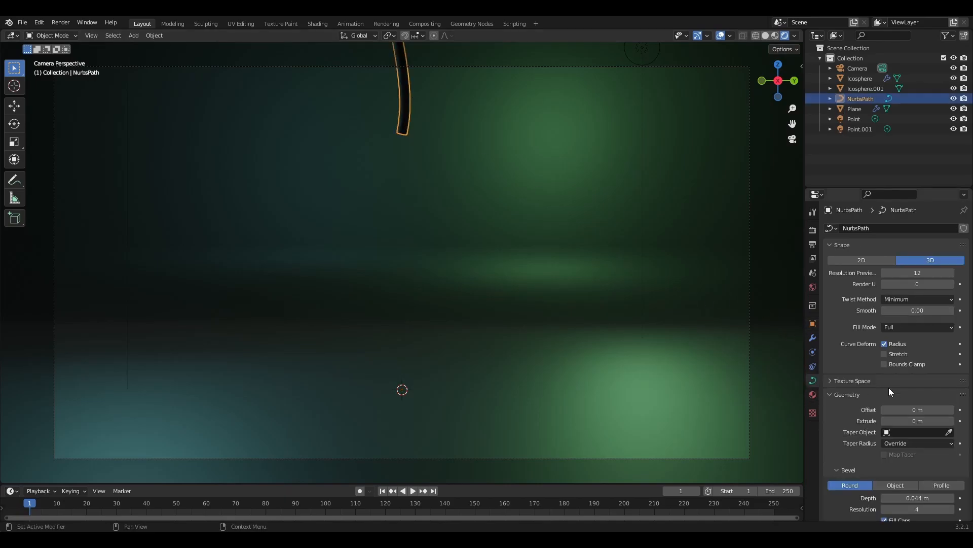
{"action": "scroll", "coordinate": [899, 389], "scroll_direction": "down", "scroll_amount": 5}
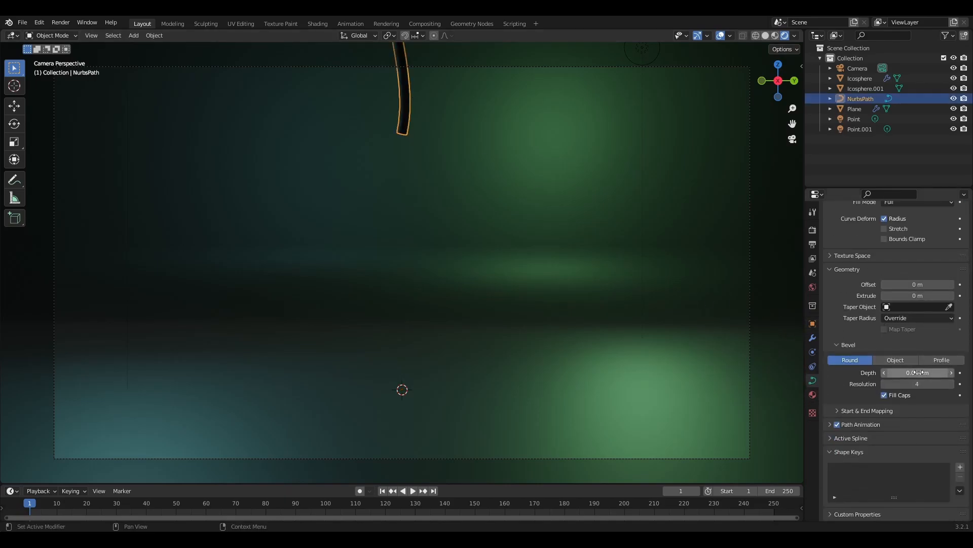
{"action": "left_click_drag", "start_coordinate": [915, 373], "coordinate": [893, 372]}
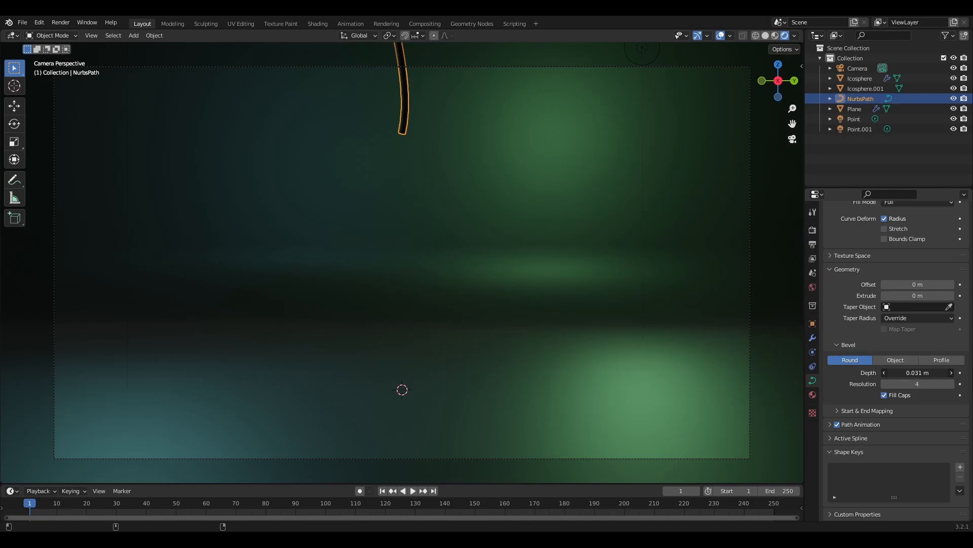
{"action": "scroll", "coordinate": [443, 140], "scroll_direction": "down", "scroll_amount": 3}
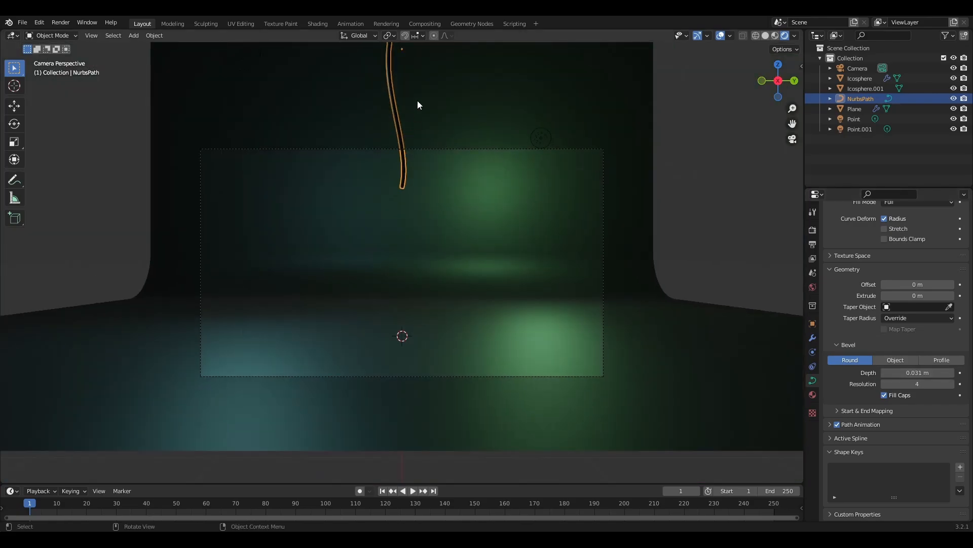
{"action": "left_click", "coordinate": [738, 199]}
Lower the cable and the emitter sphere at its end together by about 0.43 m along Z.
{"action": "left_click", "coordinate": [419, 204]}
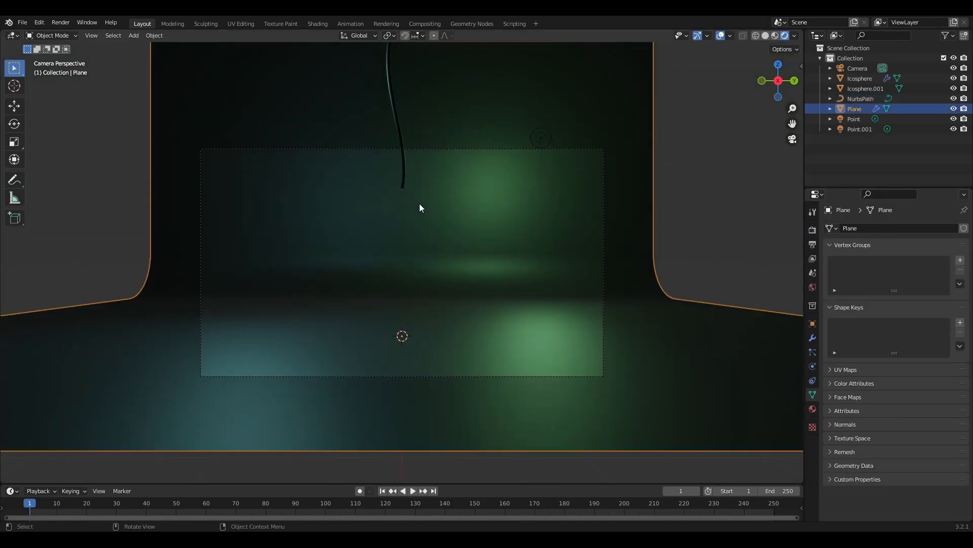
{"action": "left_click", "coordinate": [400, 194]}
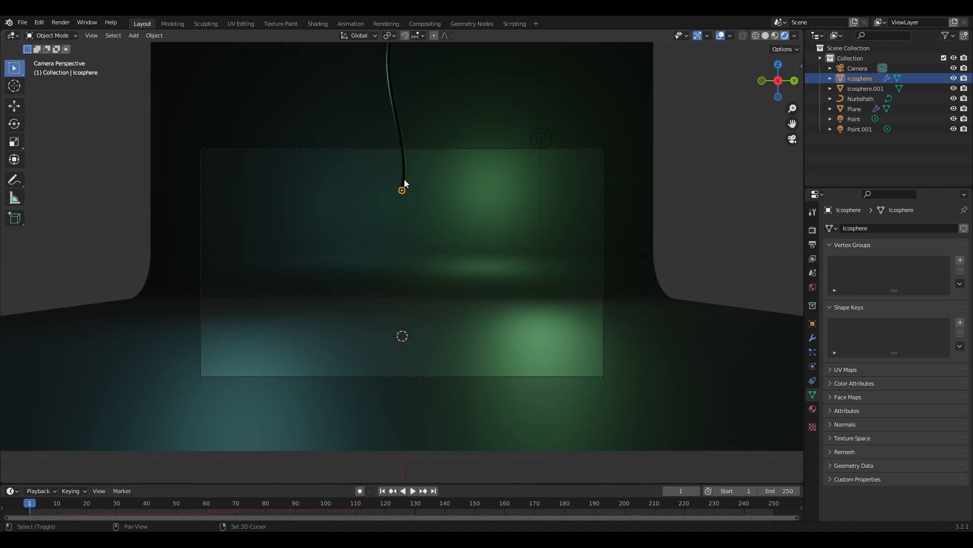
{"action": "left_click", "coordinate": [404, 179], "text": "shift"}
{"action": "key", "text": "Tab"}
{"action": "key", "text": "g"}
{"action": "key", "text": "z"}
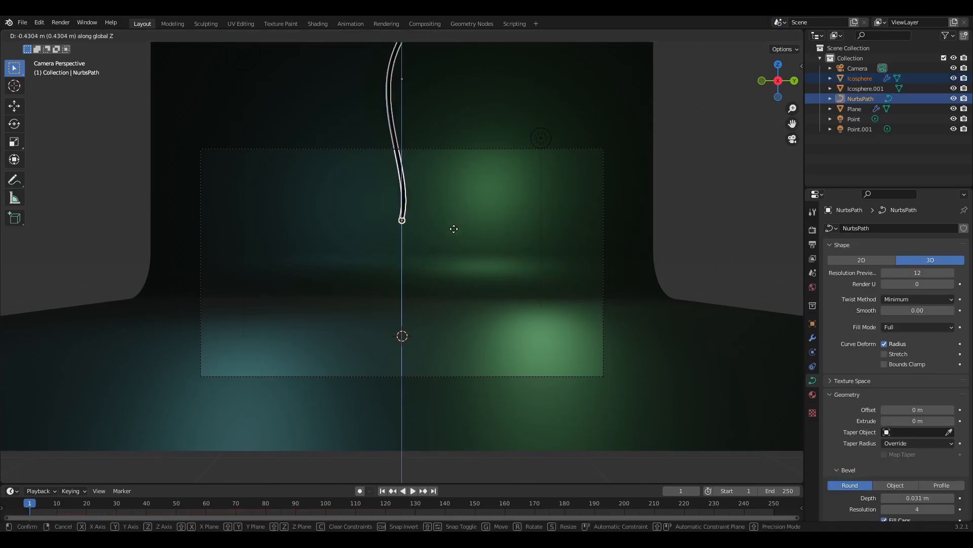
{"action": "left_click", "coordinate": [454, 229]}
{"action": "left_click", "coordinate": [740, 194]}
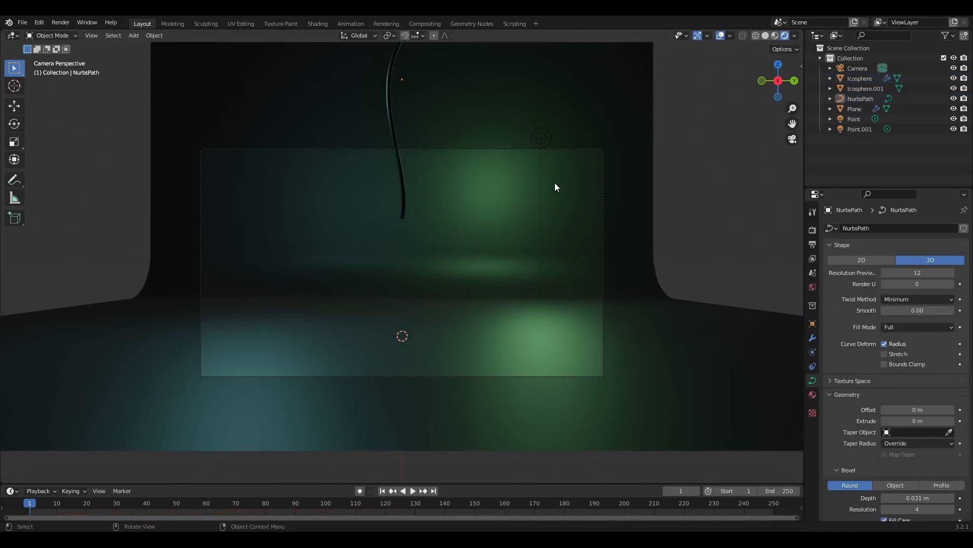
Raise the camera about 0.45 m along Z and check the framing of the cable and backdrop.
{"action": "left_click", "coordinate": [503, 150]}
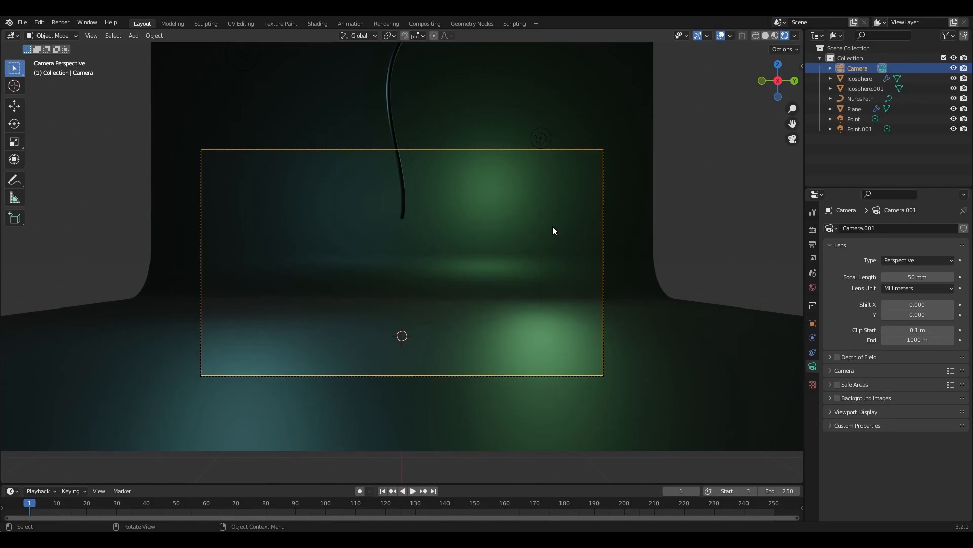
{"action": "key", "text": "g"}
{"action": "key", "text": "z"}
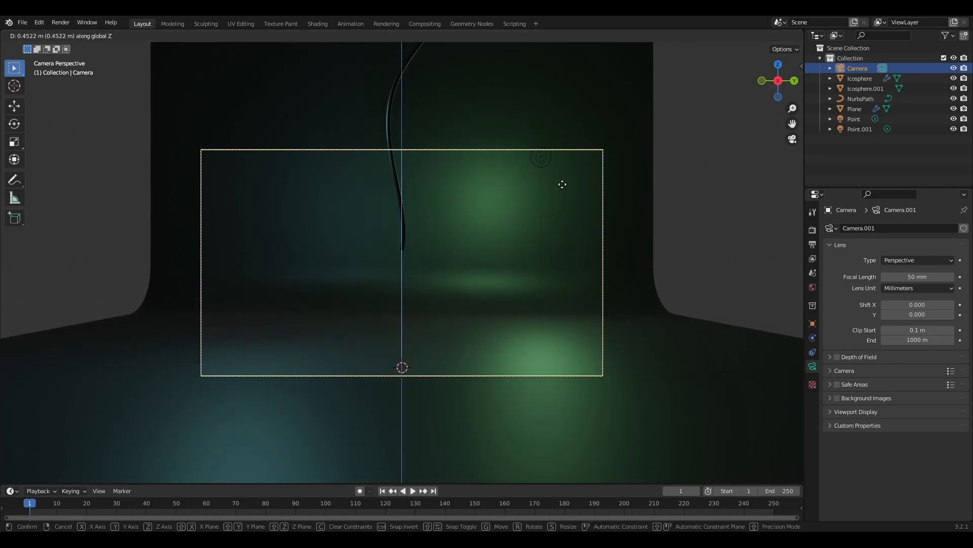
{"action": "left_click", "coordinate": [643, 271]}
{"action": "left_click", "coordinate": [689, 272]}
{"action": "middle_click_drag", "start_coordinate": [689, 272], "coordinate": [479, 224]}
{"action": "key", "text": "KP_0"}
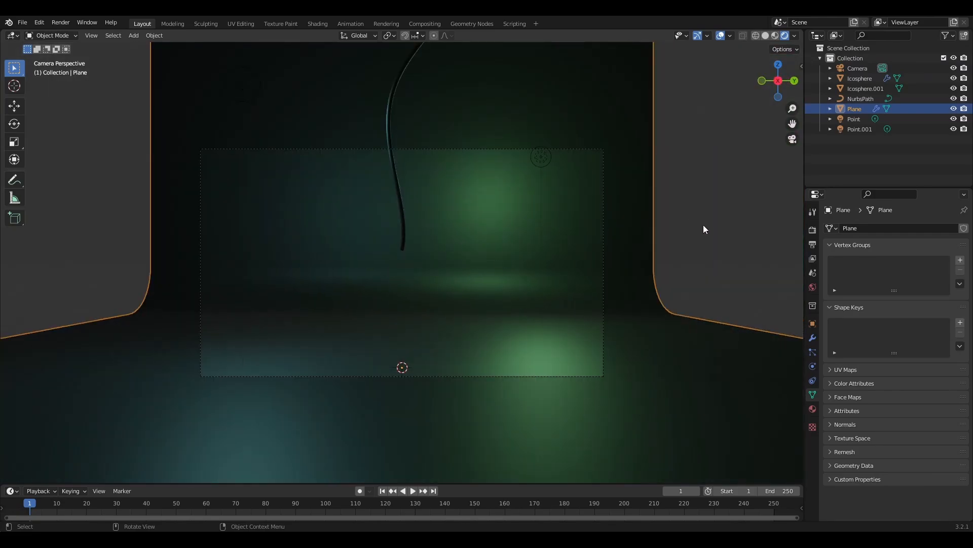
Enable Bloom and Motion Blur in the Eevee render settings and deselect the backdrop.
{"action": "left_click", "coordinate": [813, 229]}
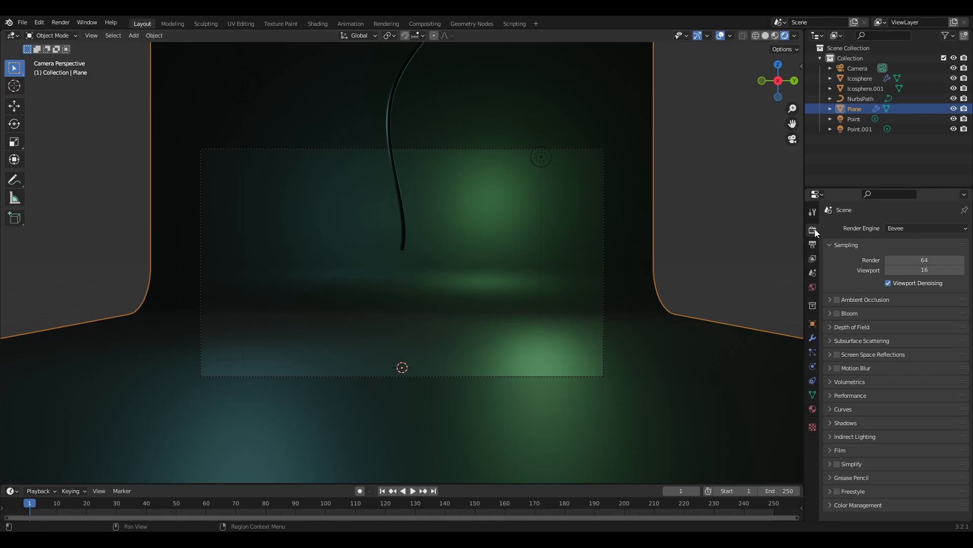
{"action": "left_click", "coordinate": [837, 313]}
{"action": "left_click", "coordinate": [836, 369]}
{"action": "key", "text": "alt+a"}
Play back and scrub through the spark animation to examine the particles' glow and fall within the camera frame.
{"action": "key", "text": "space"}
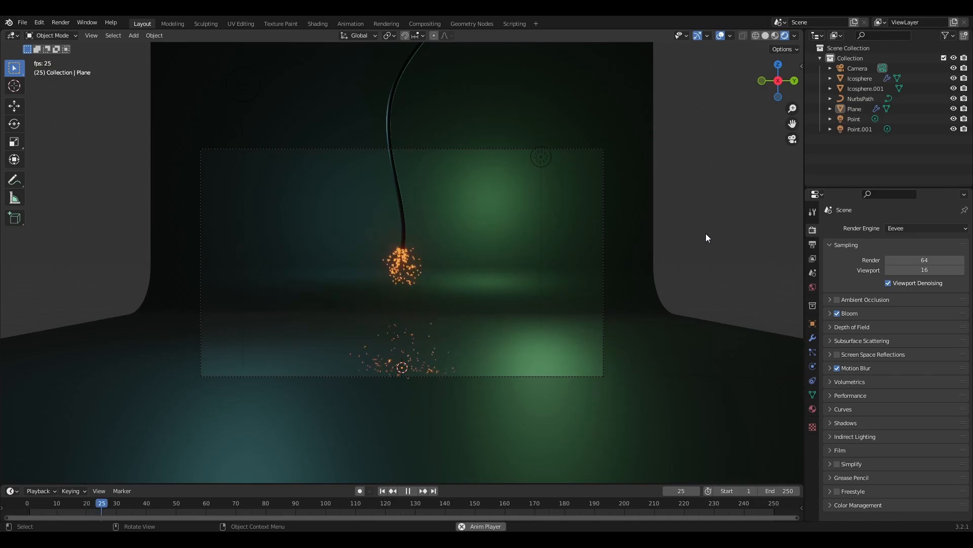
{"action": "key", "text": "space"}
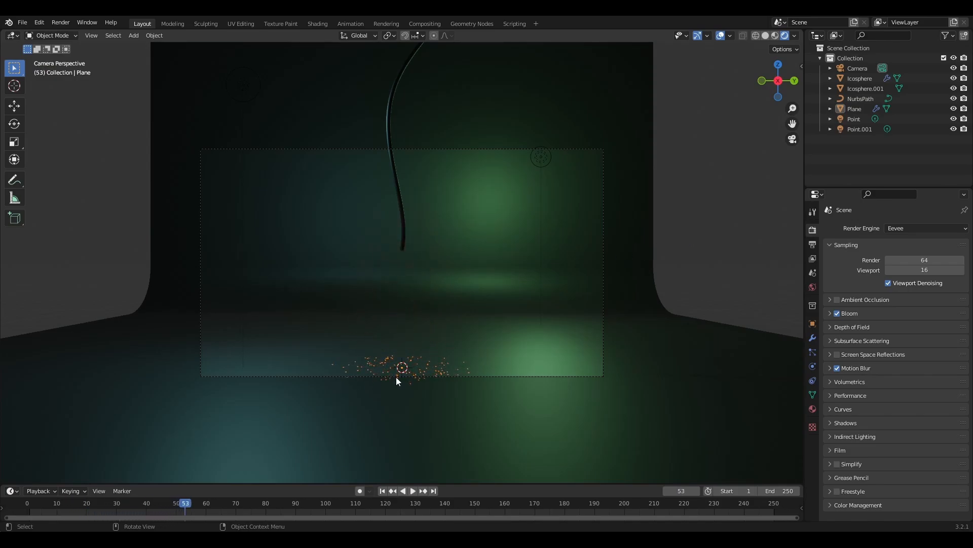
{"action": "left_click_drag", "start_coordinate": [181, 511], "coordinate": [98, 503]}
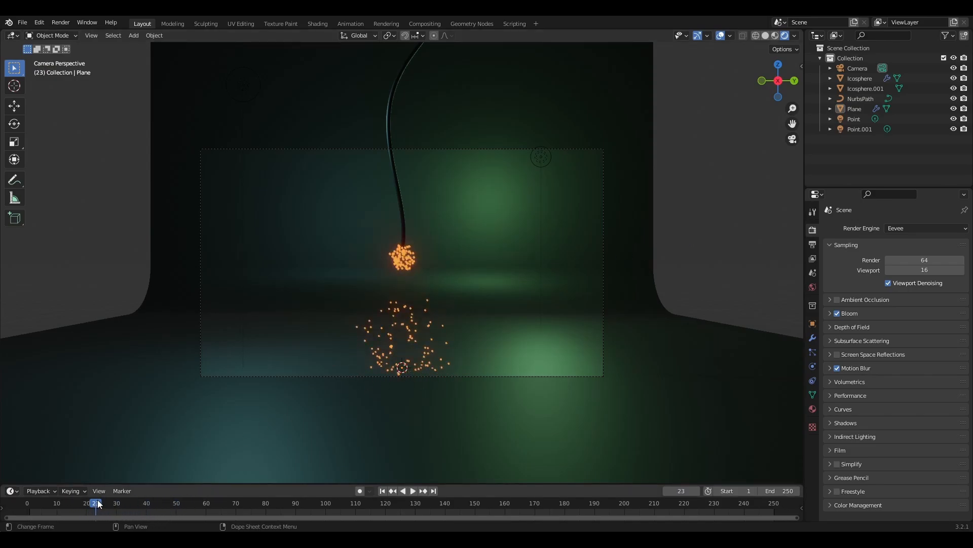
{"action": "key", "text": "space"}
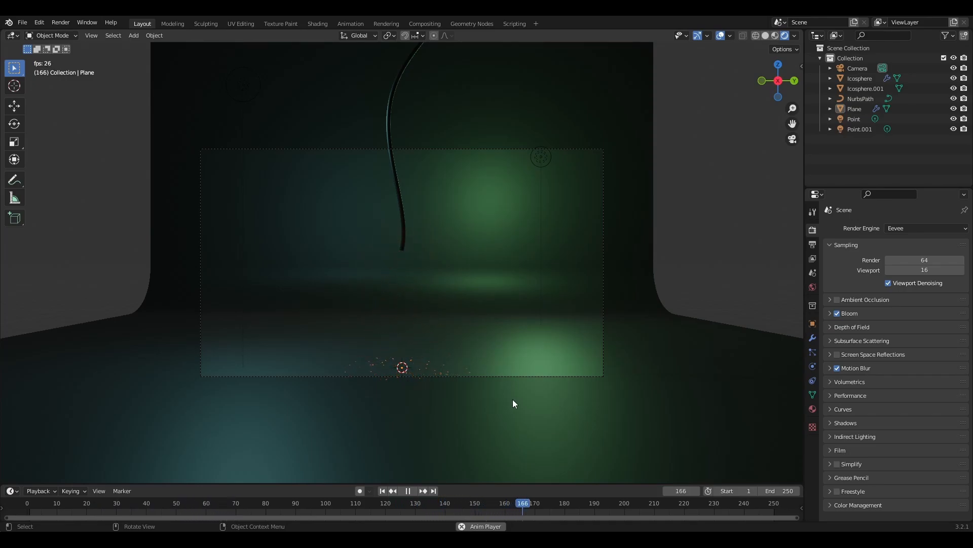
{"action": "key", "text": "space"}
{"action": "left_click_drag", "start_coordinate": [525, 500], "coordinate": [445, 501]}
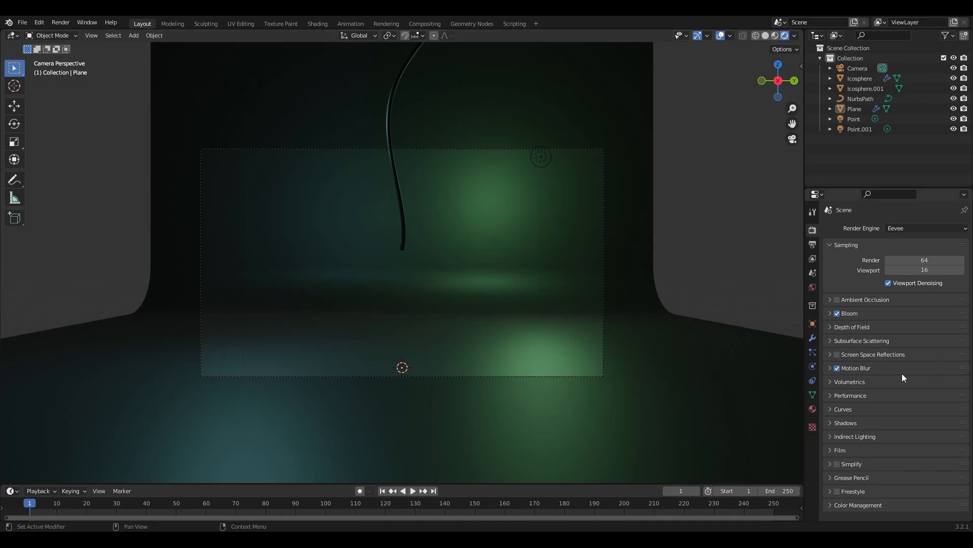
Enable Screen Space Reflections and open the scene's Color Management settings.
{"action": "left_click", "coordinate": [837, 354]}
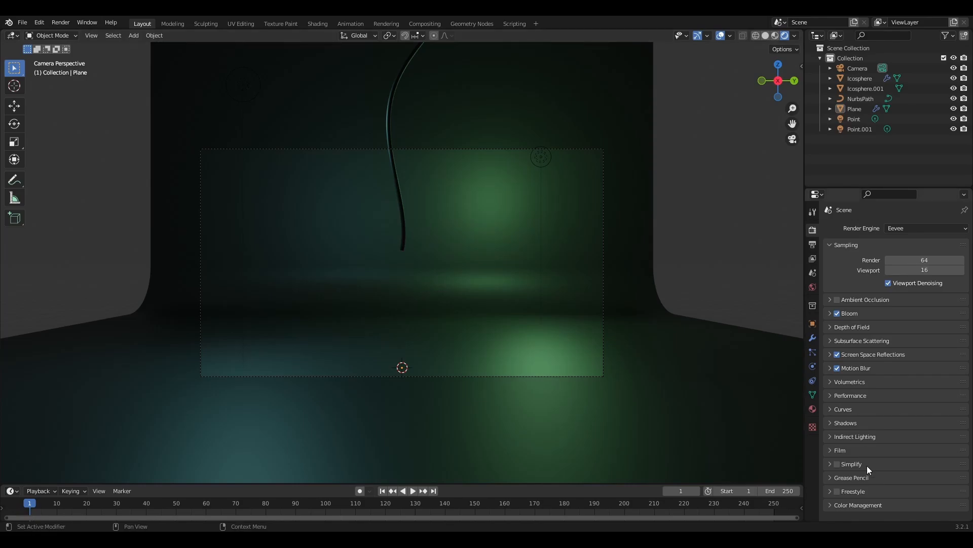
{"action": "left_click", "coordinate": [856, 504]}
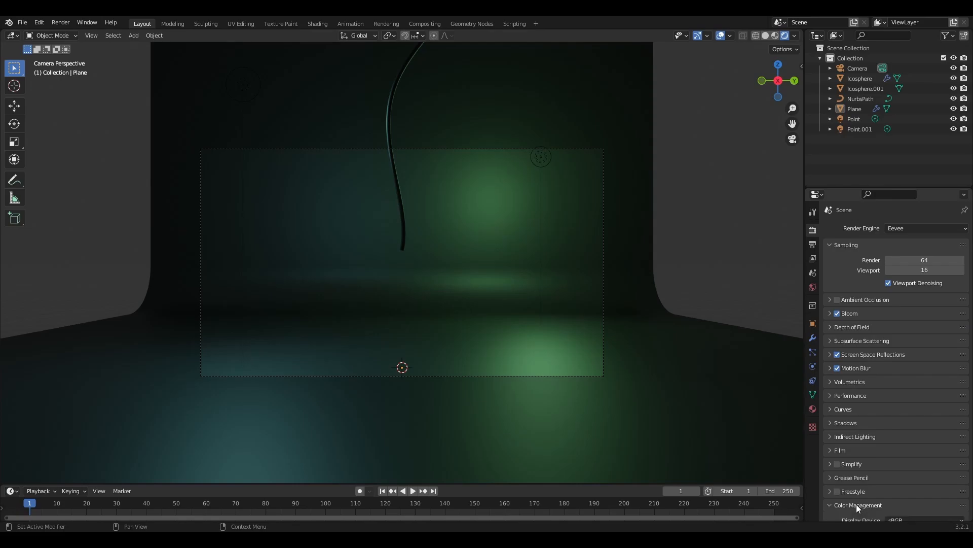
{"action": "scroll", "coordinate": [913, 456], "scroll_direction": "down", "scroll_amount": 4}
{"action": "left_click", "coordinate": [913, 436]}
{"action": "left_click", "coordinate": [914, 446]}
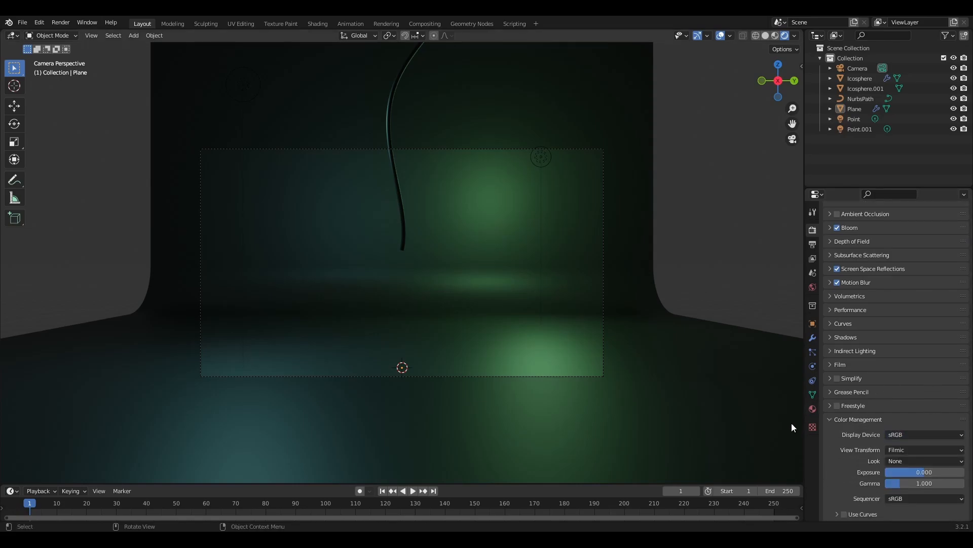
Try the Standard view transform on the scene and switch back to Filmic.
{"action": "left_click", "coordinate": [903, 451]}
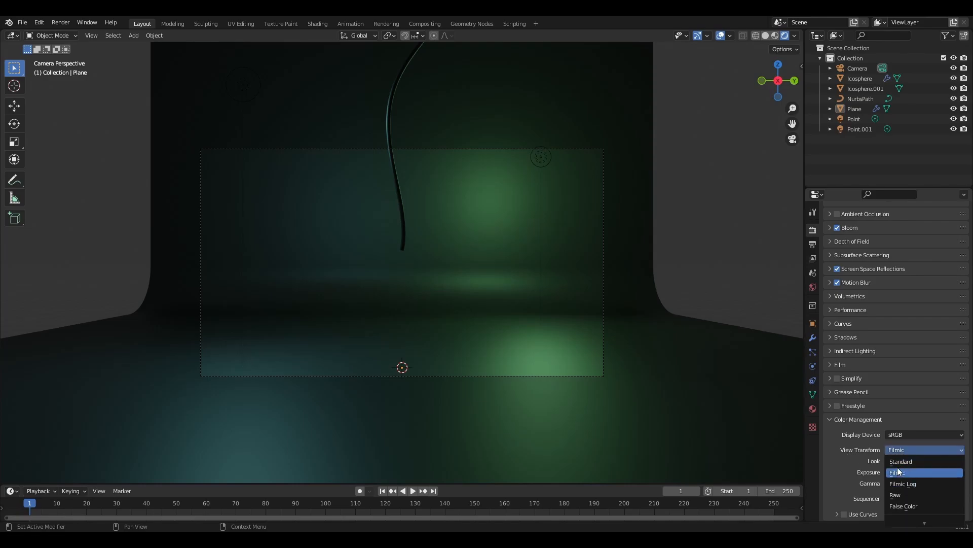
{"action": "left_click", "coordinate": [894, 461]}
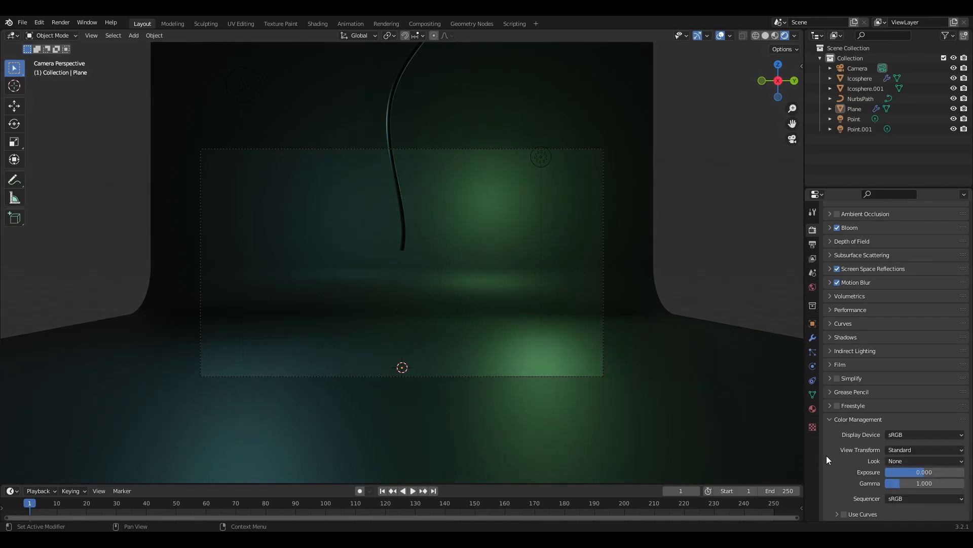
{"action": "left_click", "coordinate": [895, 452]}
{"action": "left_click", "coordinate": [896, 463]}
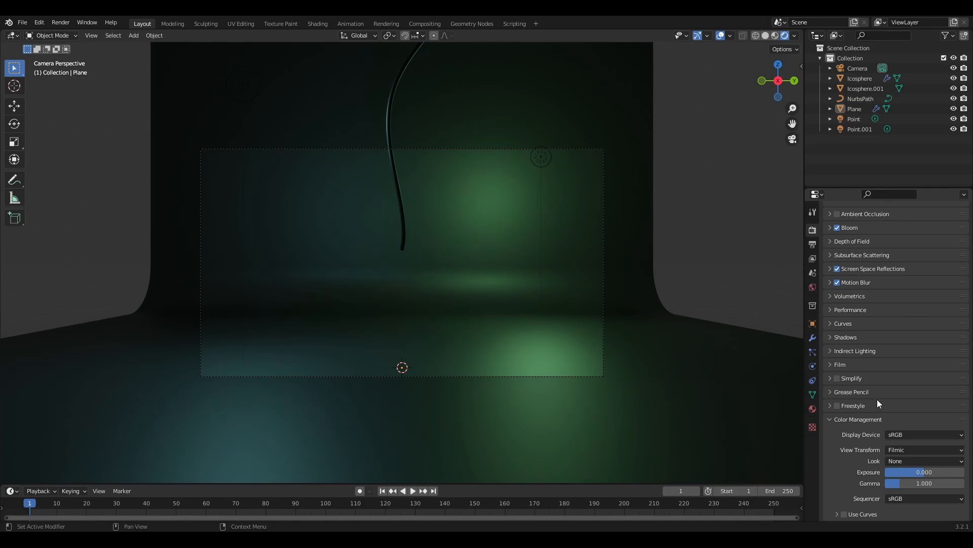
Set the color management look to Medium High Contrast.
{"action": "left_click", "coordinate": [905, 462]}
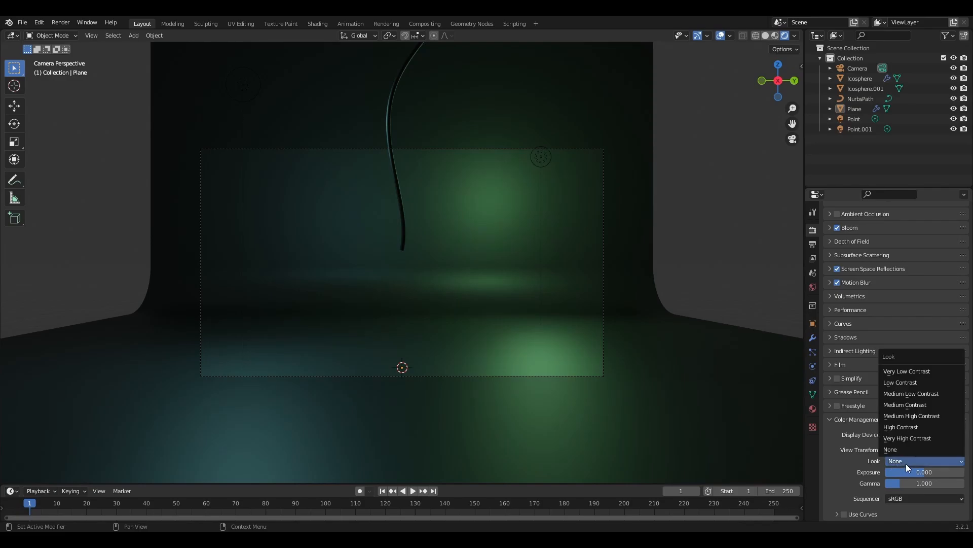
{"action": "left_click", "coordinate": [897, 462]}
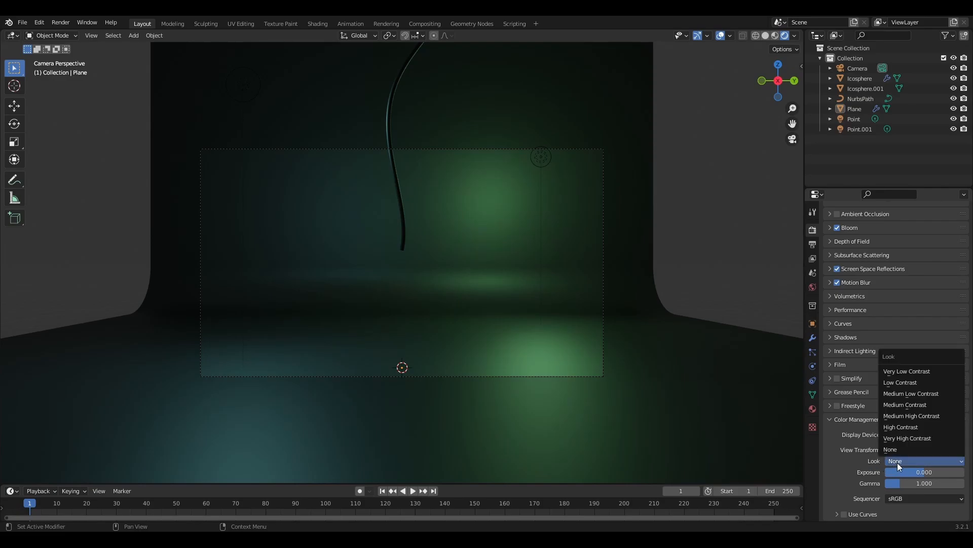
{"action": "left_click", "coordinate": [920, 417]}
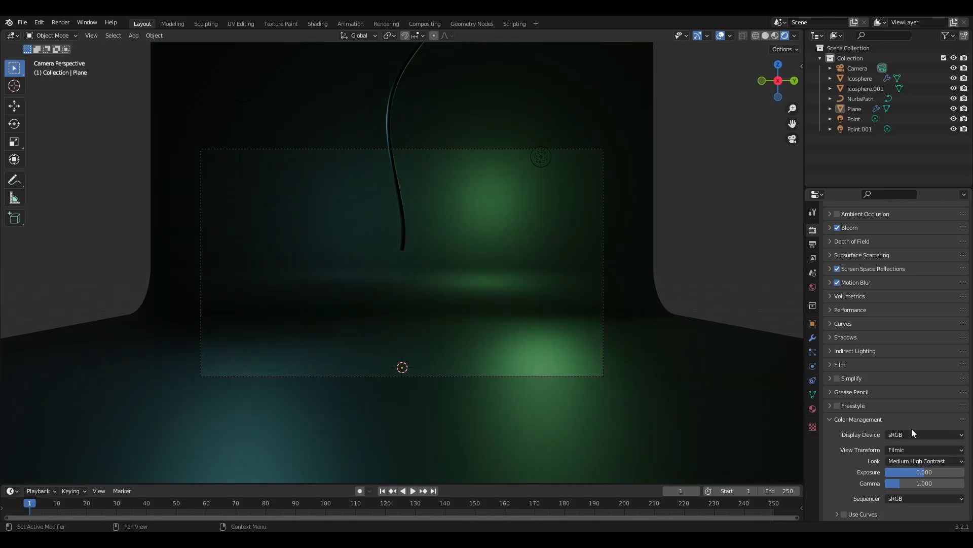
{"action": "left_click", "coordinate": [905, 462]}
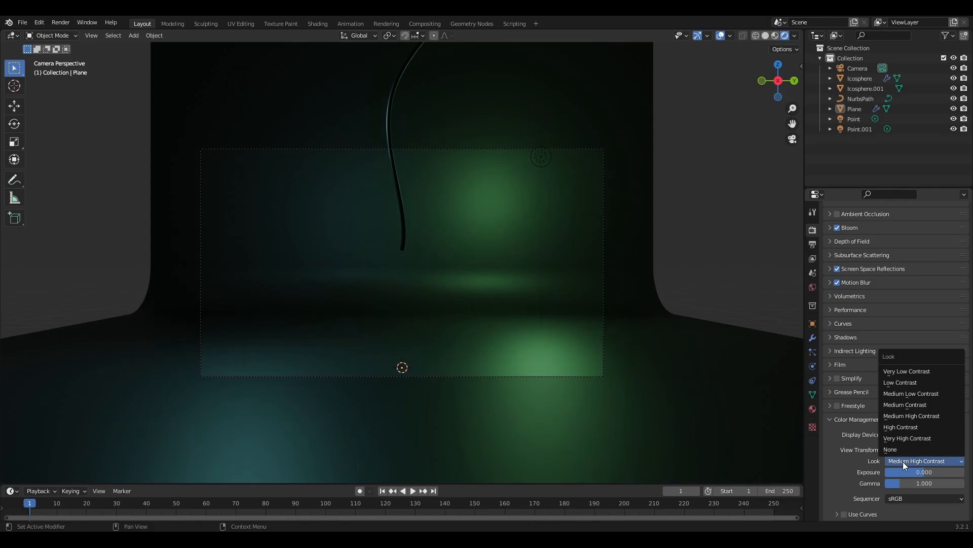
Enable color management curves, raising a shadow point and lowering a highlight point to about X 0.80, Y 0.72 on the combined curve.
{"action": "left_click", "coordinate": [857, 513]}
{"action": "scroll", "coordinate": [878, 457], "scroll_direction": "down", "scroll_amount": 5}
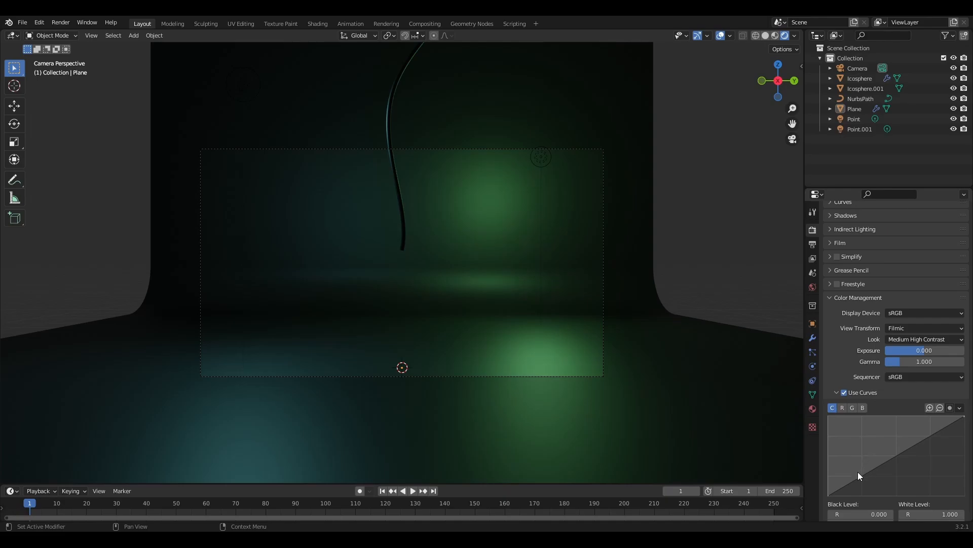
{"action": "left_click_drag", "start_coordinate": [859, 477], "coordinate": [853, 473]}
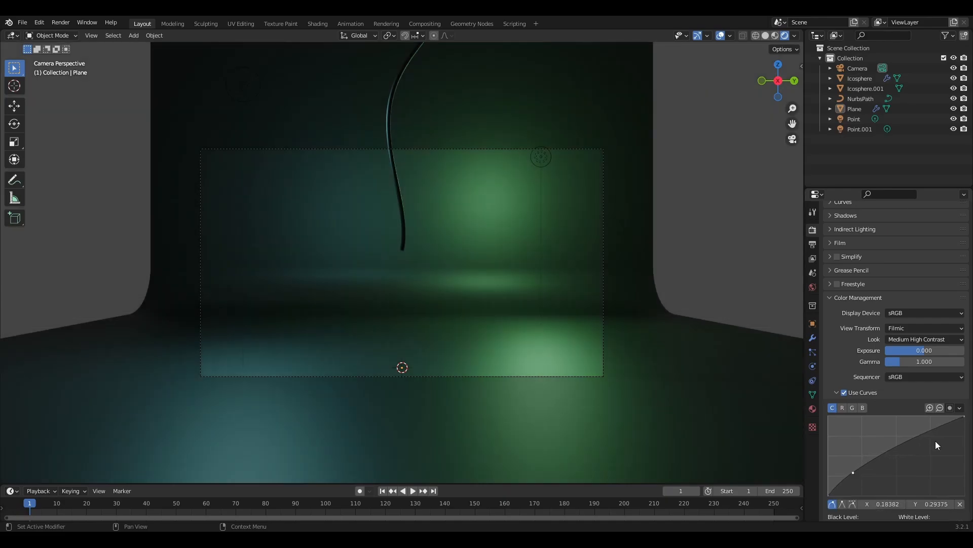
{"action": "left_click_drag", "start_coordinate": [923, 434], "coordinate": [932, 440]}
{"action": "left_click_drag", "start_coordinate": [855, 473], "coordinate": [872, 485]}
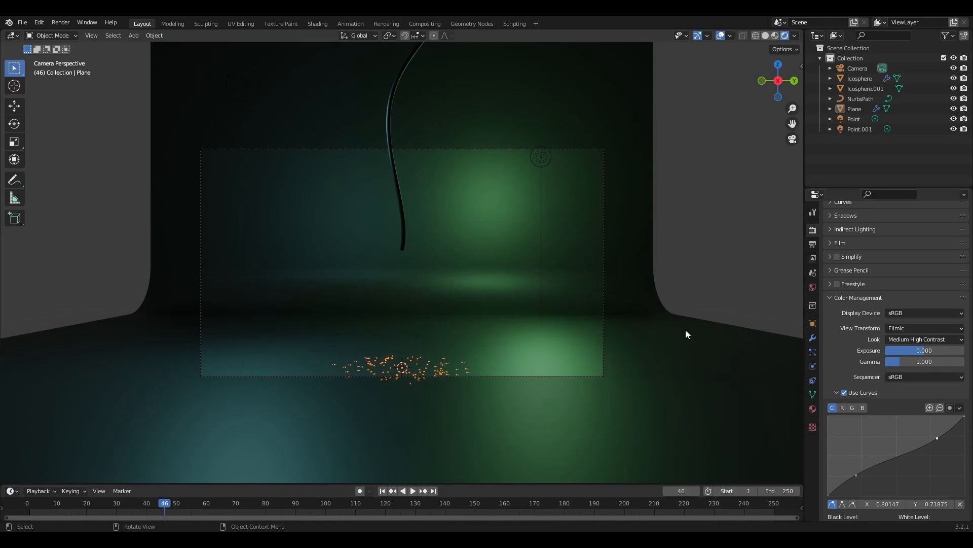
Set the render output path to the Sparks\Finished folder on drive D by pasting the path.
{"action": "scroll", "coordinate": [816, 231], "scroll_direction": "up", "scroll_amount": 7}
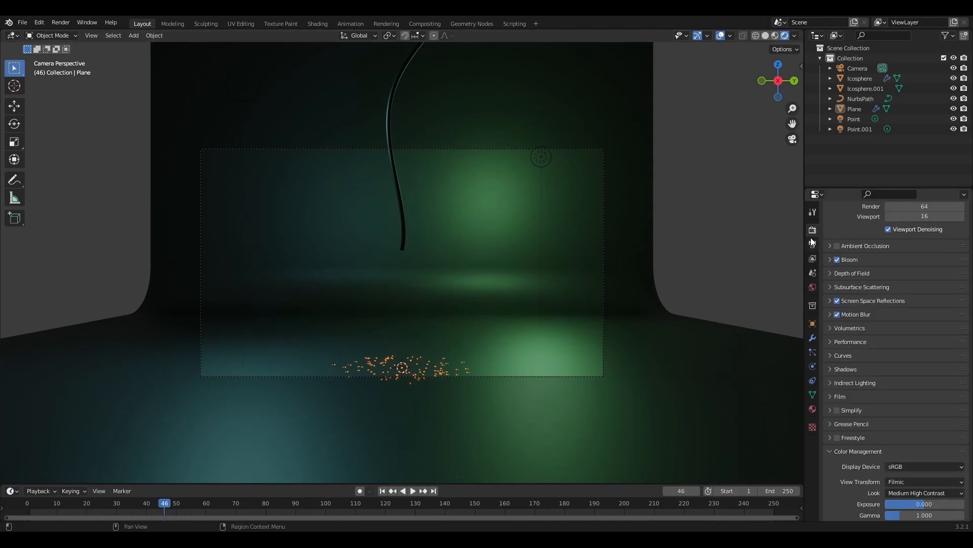
{"action": "left_click", "coordinate": [812, 244]}
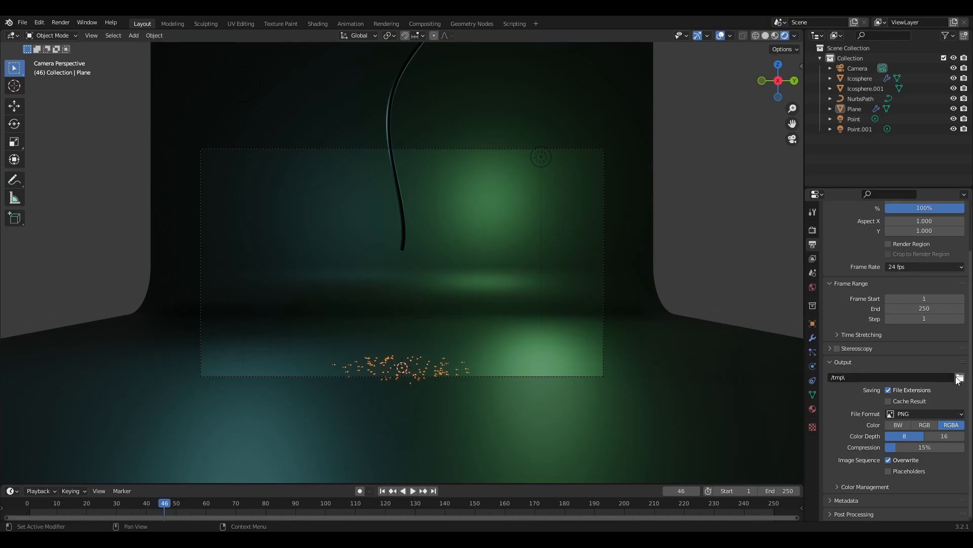
{"action": "left_click", "coordinate": [812, 230]}
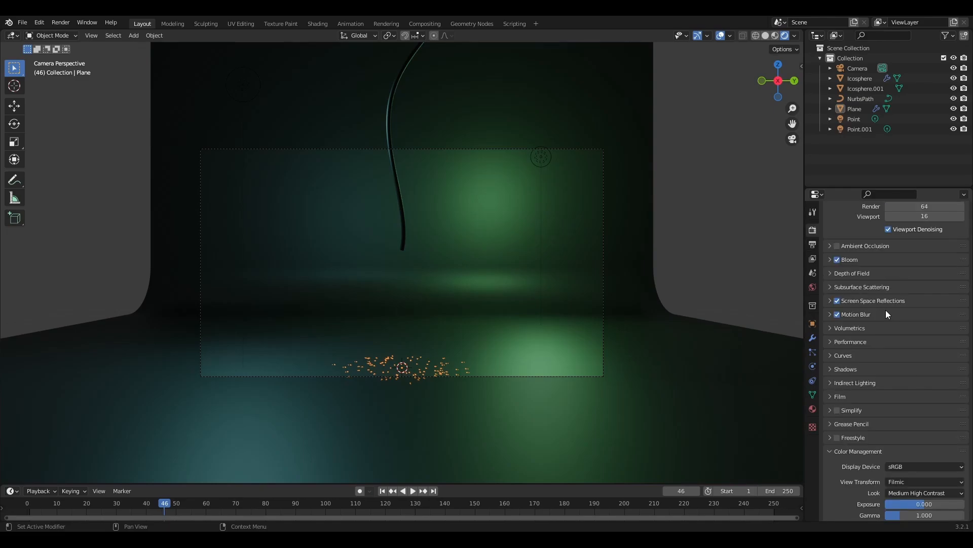
{"action": "left_click", "coordinate": [812, 246]}
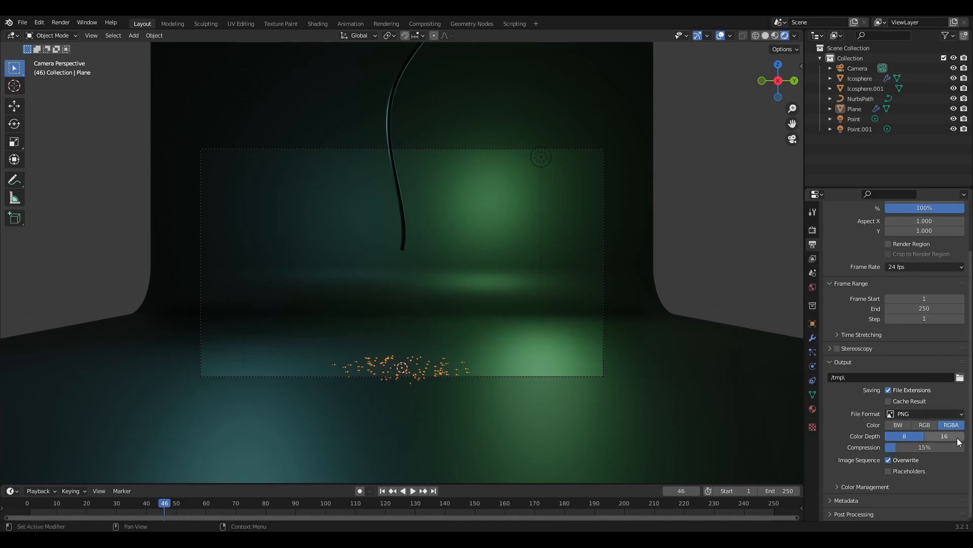
{"action": "key", "text": "ctrl+v"}
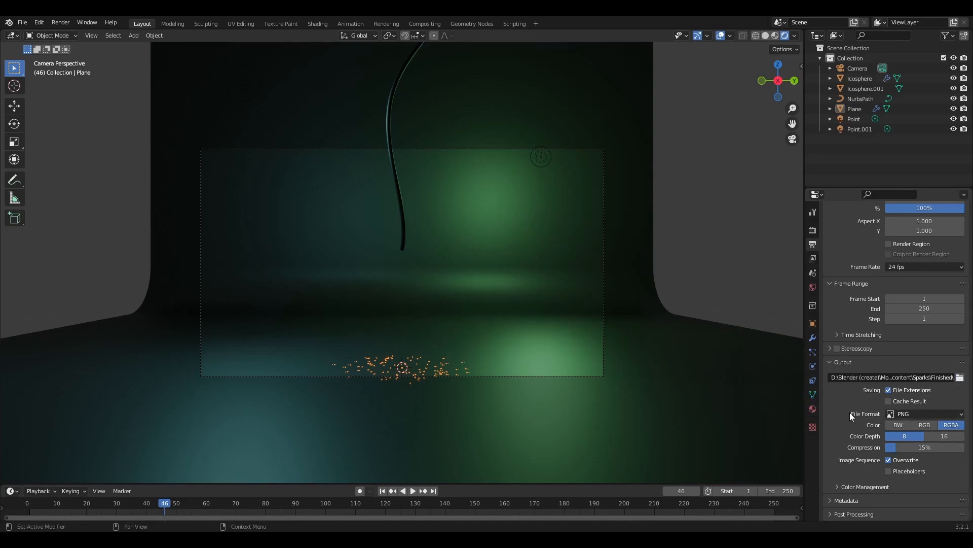
Set the output file format to FFmpeg Video and render the full animation.
{"action": "left_click", "coordinate": [909, 414]}
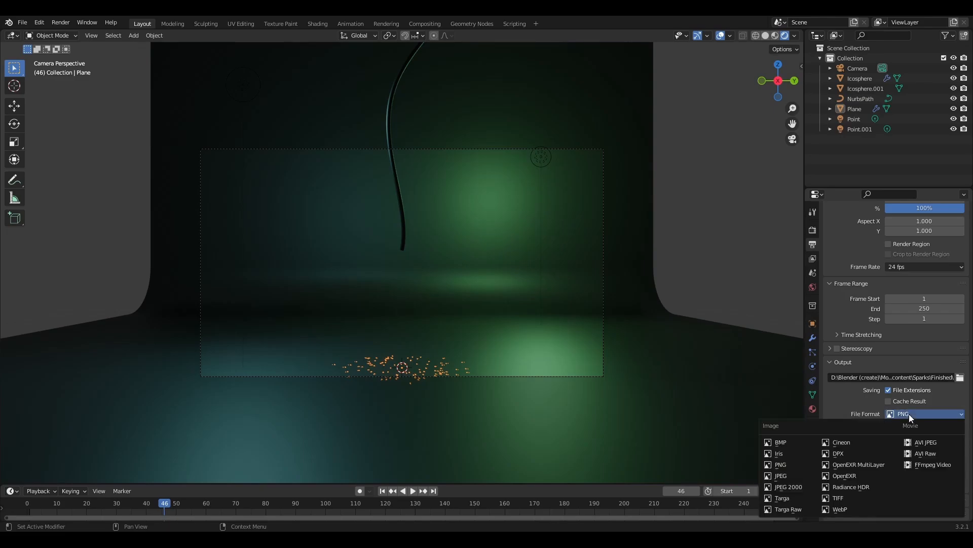
{"action": "left_click", "coordinate": [933, 464]}
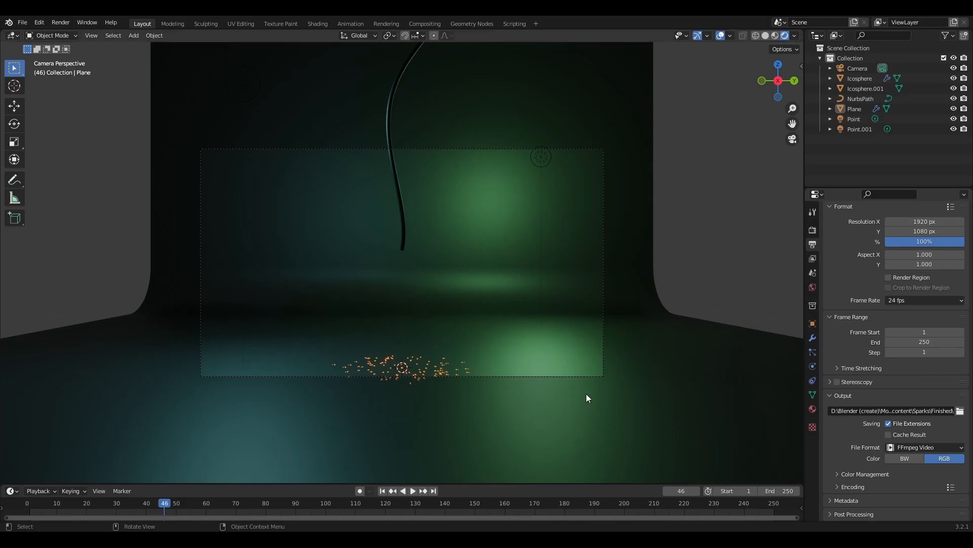
{"action": "key", "text": "ctrl"}
{"action": "key", "text": "ctrl+F12"}
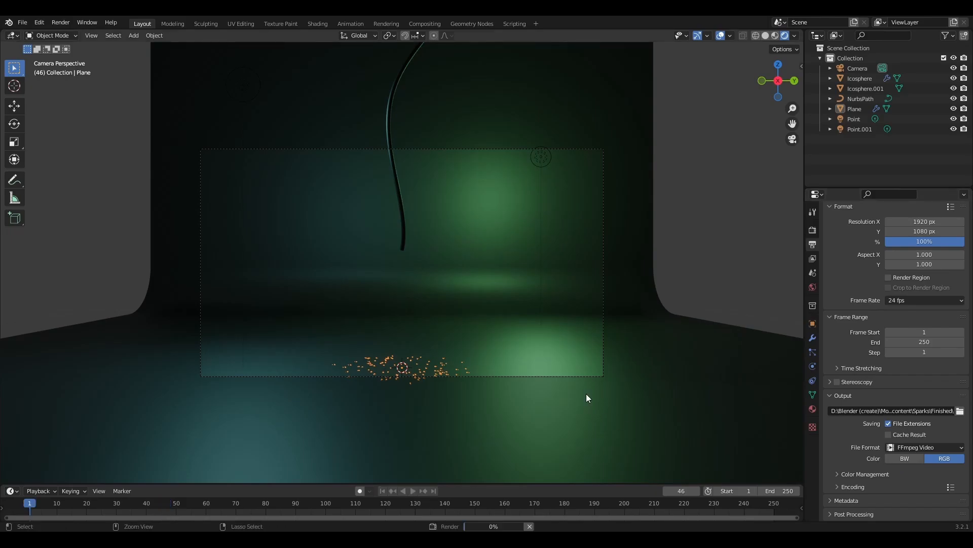